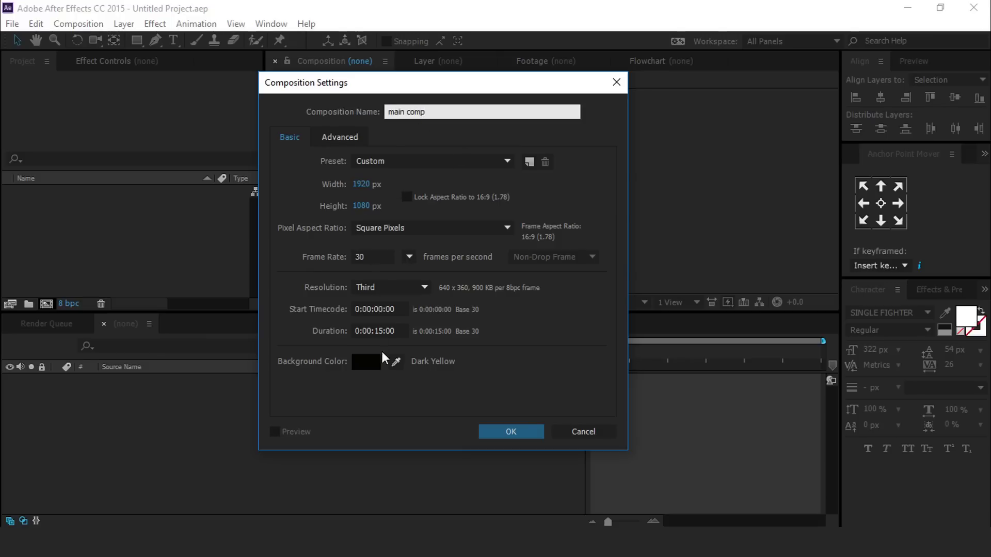
# Create the main comp composition at 1920 x 1080 px, 30 fps and 15 seconds long.
pyautogui.click(509, 434)
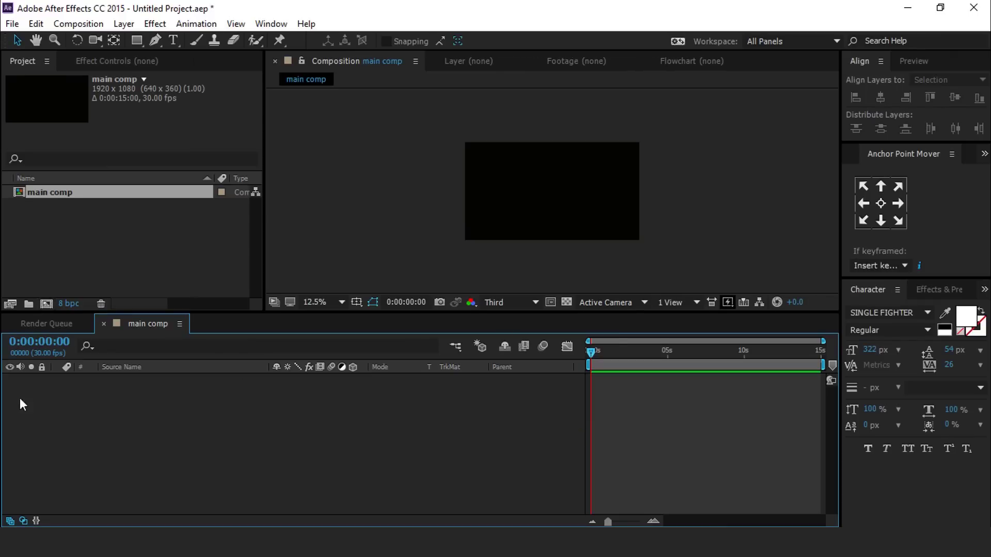
pyautogui.click(121, 266)
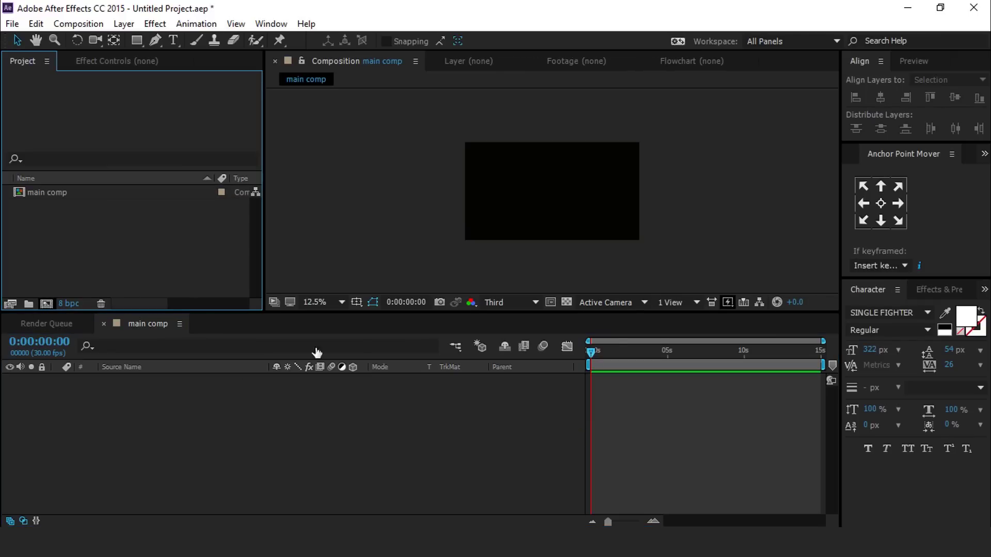
# Create a new composition named particle with a size of 400 x 400 px.
pyautogui.hotkey('ctrl', 'n')
pyautogui.click(363, 184)
pyautogui.write('400')
pyautogui.press('Tab')
pyautogui.write('400')
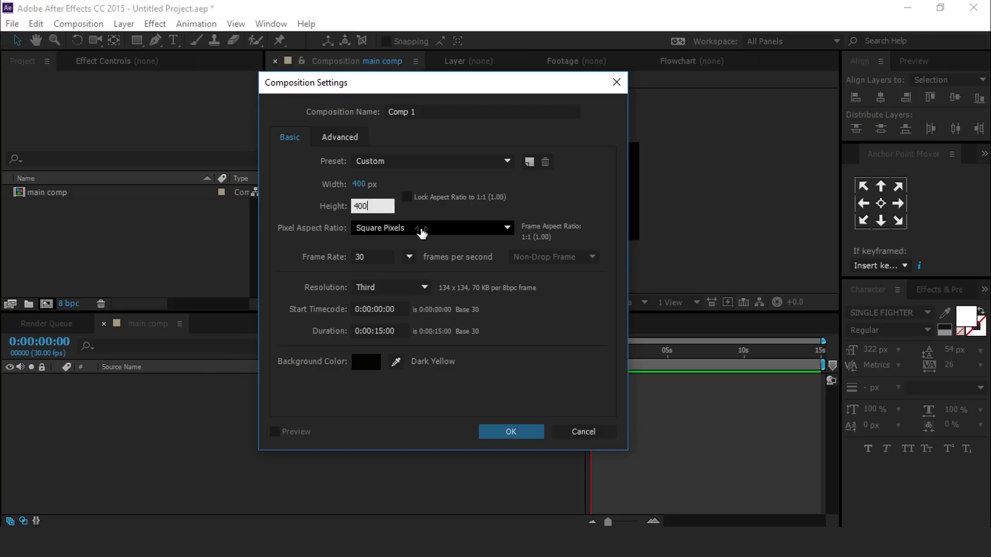
pyautogui.click(428, 110)
pyautogui.write('particle')
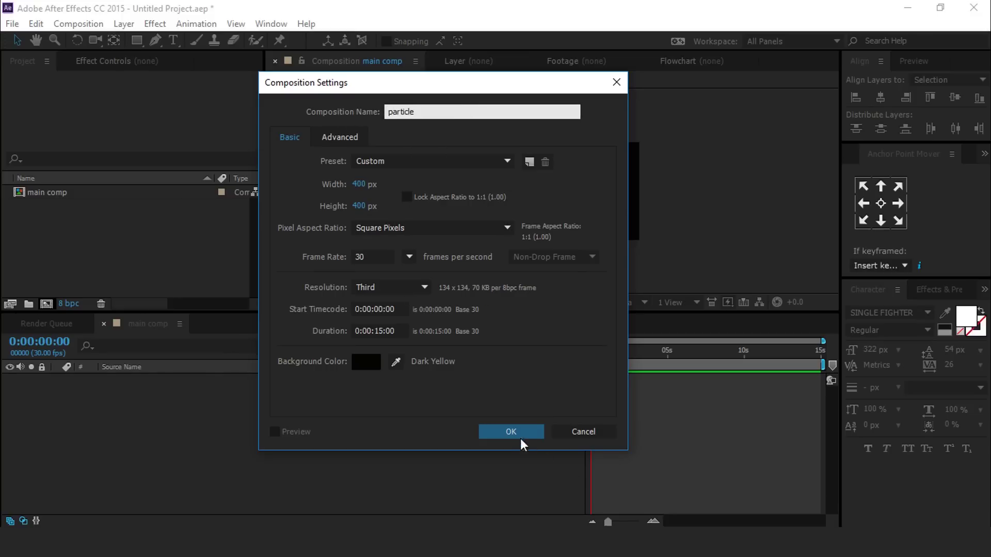
pyautogui.click(521, 437)
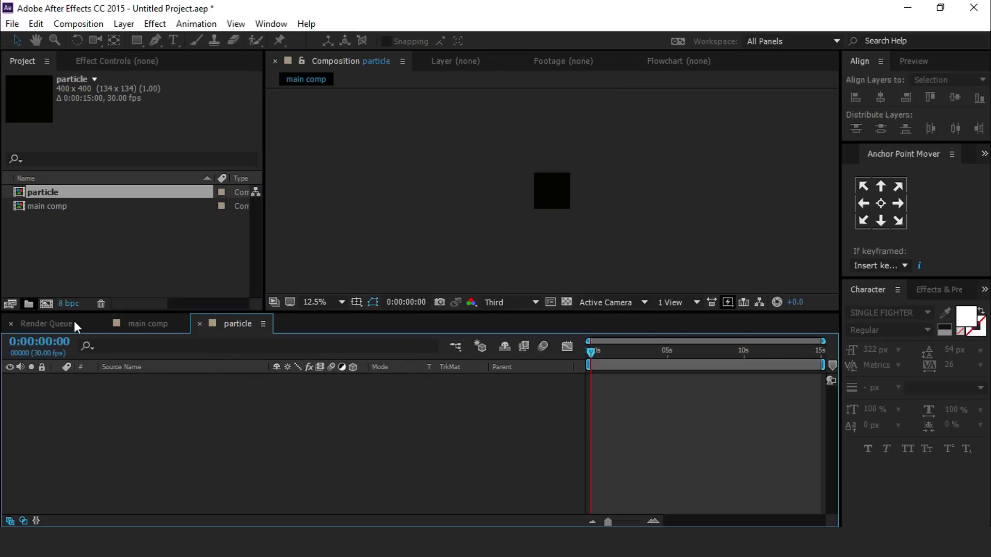
# Add a white text layer with the letter A in Roboto Regular, 322 px, centred in the particle composition.
pyautogui.click(174, 40)
pyautogui.scroll(4, 584, 203)
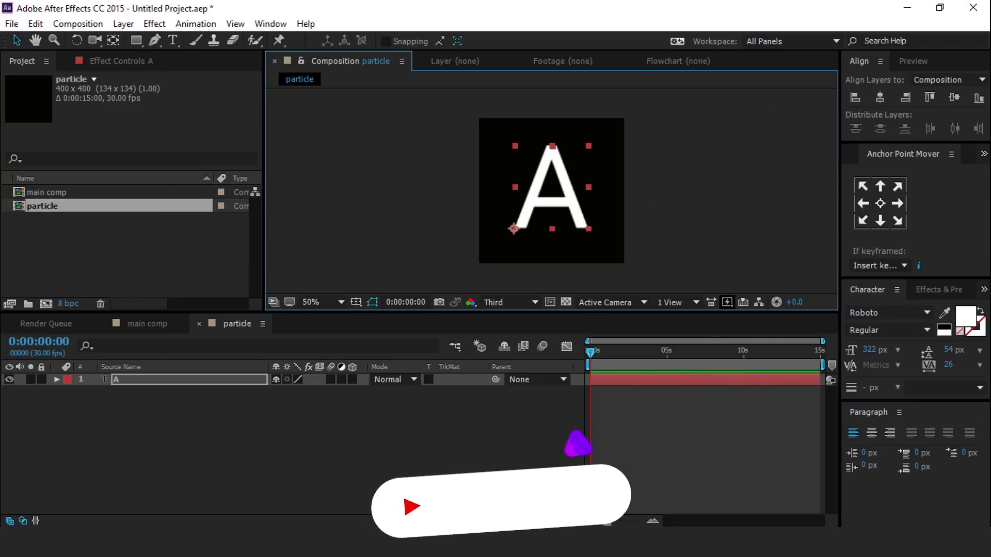
pyautogui.click(54, 400)
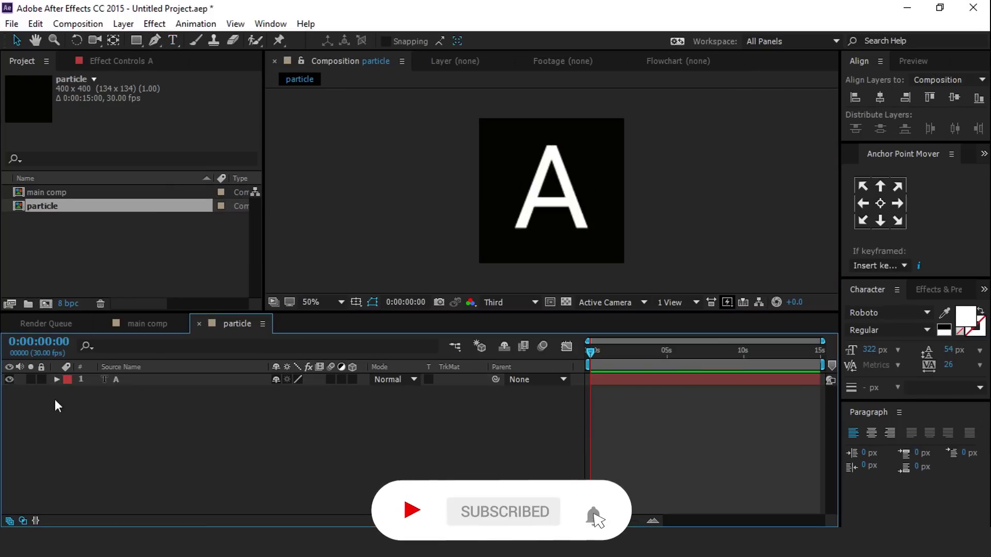
# Duplicate the A text layer and apply a Glow effect with a radius of 20 to the lower layer.
pyautogui.click(129, 381)
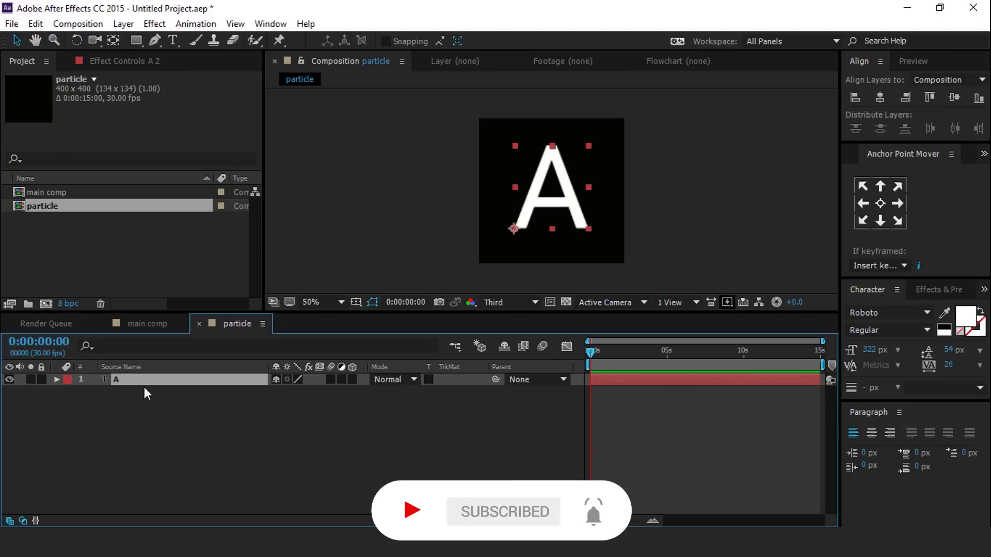
pyautogui.hotkey('ctrl', 'd')
pyautogui.click(124, 393)
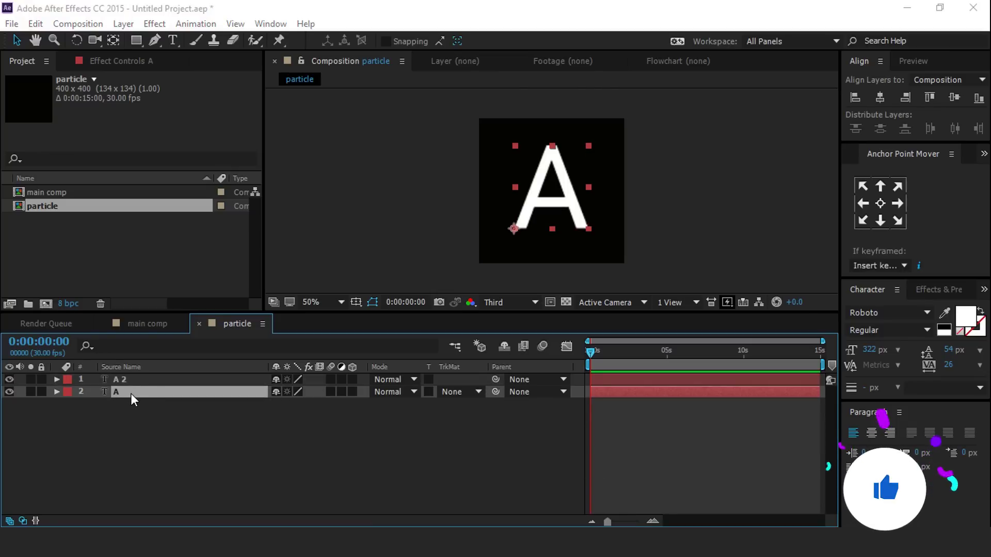
pyautogui.hotkey('ctrl', 'space')
pyautogui.write('glow')
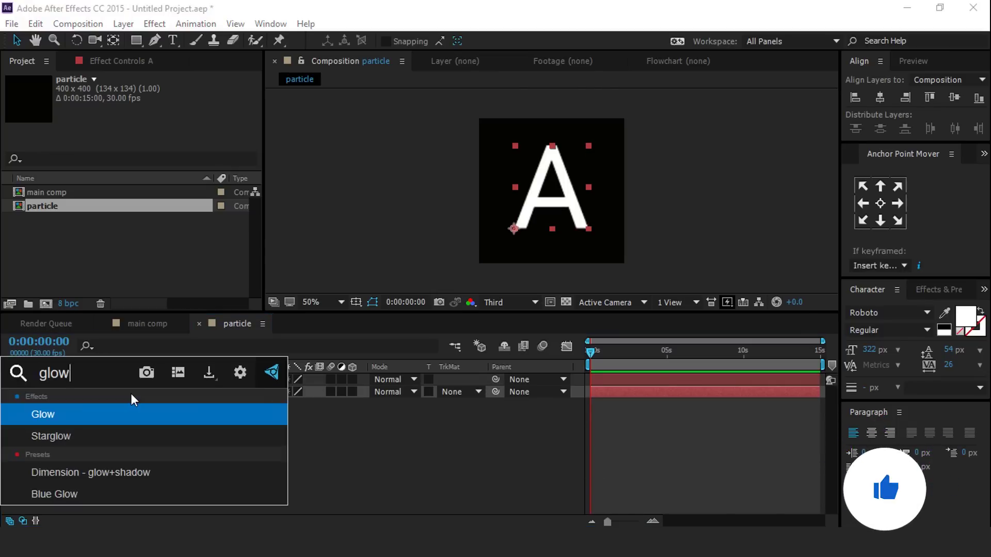
pyautogui.click(56, 413)
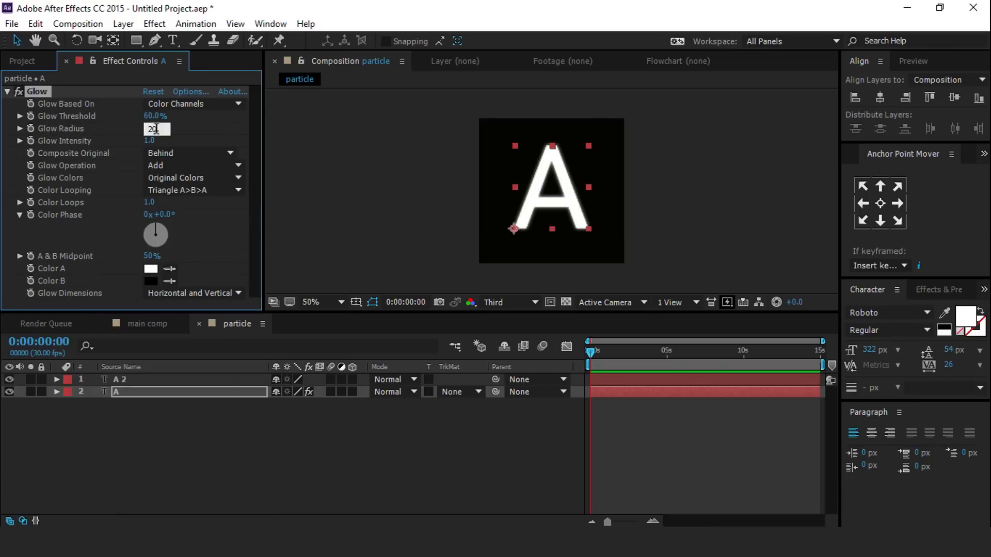
pyautogui.press('Return')
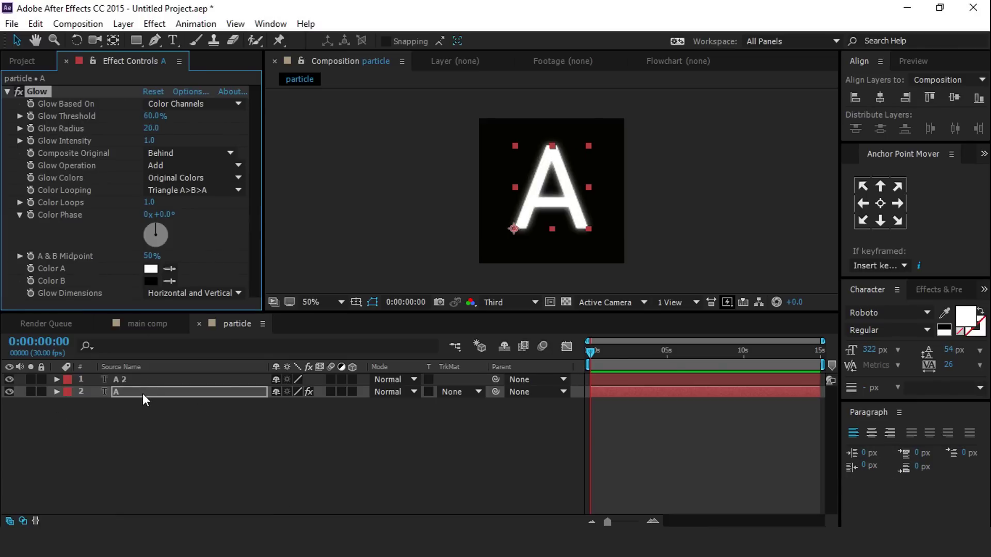
# Apply Venetian Blinds to the lower A layer with 20% transition completion and a 90° direction.
pyautogui.hotkey('ctrl', 'space')
pyautogui.write('ve')
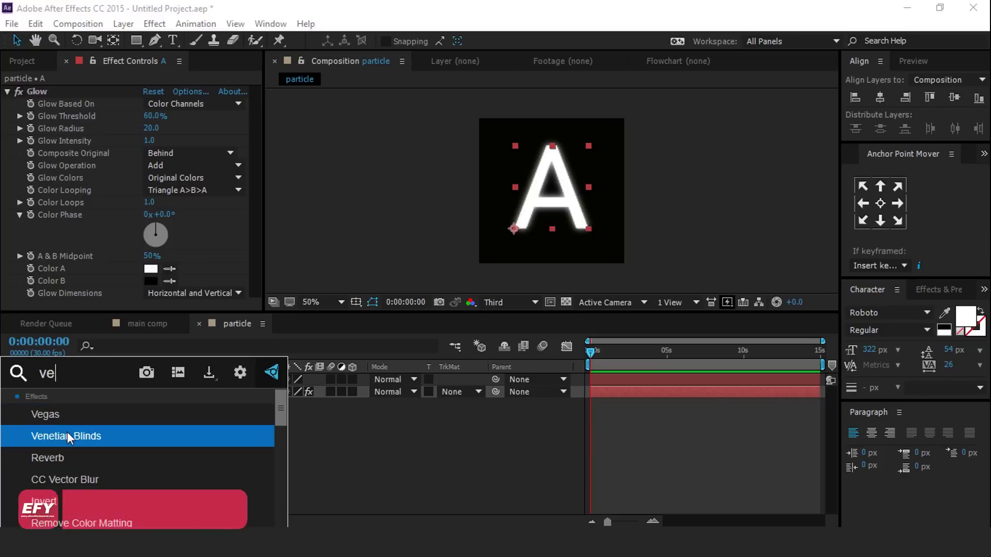
pyautogui.click(106, 436)
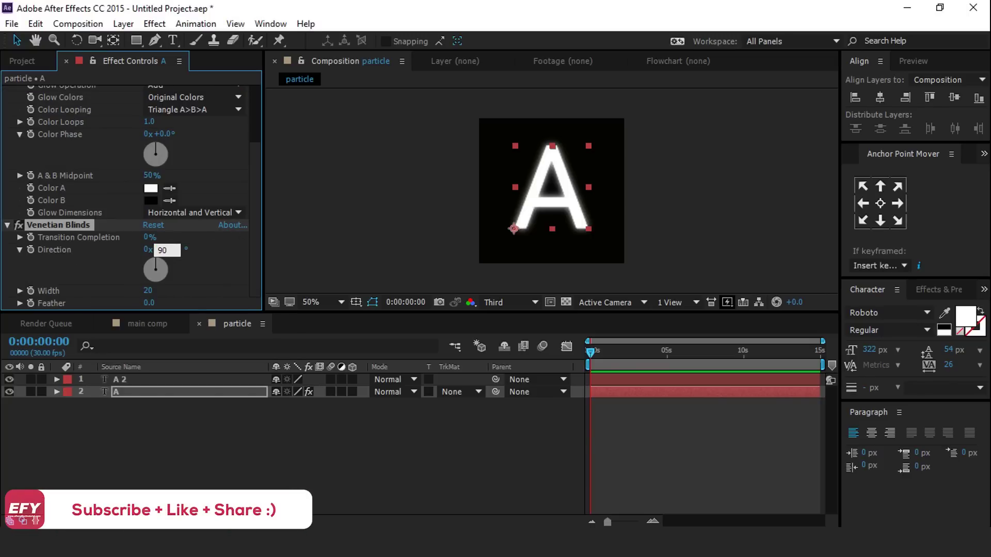
pyautogui.moveTo(147, 236); pyautogui.dragTo(418, 287)
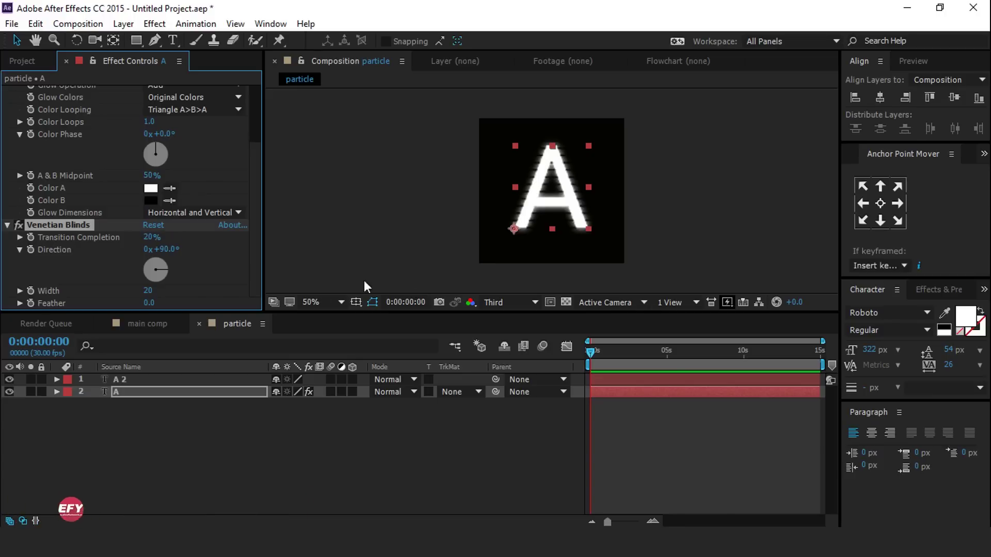
pyautogui.click(475, 454)
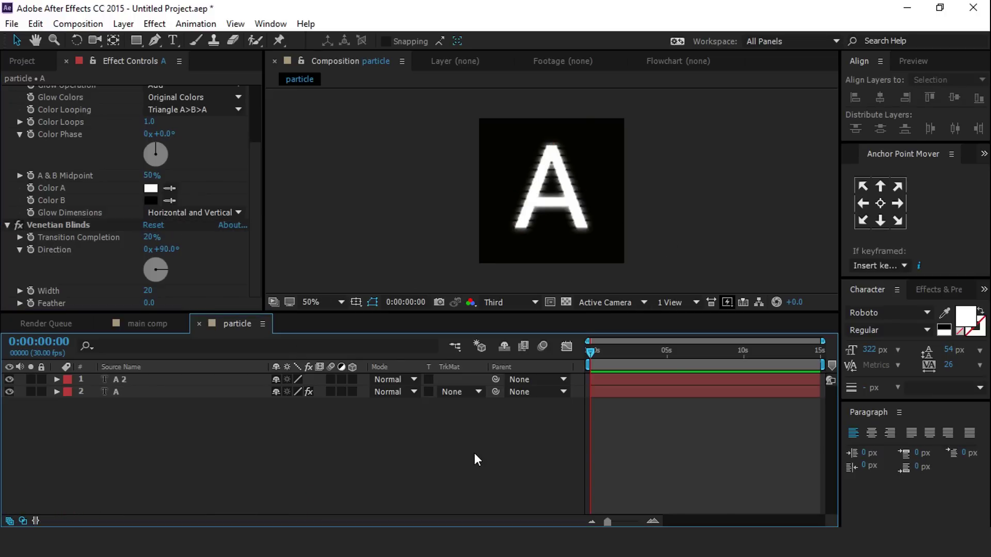
# Close the particle composition and create a new 1920 x 1080 px composition named logo.
pyautogui.click(199, 324)
pyautogui.click(26, 62)
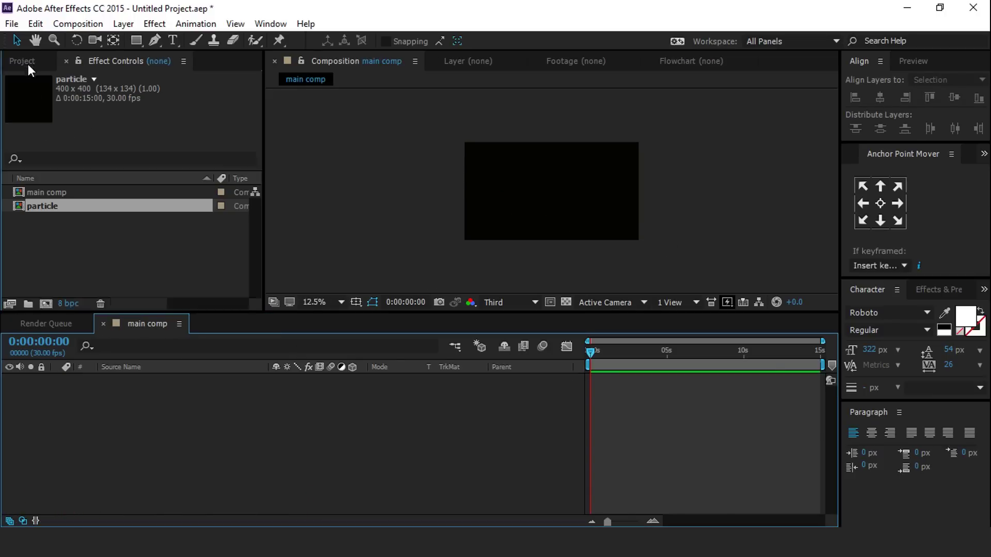
pyautogui.click(46, 304)
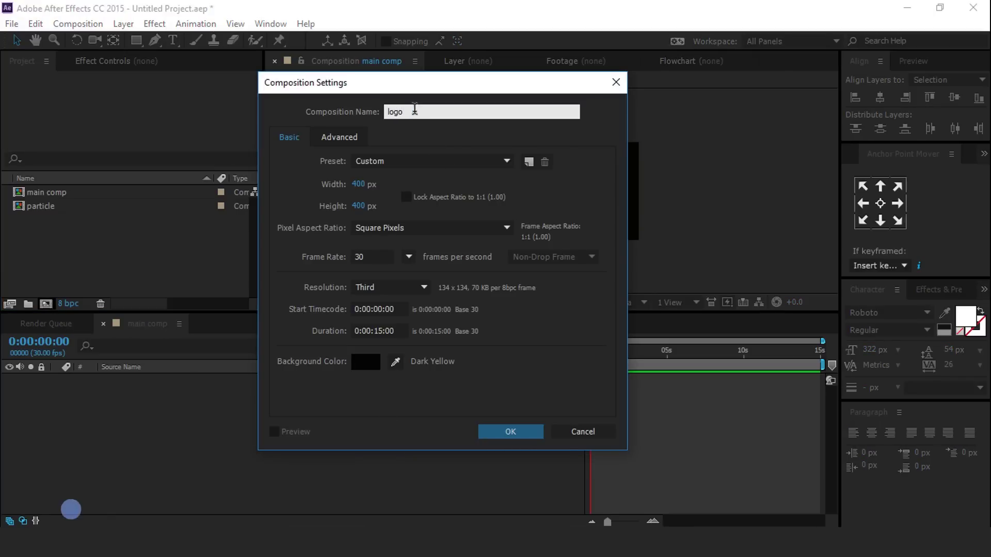
pyautogui.click(361, 184)
pyautogui.write('1920')
pyautogui.press('Tab')
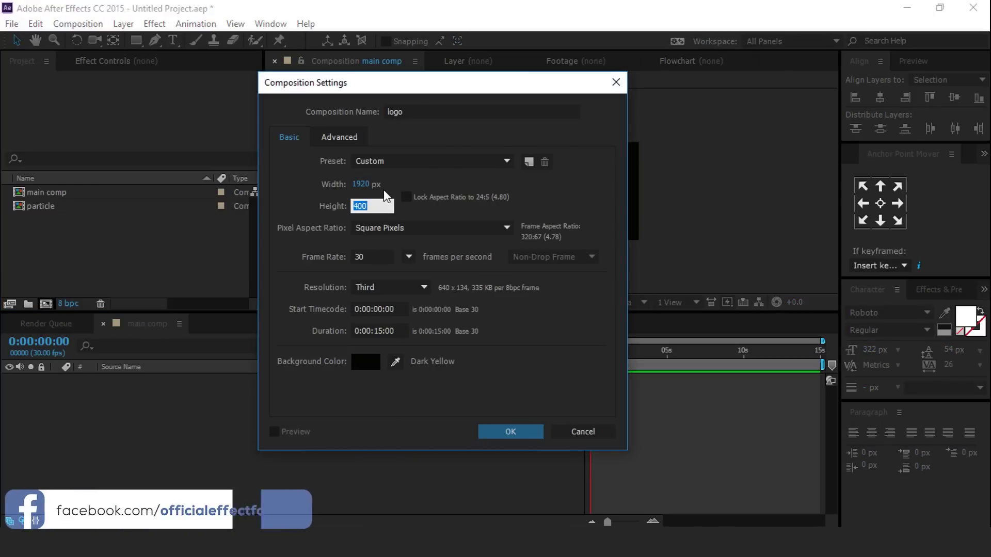
pyautogui.write('1080')
pyautogui.click(514, 432)
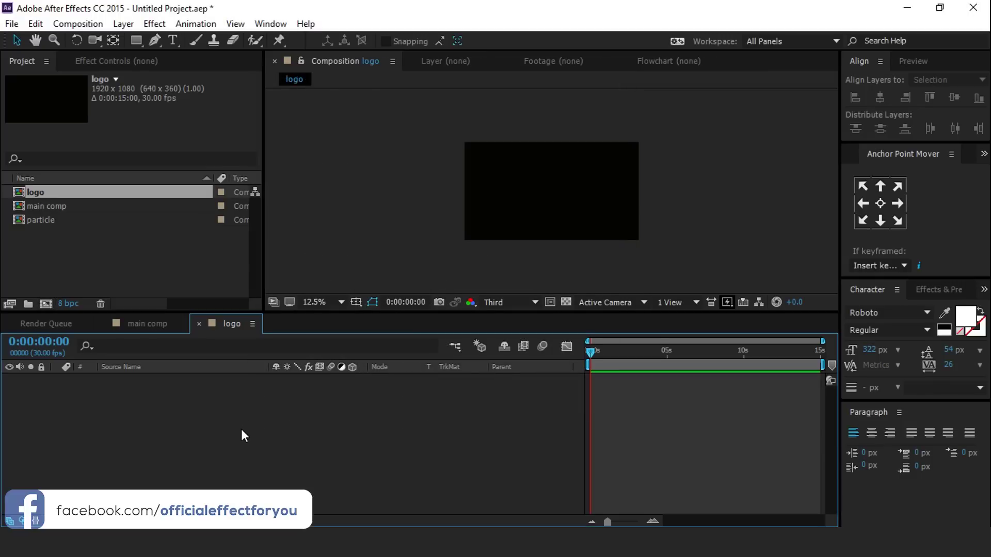
# Add the text "Super 3o" in the SINGLE FIGHTER font at 321 px, centred in the logo composition.
pyautogui.click(174, 42)
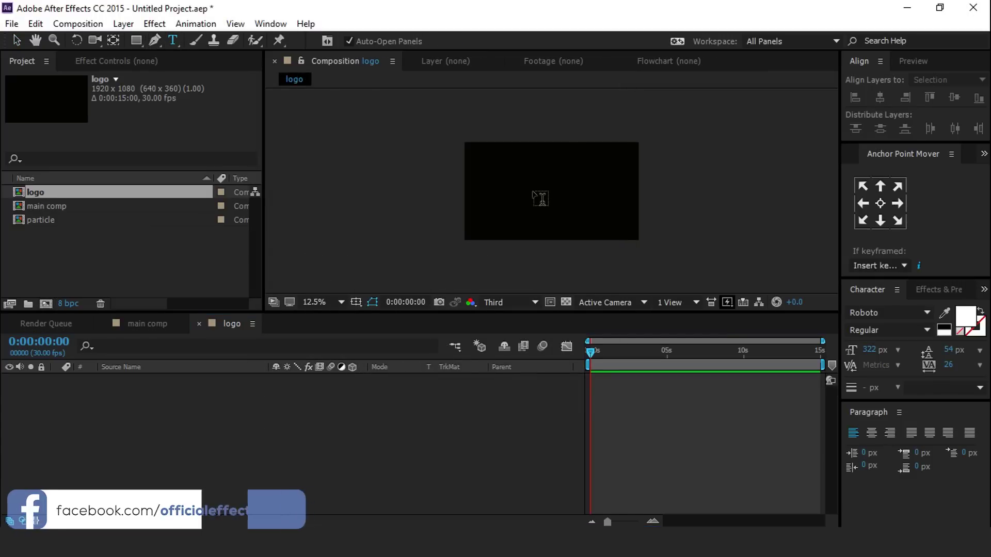
pyautogui.scroll(1, 540, 198)
pyautogui.click(544, 214)
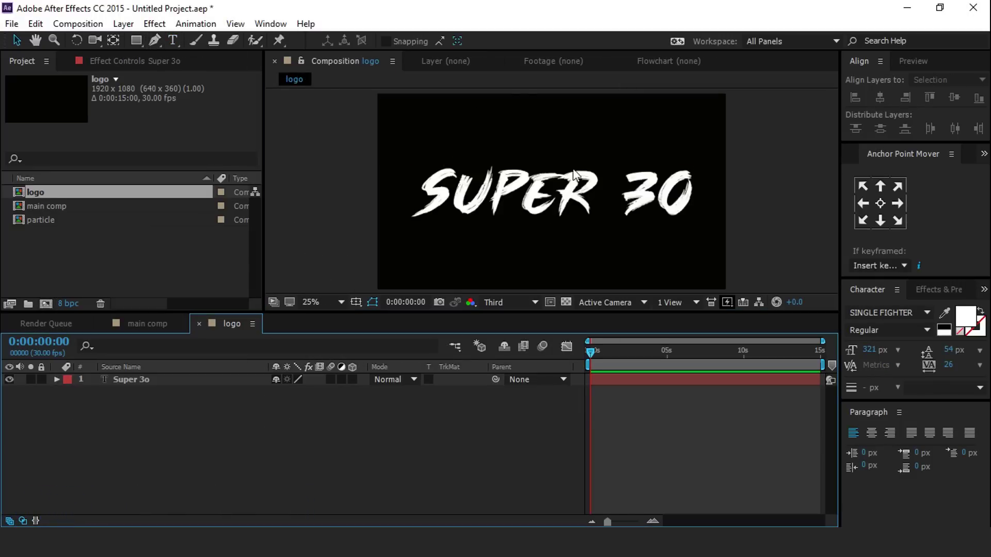
pyautogui.click(25, 463)
# Pre-compose the Super 3o text layer as "logo placeholder", moving all attributes into the new composition.
pyautogui.click(142, 384)
pyautogui.rightClick(142, 382)
pyautogui.click(200, 451)
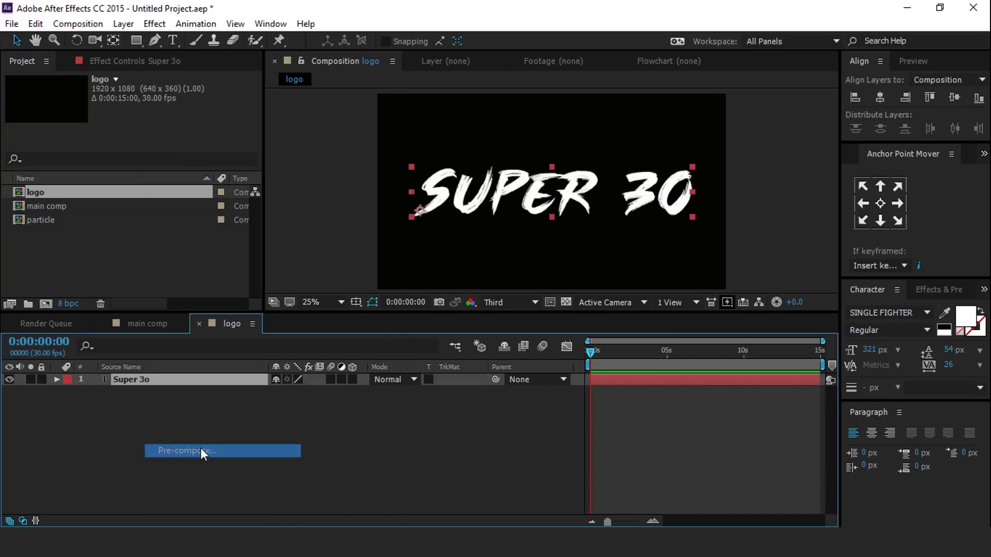
pyautogui.moveTo(615, 305); pyautogui.dragTo(494, 178)
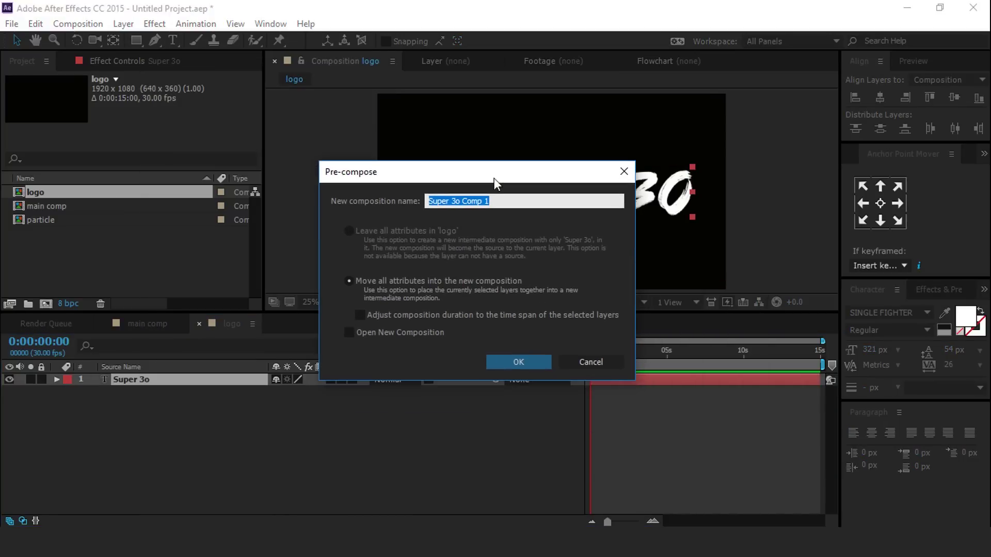
pyautogui.write('logo')
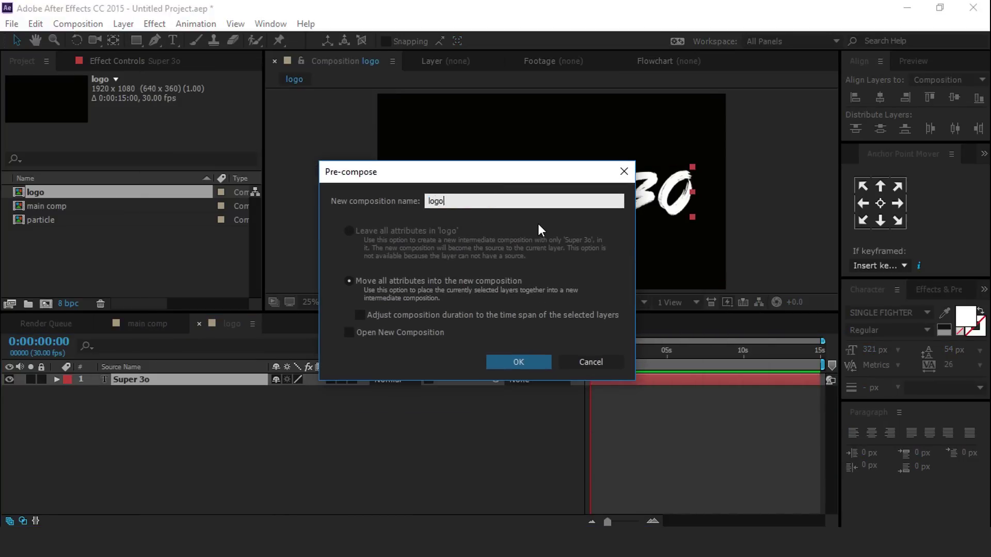
pyautogui.write(' placeholder')
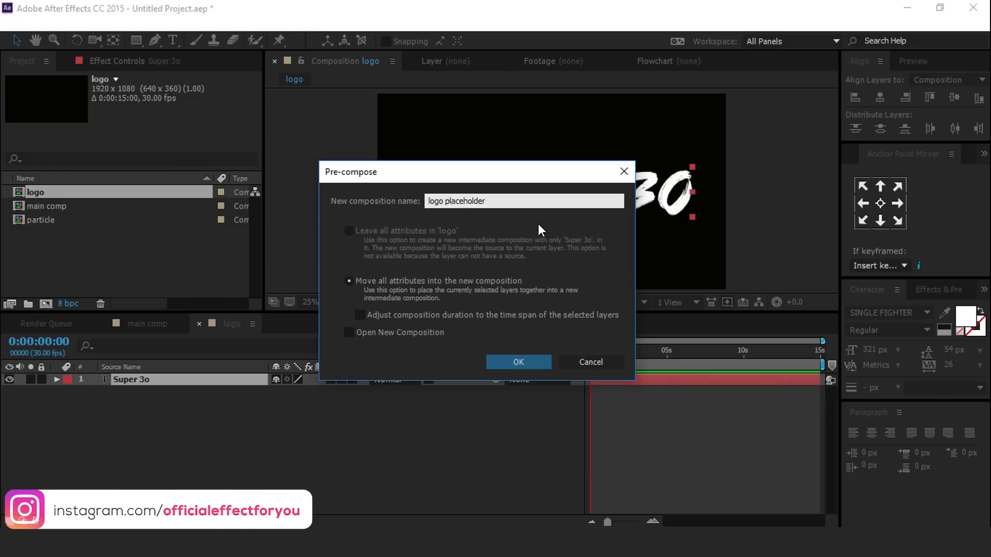
pyautogui.press('Return')
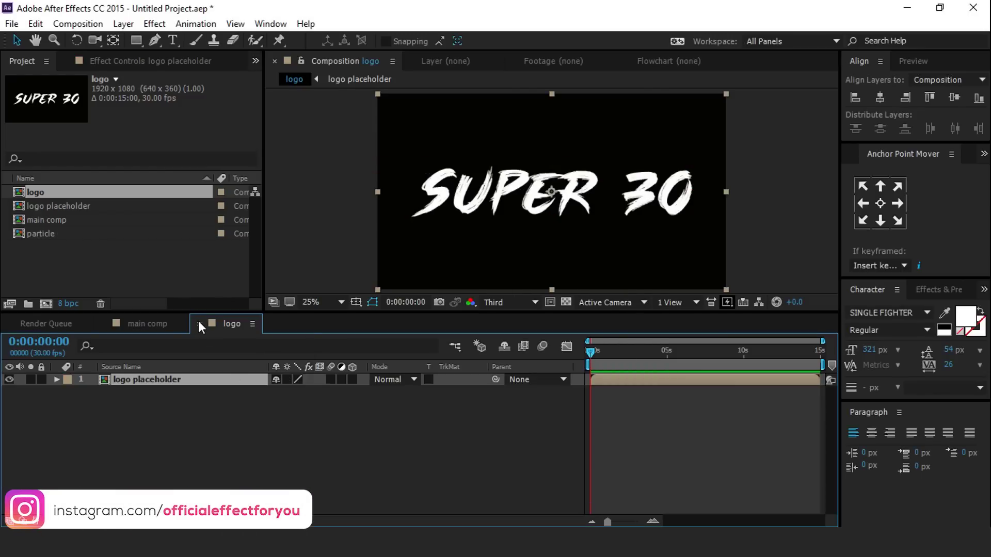
# Close the logo composition, place the logo and particle compositions in main comp, and hide both layers.
pyautogui.click(200, 324)
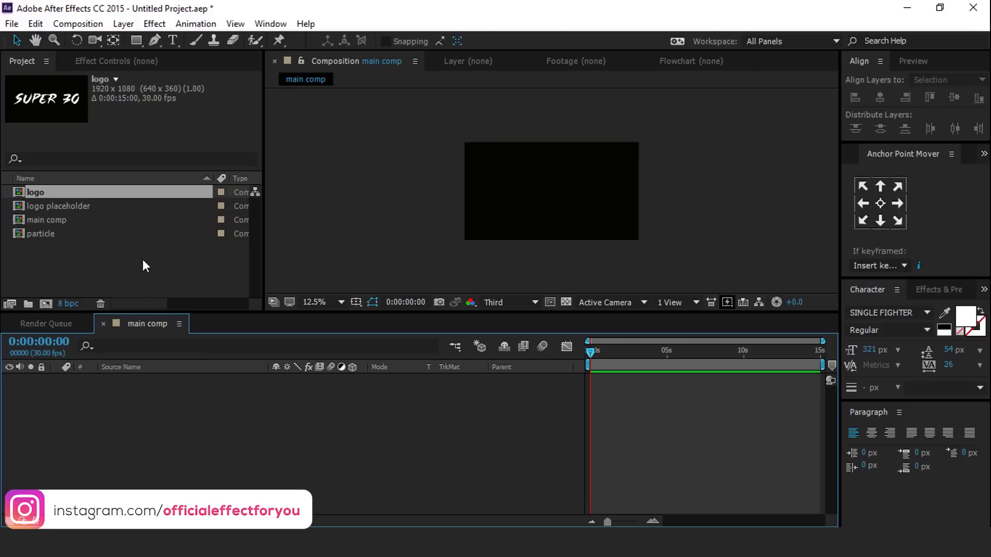
pyautogui.click(46, 235)
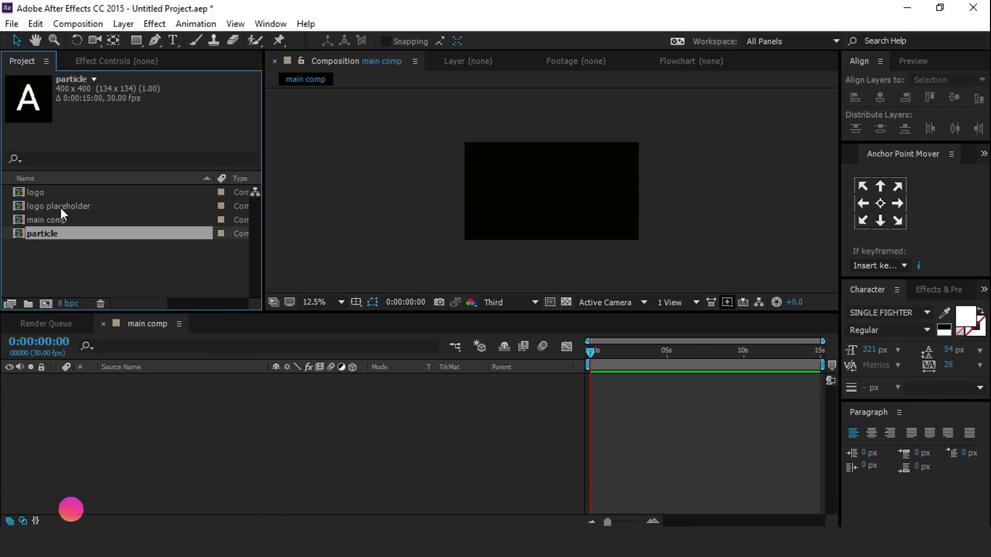
pyautogui.keyDown('ctrl'); pyautogui.click(43, 196); pyautogui.keyUp('ctrl')
pyautogui.moveTo(42, 198); pyautogui.dragTo(125, 401)
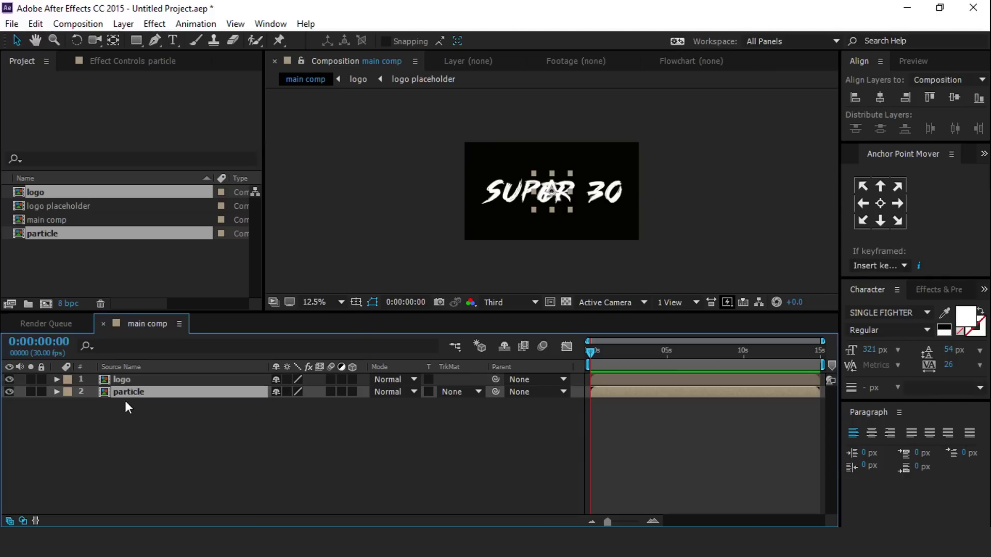
pyautogui.click(10, 379)
# Create a white 1920 x 1080 px solid layer named BG in main comp.
pyautogui.click(233, 414)
pyautogui.rightClick(233, 414)
pyautogui.moveTo(312, 291)
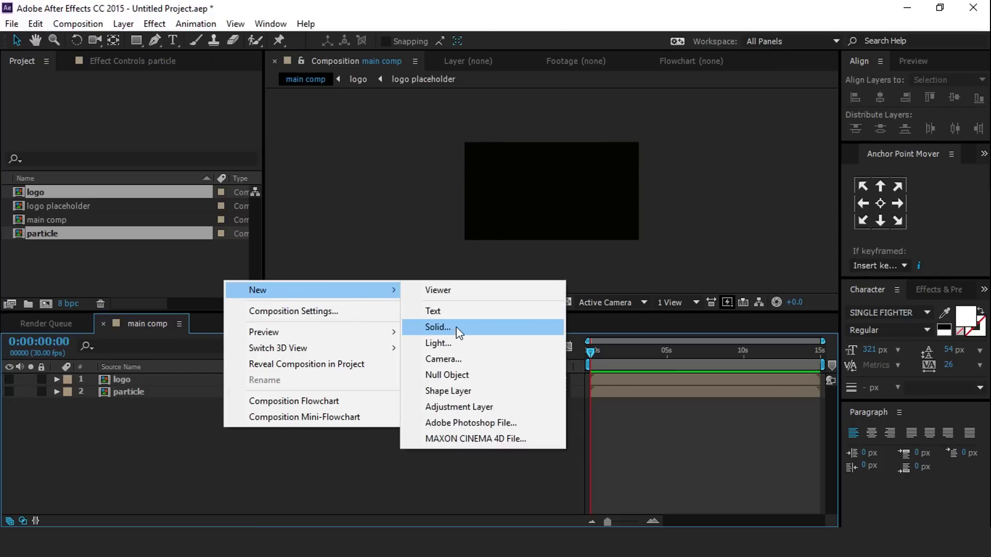
pyautogui.click(438, 327)
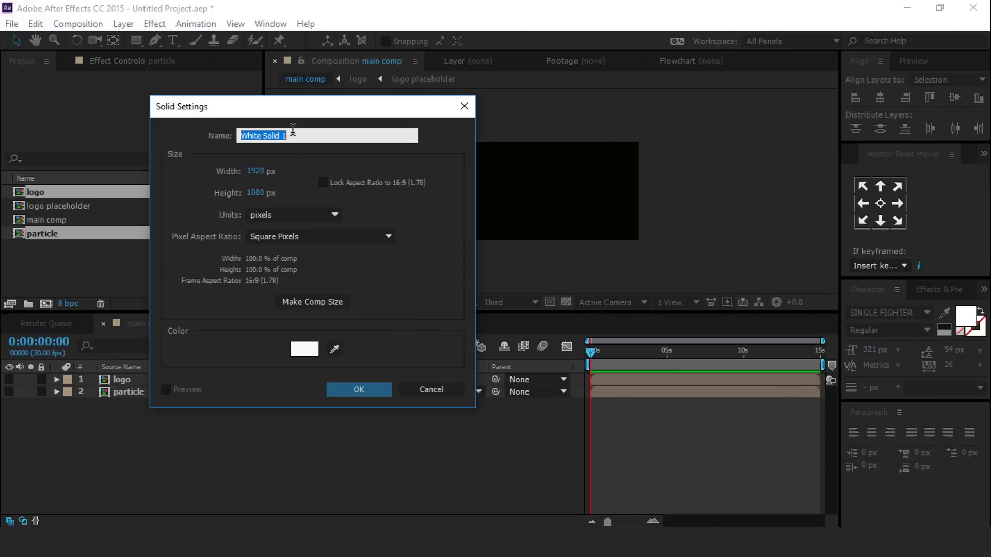
pyautogui.click(361, 392)
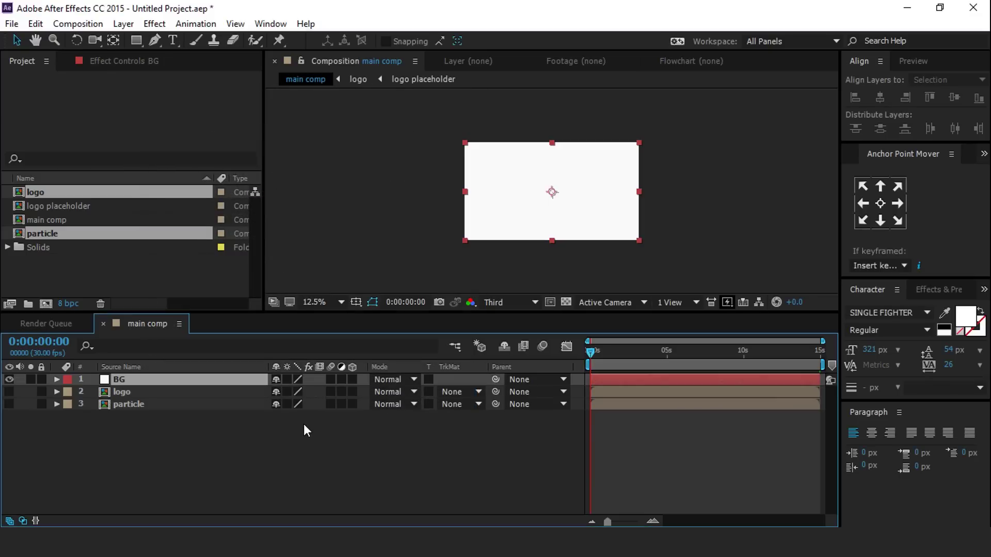
# Apply a Fill effect to the BG solid and set its colour to near-black 0E0E0E.
pyautogui.hotkey('ctrl', 'space')
pyautogui.write('fil')
pyautogui.press('Return')
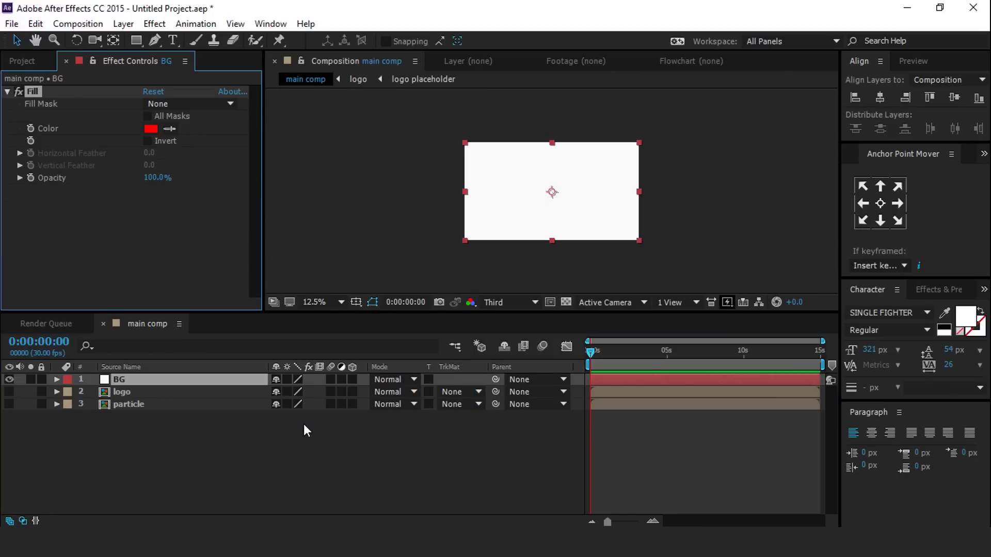
pyautogui.click(151, 129)
pyautogui.moveTo(143, 298); pyautogui.dragTo(220, 129)
pyautogui.click(150, 326)
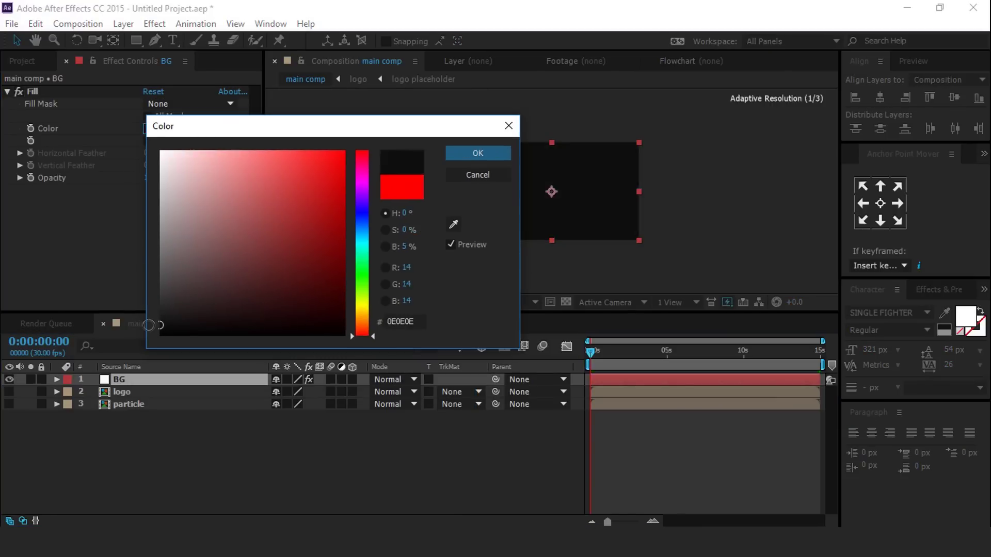
pyautogui.click(505, 152)
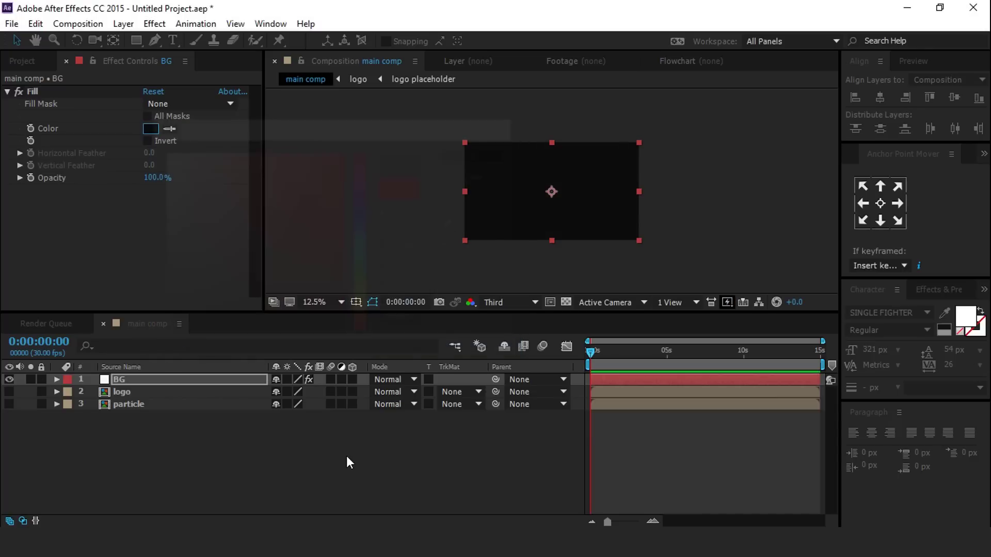
# Make the logo layer in main comp a 3D layer.
pyautogui.click(348, 451)
pyautogui.click(363, 459)
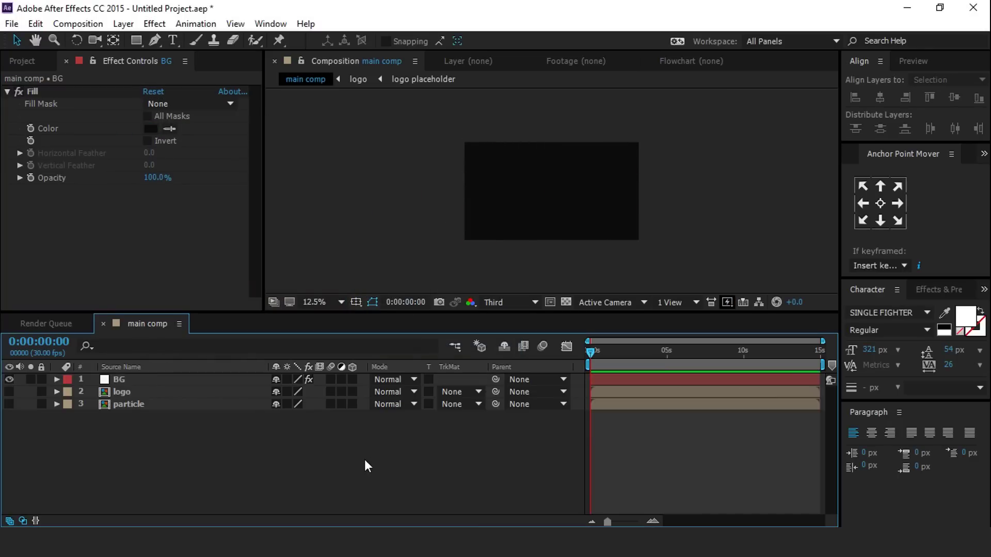
pyautogui.click(139, 392)
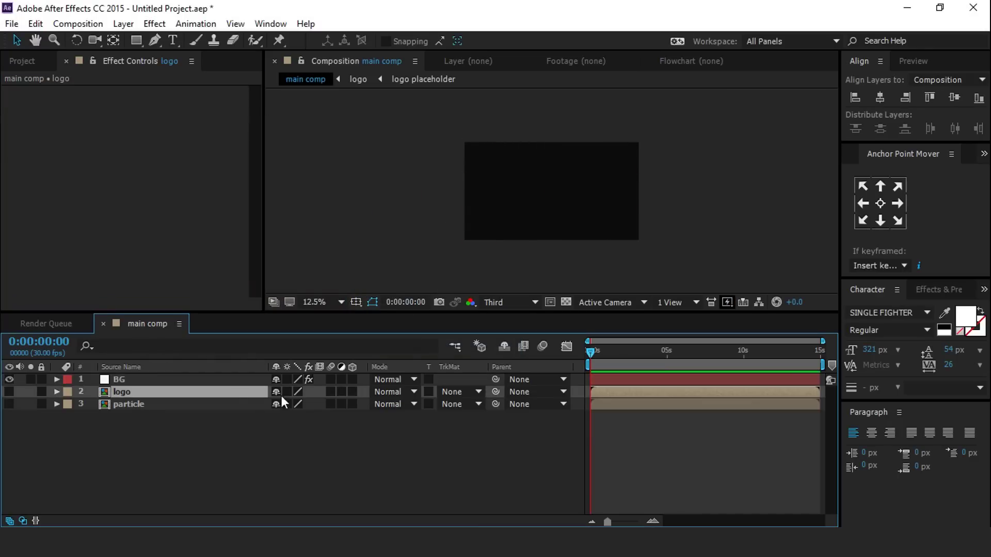
pyautogui.click(353, 391)
# Create a new composition named "grid" at 400 x 400 px, 30 fps and 15 seconds long.
pyautogui.click(22, 61)
pyautogui.click(74, 266)
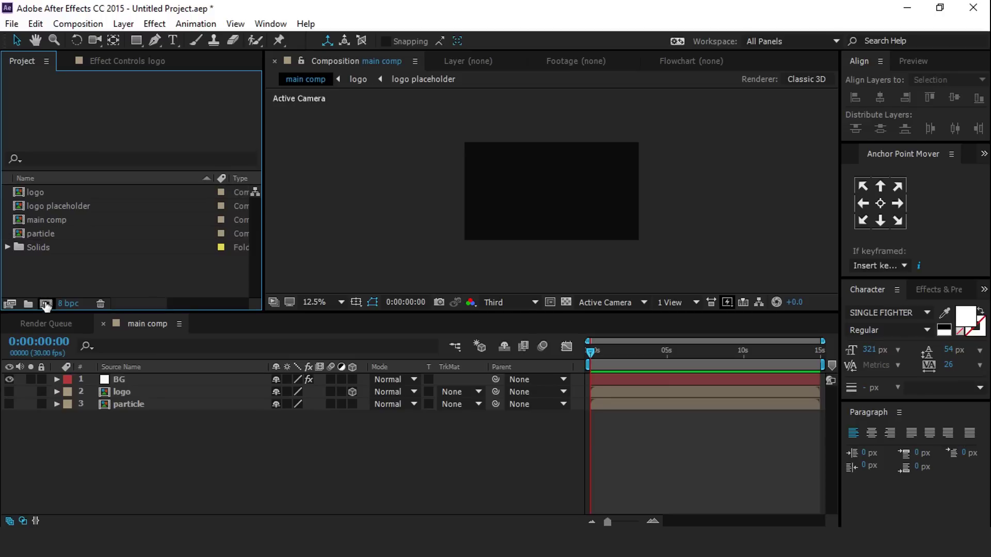
pyautogui.click(45, 304)
pyautogui.write('grid')
pyautogui.click(361, 184)
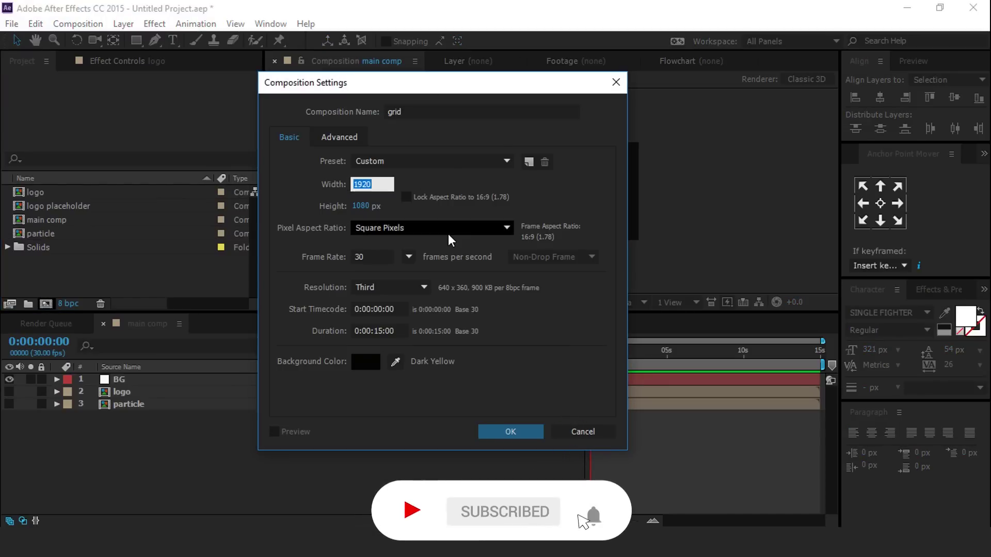
pyautogui.press('Tab')
pyautogui.press('Return')
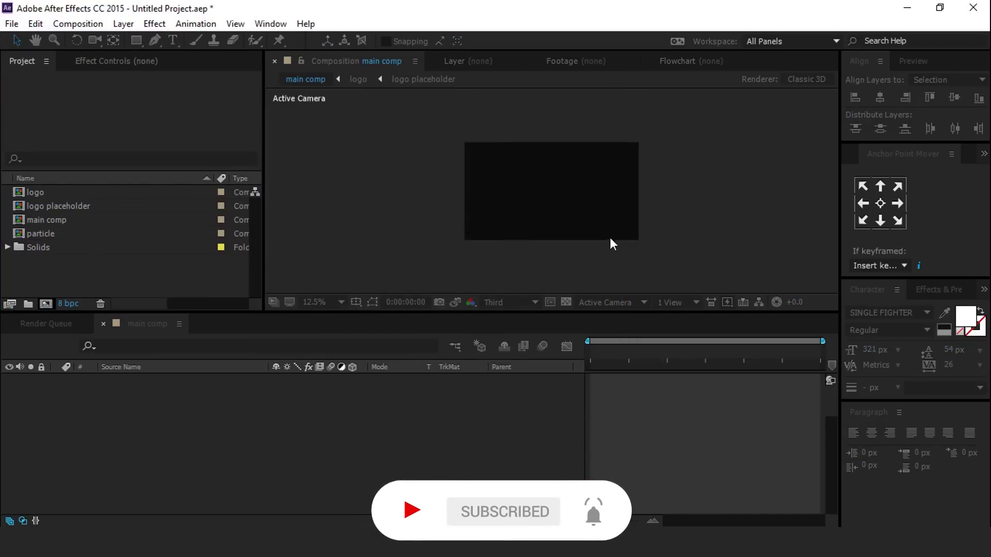
pyautogui.scroll(2, 589, 194)
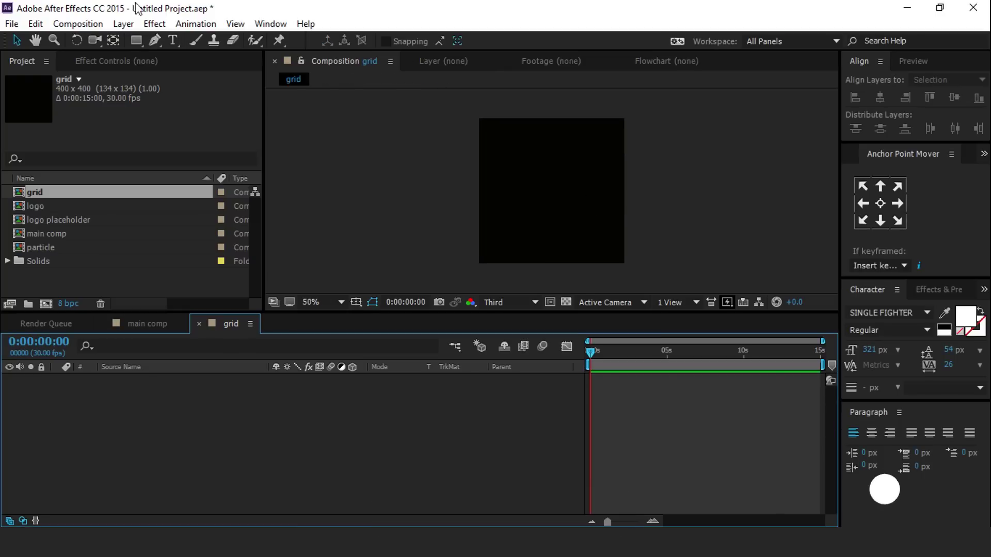
# Draw a very small white circle without a stroke near the centre of the grid composition using the Ellipse tool.
pyautogui.moveTo(137, 39); pyautogui.dragTo(209, 71)
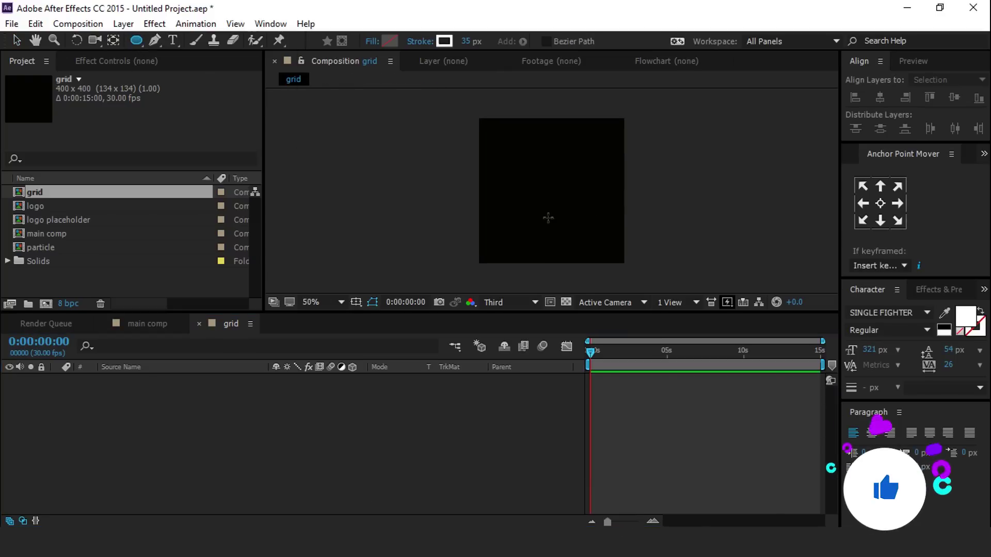
pyautogui.scroll(1, 548, 218)
pyautogui.moveTo(536, 179); pyautogui.dragTo(539, 183)
pyautogui.press('v')
pyautogui.scroll(-1, 582, 155)
pyautogui.scroll(1, 551, 199)
pyautogui.click(173, 381)
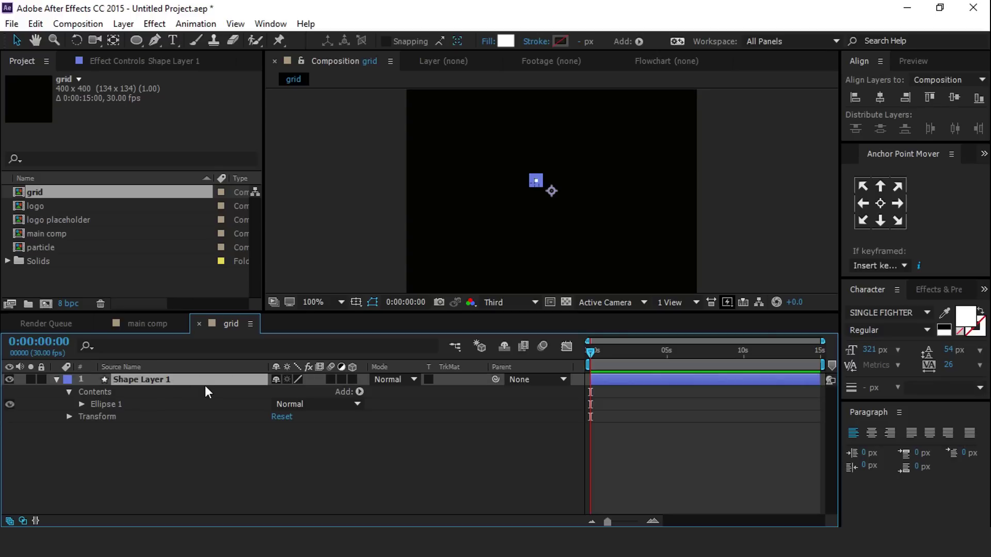
# Move the small white circle into the upper-left corner of the grid composition.
pyautogui.moveTo(536, 180); pyautogui.dragTo(442, 105)
pyautogui.scroll(3, 442, 105)
pyautogui.press('h')
pyautogui.moveTo(537, 194); pyautogui.dragTo(620, 240)
pyautogui.press('v')
pyautogui.moveTo(554, 164); pyautogui.dragTo(436, 156)
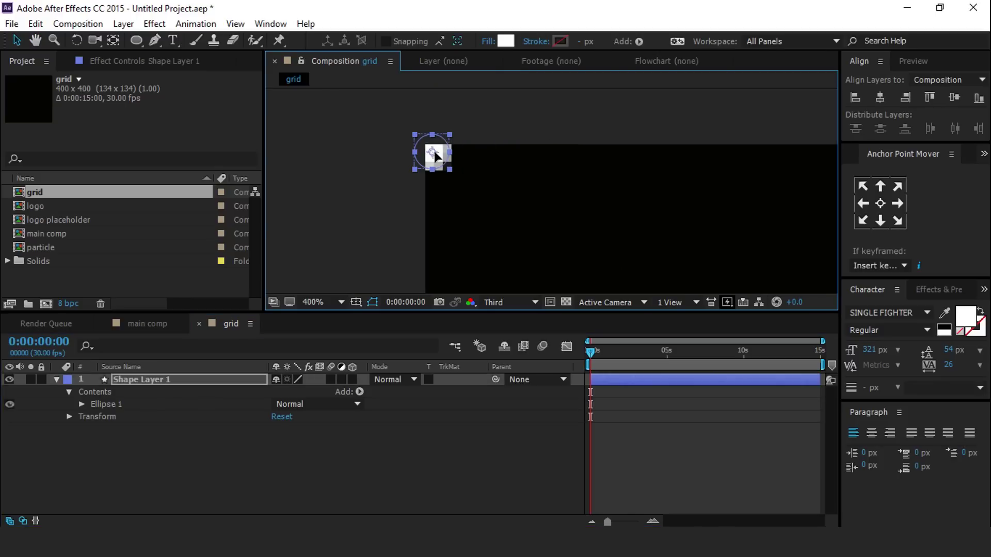
# Add a Repeater to the circle's shape layer and set it to 4 copies.
pyautogui.press('/')
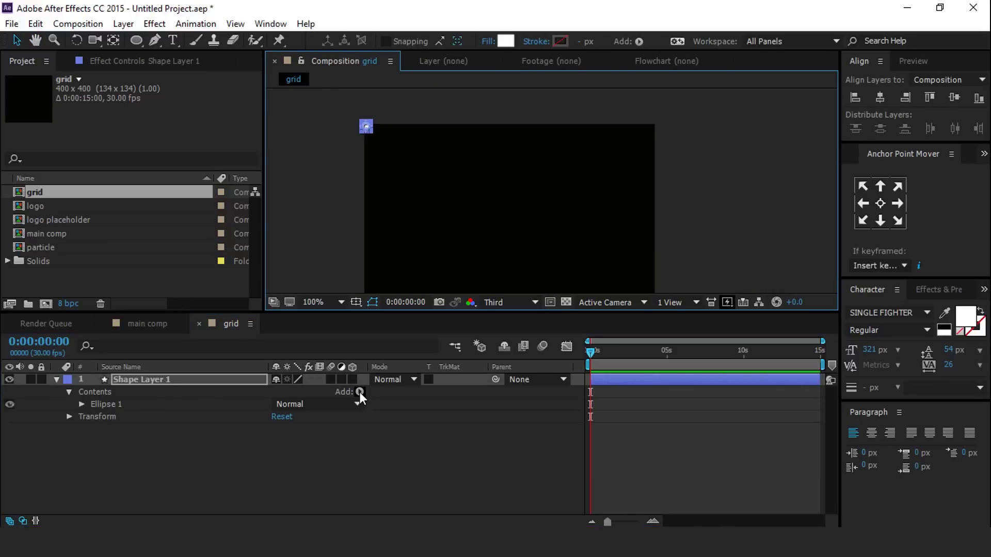
pyautogui.click(360, 392)
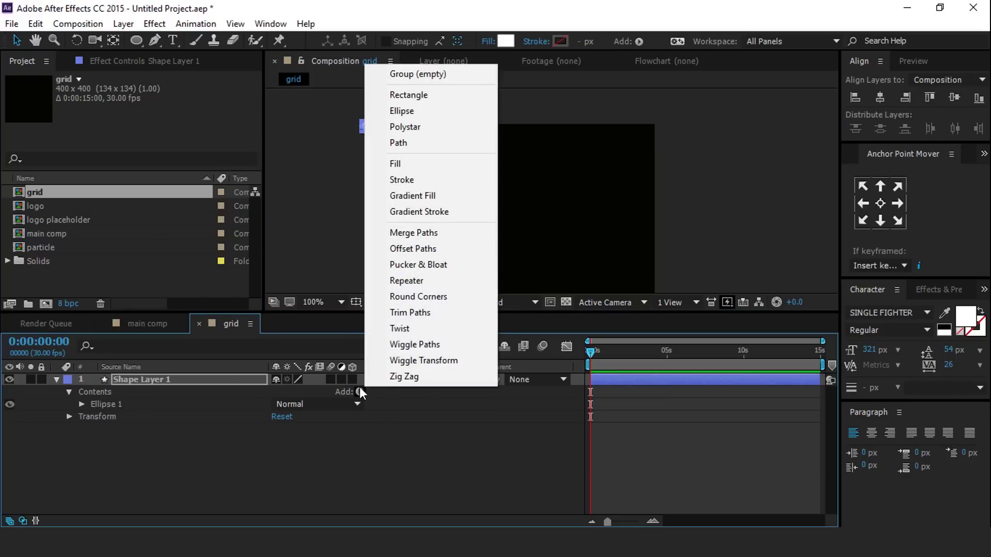
pyautogui.click(407, 281)
pyautogui.click(82, 416)
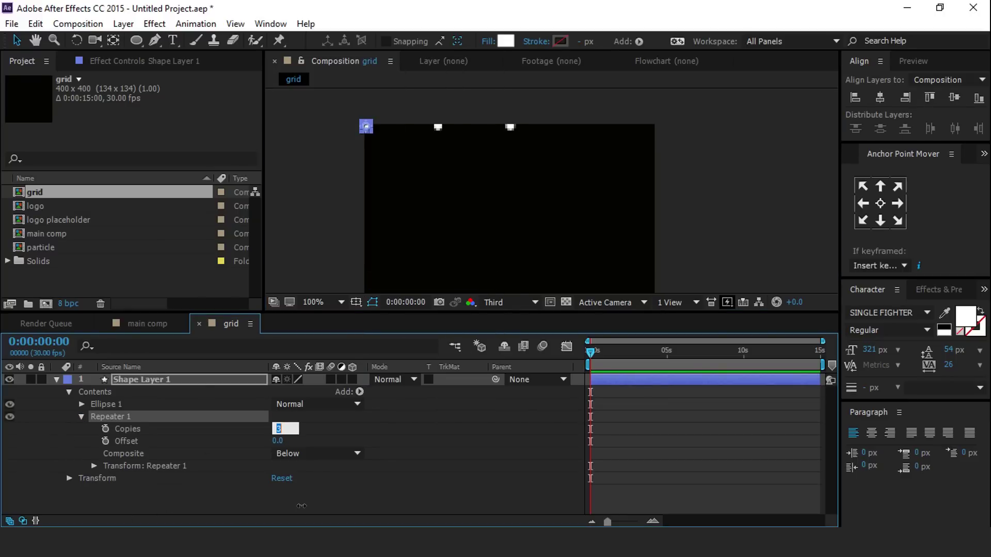
pyautogui.press('Return')
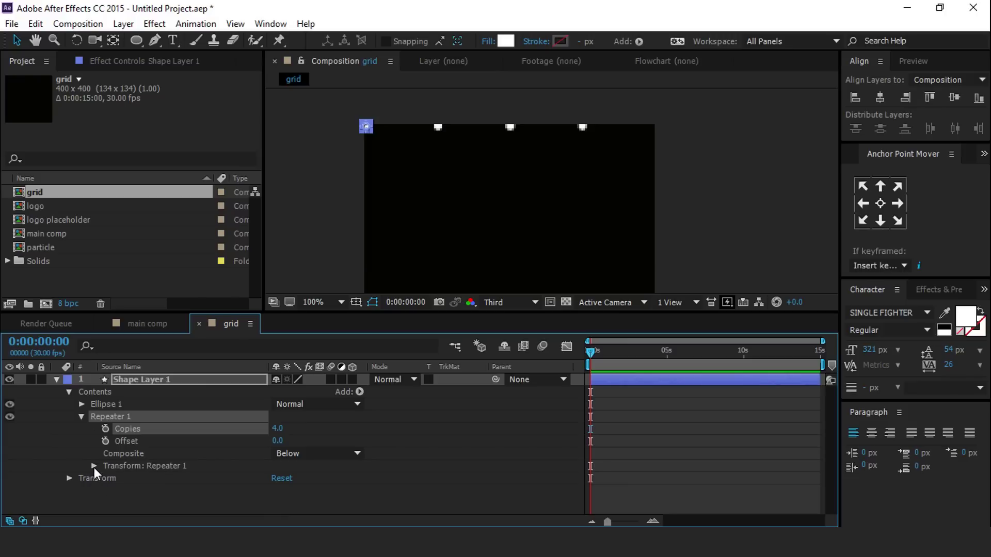
# Set the first repeater's transform position to 131.9, 0.0 to spread the dots across the composition's upper edge.
pyautogui.click(94, 466)
pyautogui.moveTo(280, 461); pyautogui.dragTo(290, 458)
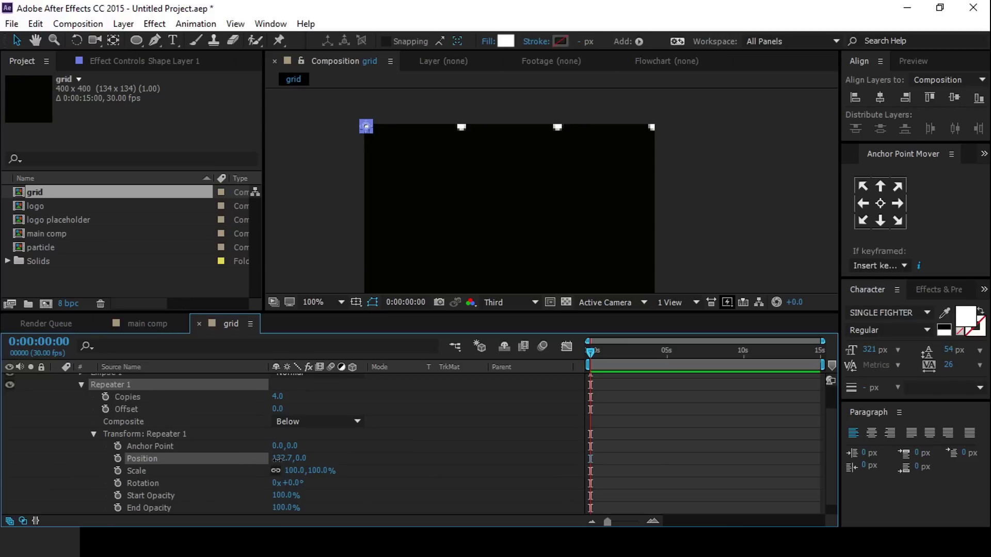
pyautogui.moveTo(277, 459); pyautogui.dragTo(275, 459)
pyautogui.click(486, 432)
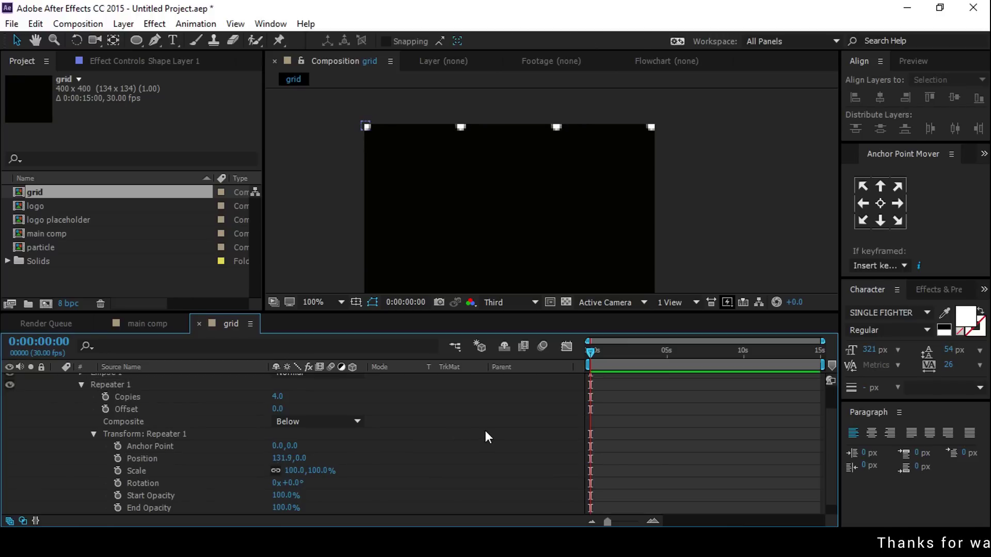
pyautogui.click(93, 435)
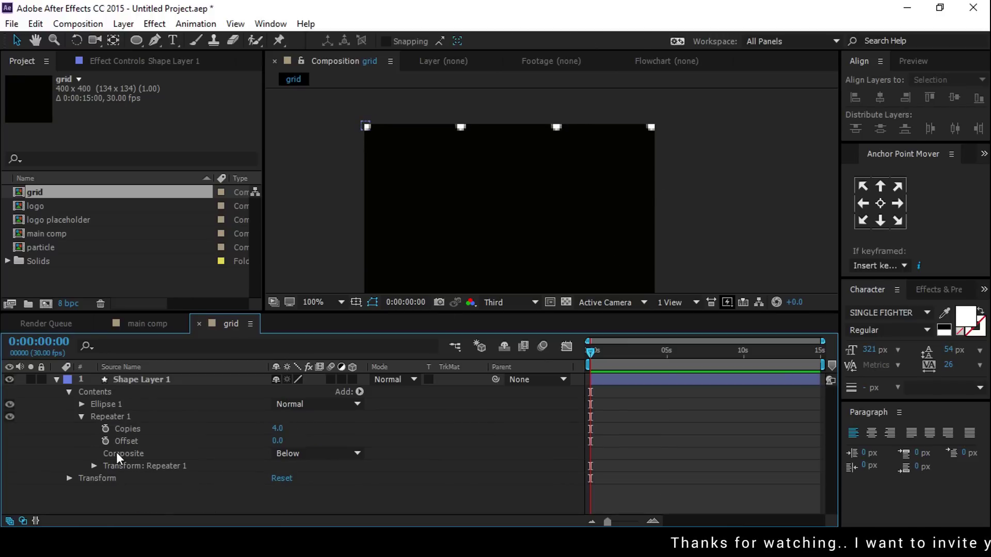
# Add a second Repeater to the shape layer and set it to 4 copies.
pyautogui.click(170, 380)
pyautogui.click(360, 392)
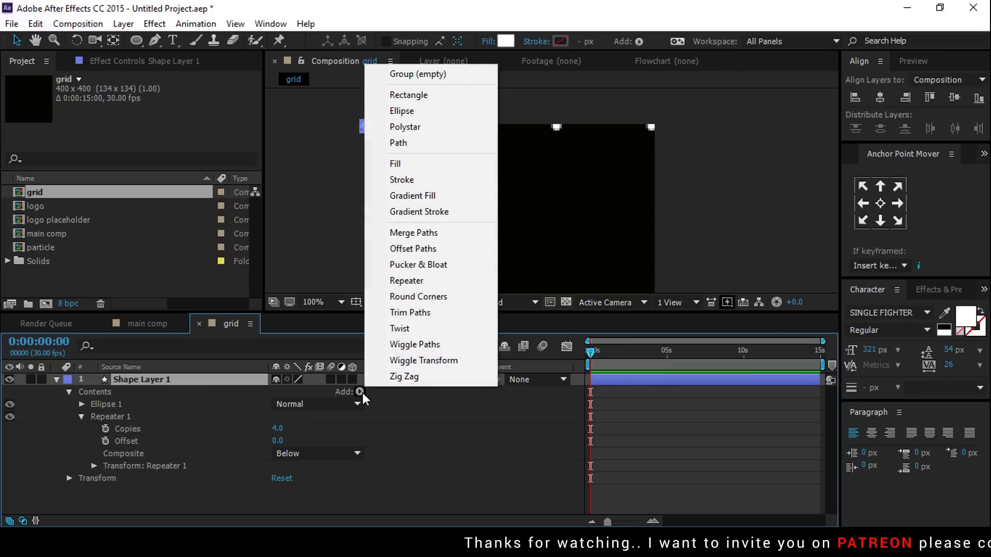
pyautogui.click(421, 282)
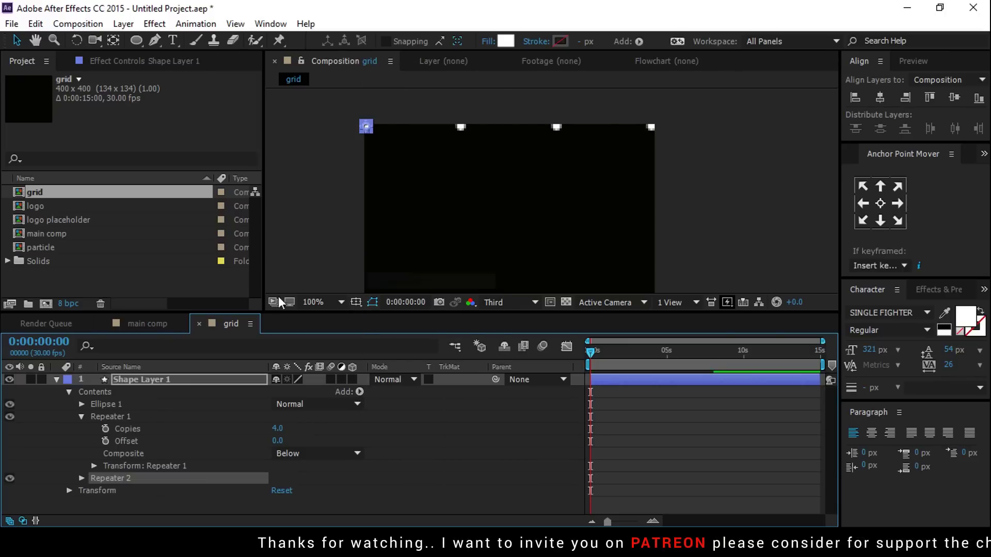
pyautogui.click(81, 475)
pyautogui.scroll(-1, 196, 478)
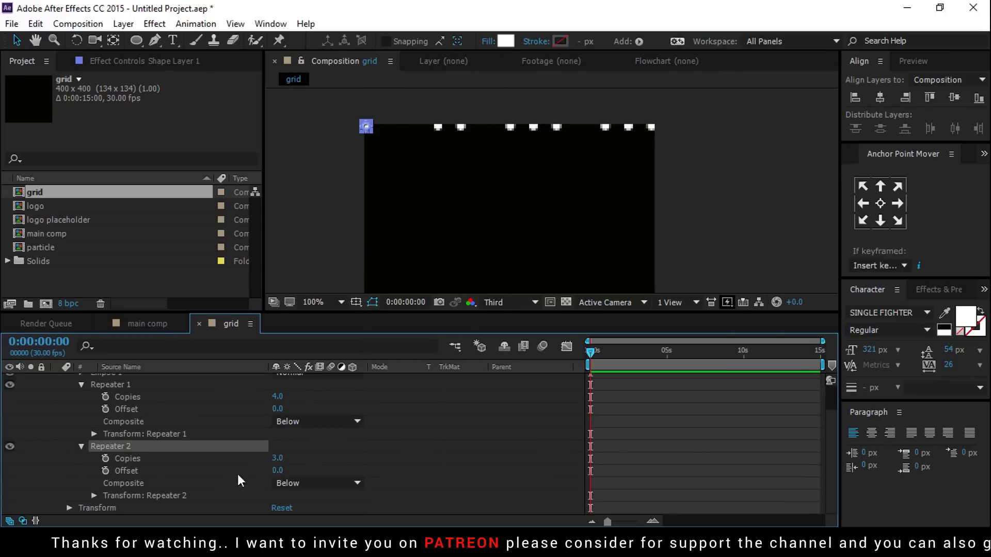
pyautogui.click(278, 458)
pyautogui.write('4')
pyautogui.press('Return')
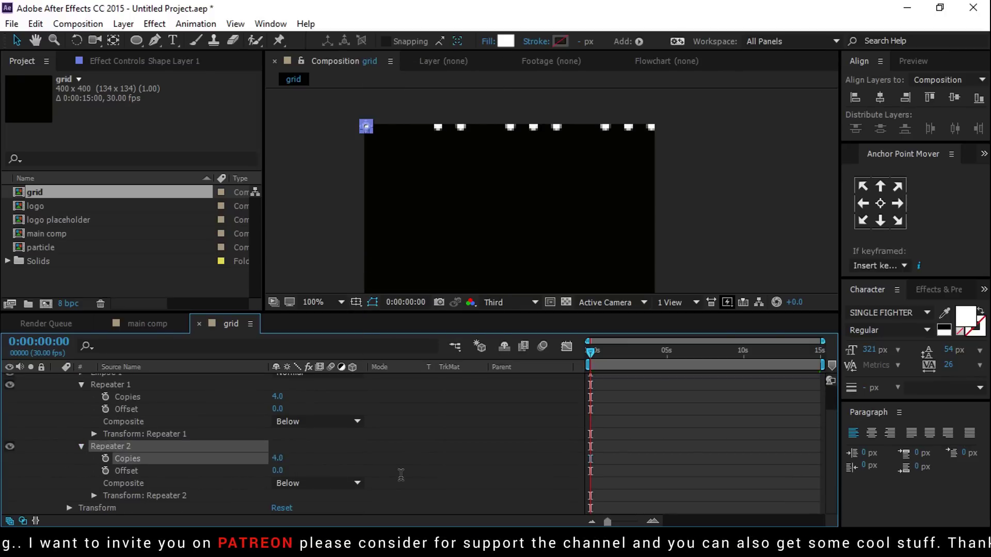
# Set the second repeater's transform position to 0.0, 132.3 to repeat the dot row down to the composition's lower edge.
pyautogui.click(94, 496)
pyautogui.moveTo(278, 461); pyautogui.dragTo(280, 461)
pyautogui.click(279, 459)
pyautogui.write('0')
pyautogui.press('Return')
pyautogui.click(294, 459)
pyautogui.write('60')
pyautogui.press('Return')
pyautogui.press(',')
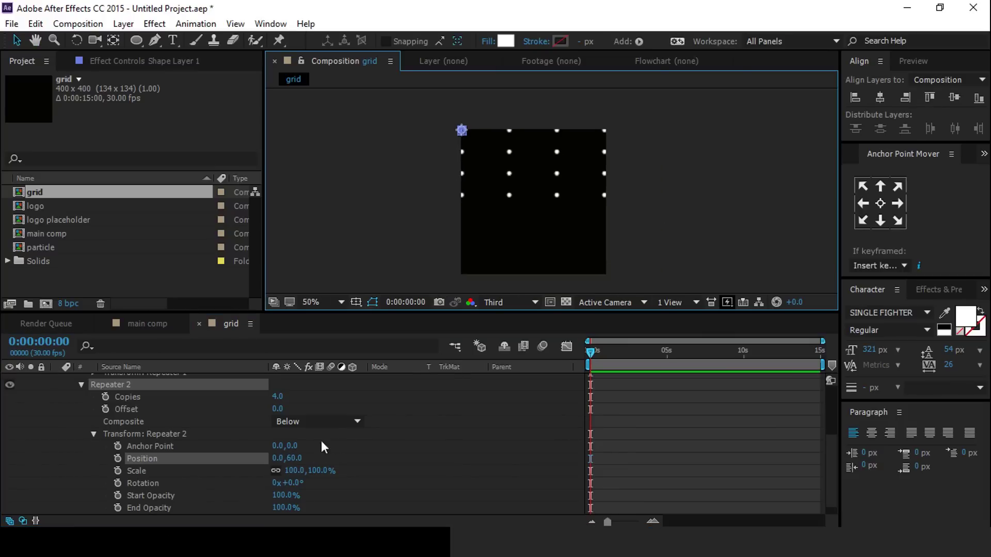
pyautogui.moveTo(297, 458); pyautogui.dragTo(337, 461)
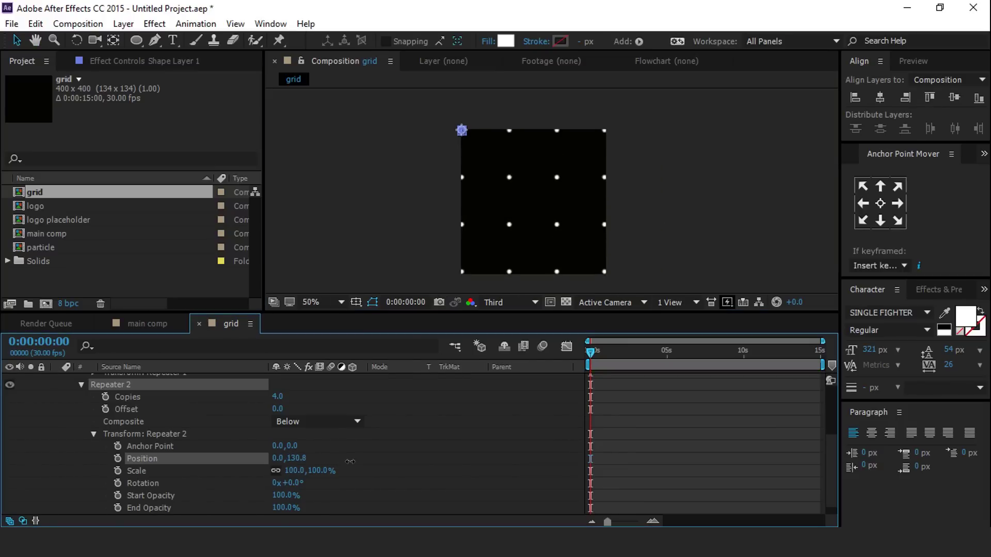
pyautogui.click(589, 250)
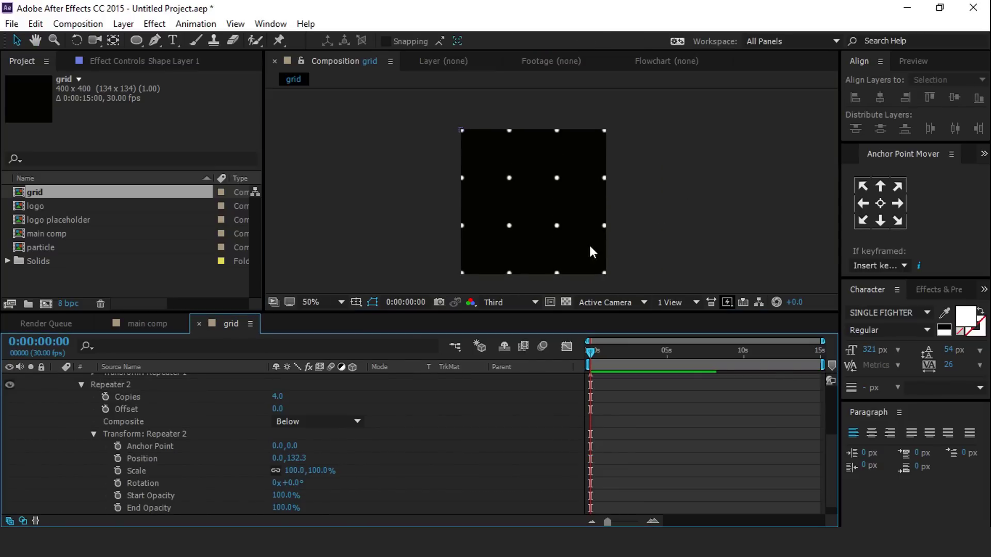
# Close the grid composition and place it in main comp as a layer above BG.
pyautogui.scroll(4, 42, 392)
pyautogui.click(57, 380)
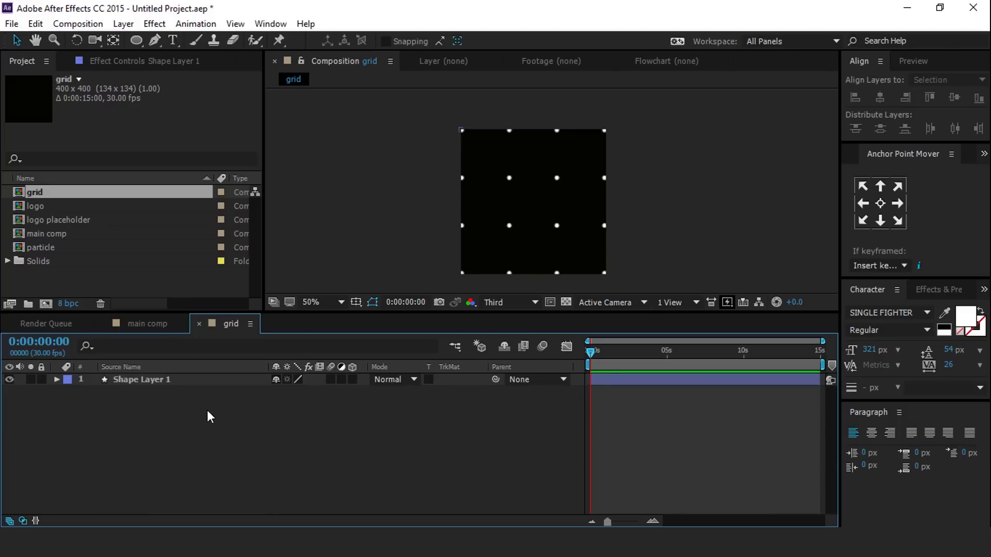
pyautogui.click(199, 323)
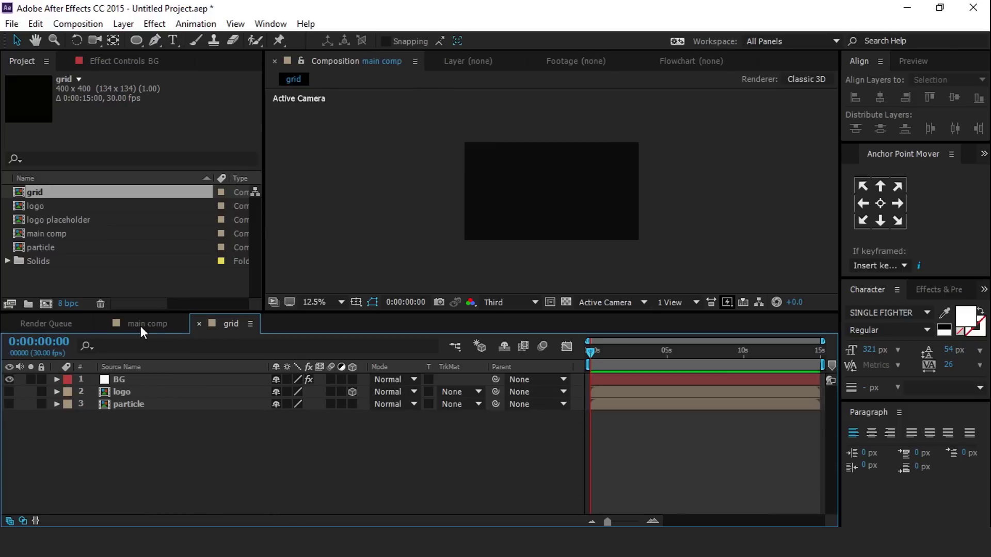
pyautogui.click(34, 194)
pyautogui.moveTo(34, 194); pyautogui.dragTo(138, 376)
pyautogui.click(199, 455)
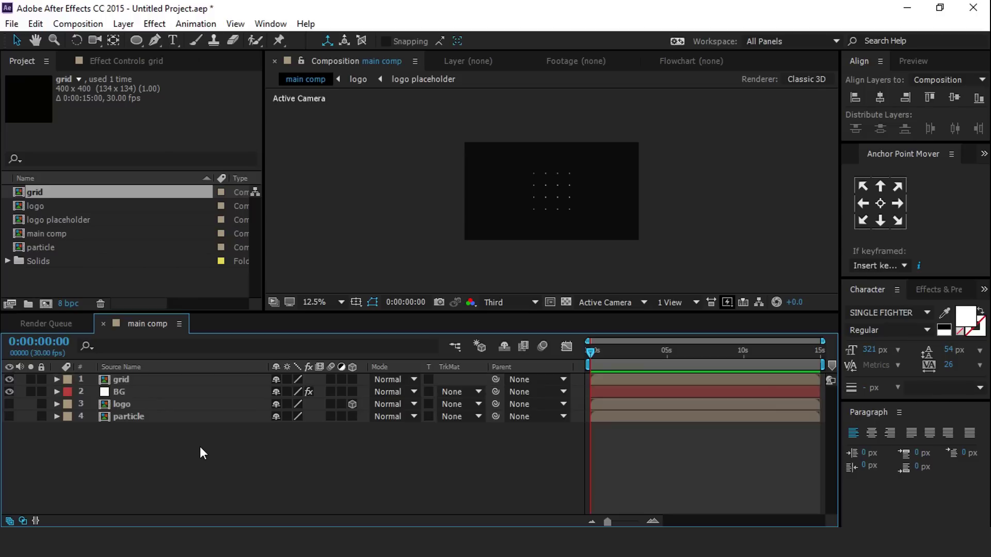
# Apply Motion Tile to the grid layer with output width and output height both set to 3000.
pyautogui.click(147, 382)
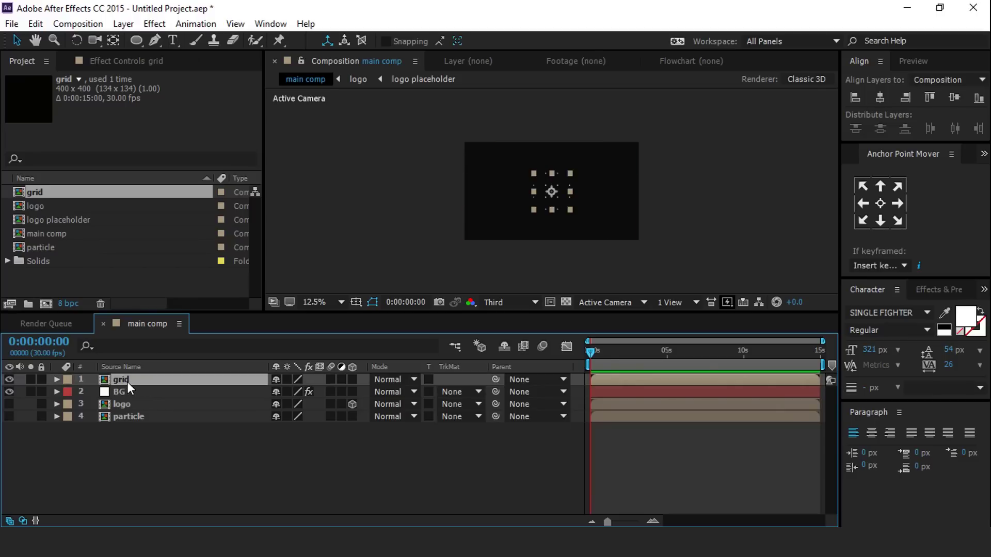
pyautogui.hotkey('ctrl', 'space')
pyautogui.write('moti')
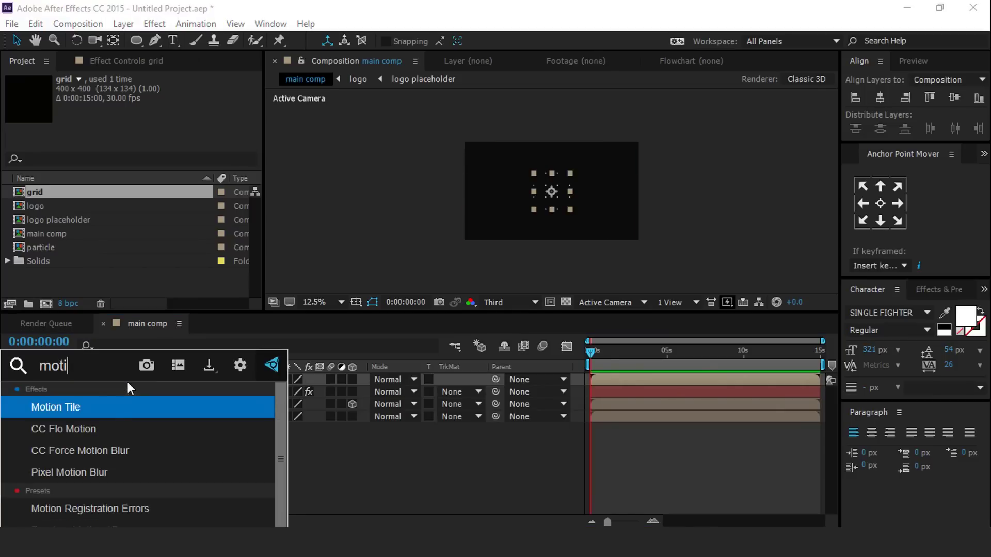
pyautogui.press('Return')
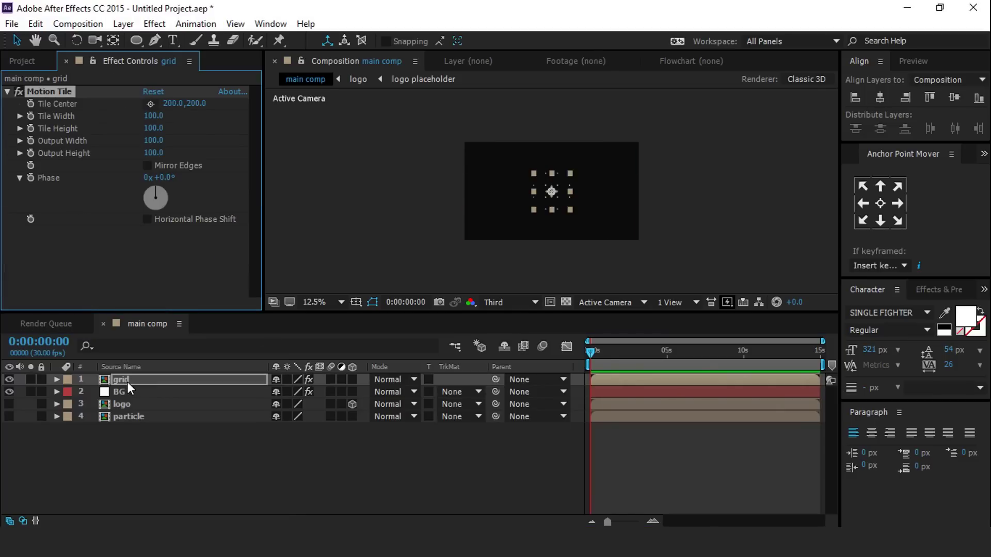
pyautogui.click(154, 137)
pyautogui.write('3000')
pyautogui.press('Tab')
# Make the grid layer 3D and push it far back in depth, working from the top view in a horizontal two-view layout.
pyautogui.click(353, 380)
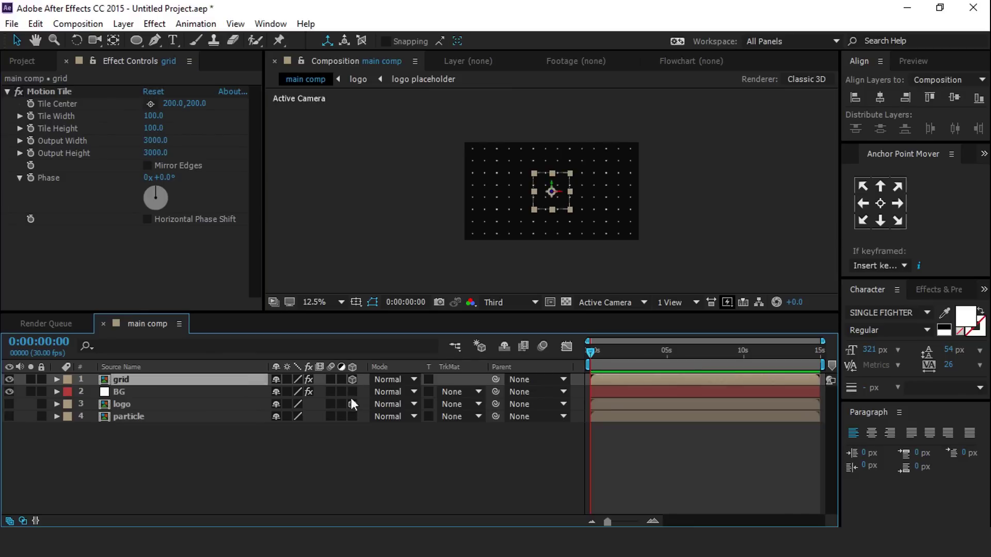
pyautogui.click(321, 470)
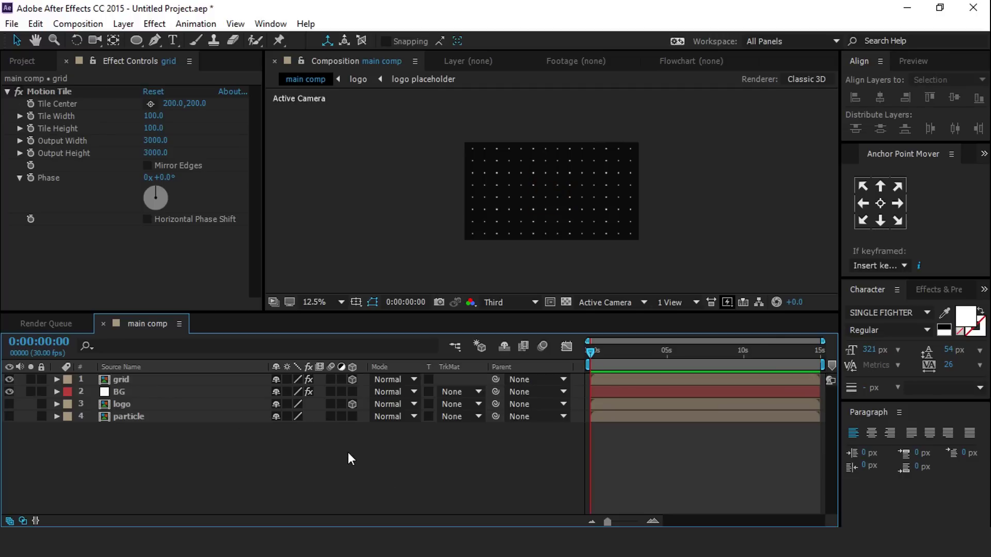
pyautogui.click(692, 304)
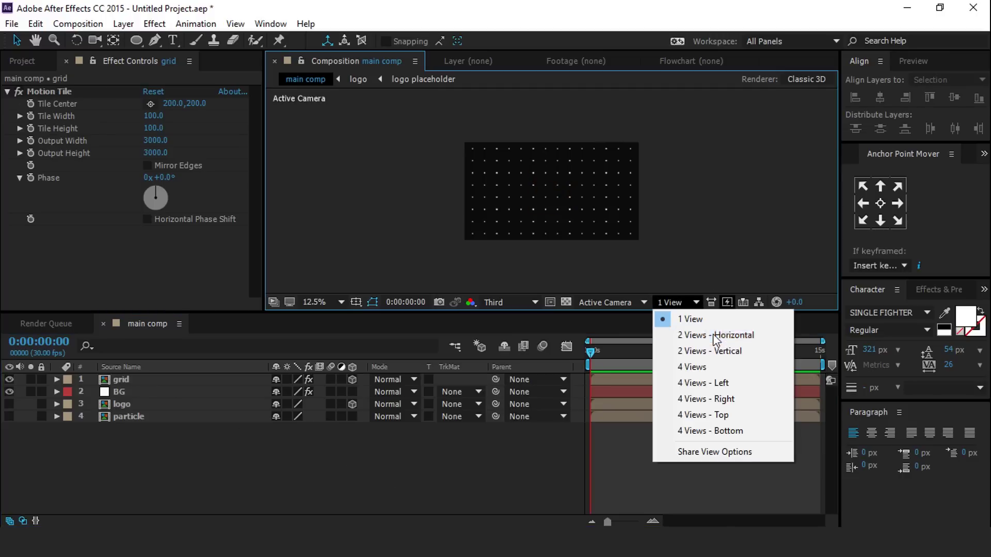
pyautogui.click(714, 334)
pyautogui.click(408, 188)
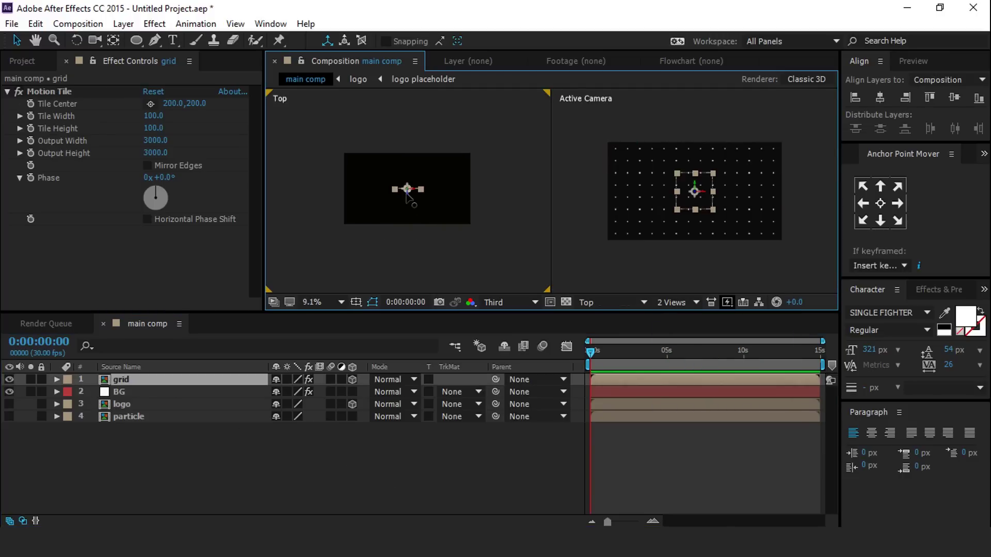
pyautogui.moveTo(408, 189); pyautogui.dragTo(413, 97)
pyautogui.press(',')
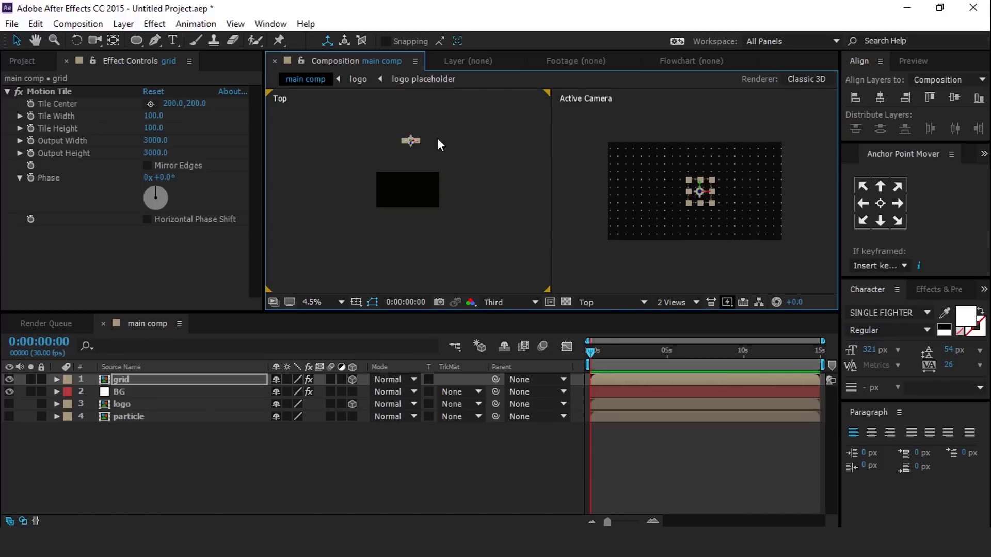
pyautogui.moveTo(411, 147); pyautogui.dragTo(412, 102)
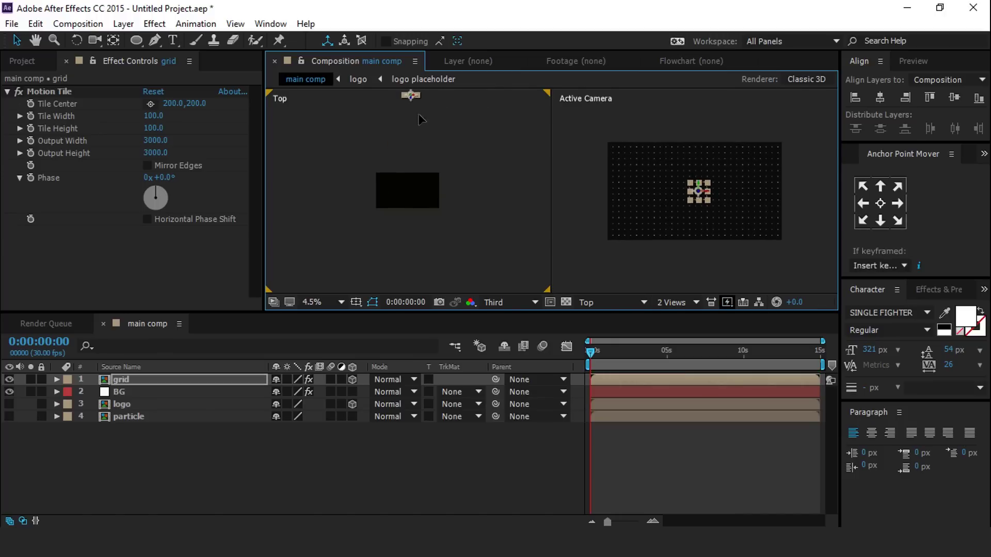
pyautogui.click(687, 456)
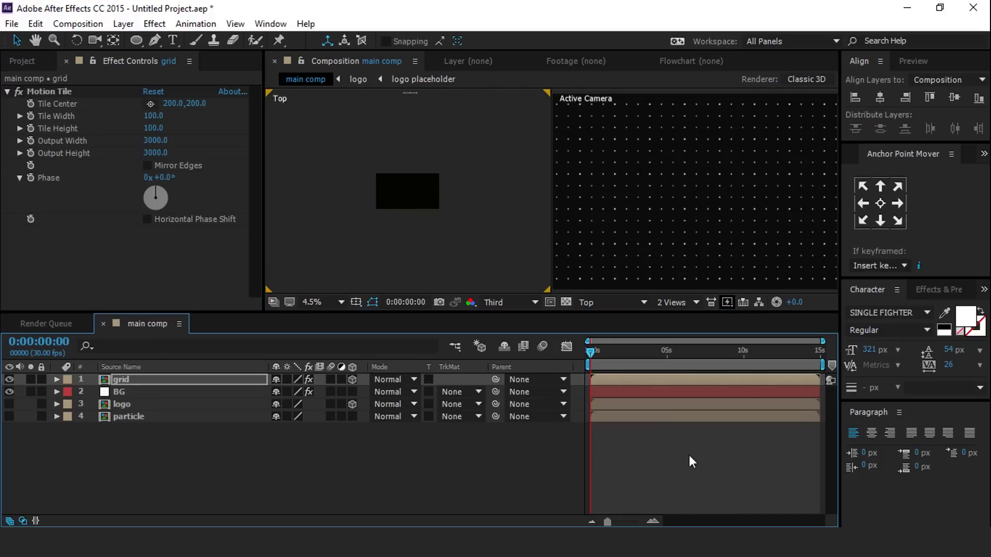
# Set the grid layer's opacity to 40% and return the composition to a single view.
pyautogui.click(138, 381)
pyautogui.press('t')
pyautogui.click(283, 392)
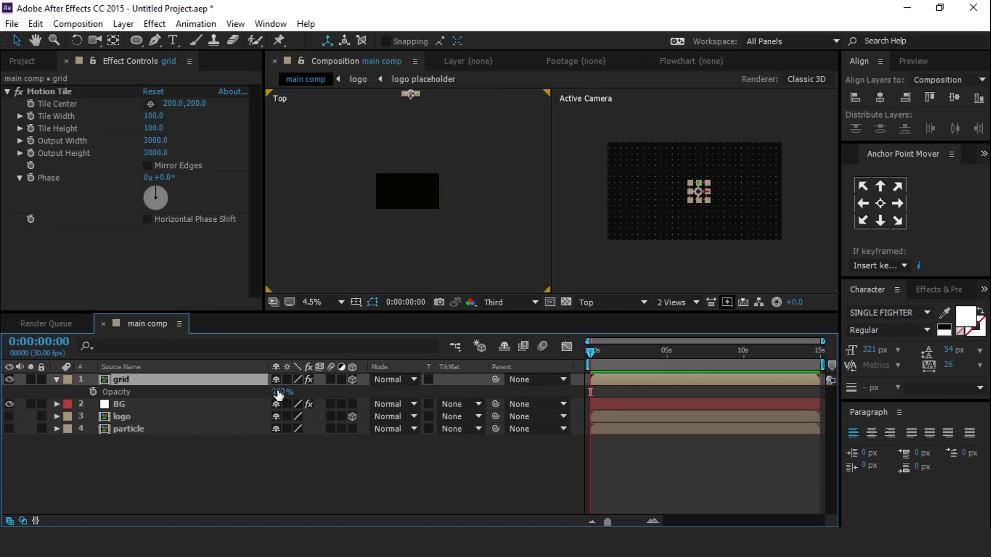
pyautogui.write('40')
pyautogui.press('Return')
pyautogui.click(343, 483)
pyautogui.click(57, 380)
pyautogui.click(677, 302)
pyautogui.click(694, 320)
# Create a white 1920 x 1080 solid named "BG particle" and apply the Particular effect to it.
pyautogui.rightClick(423, 445)
pyautogui.moveTo(496, 307)
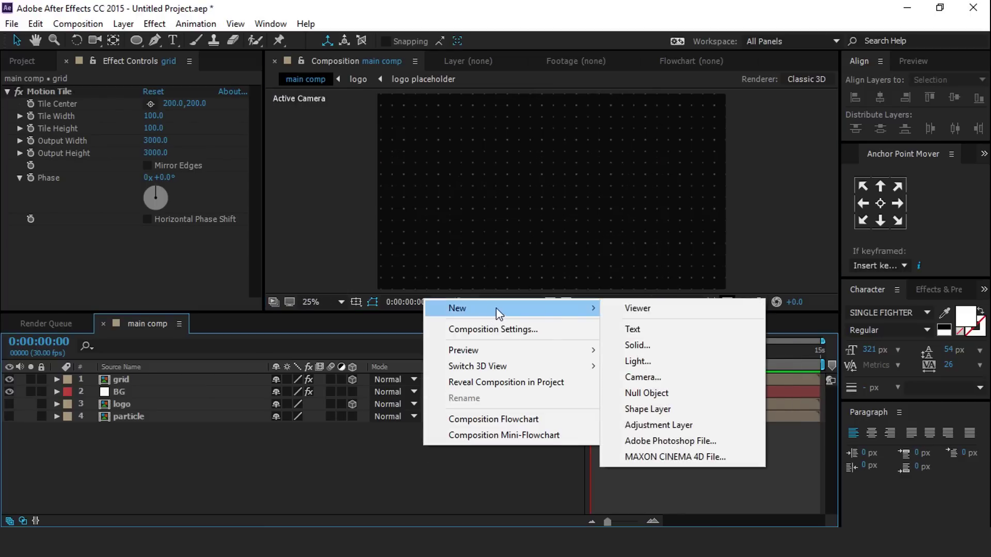
pyautogui.click(645, 347)
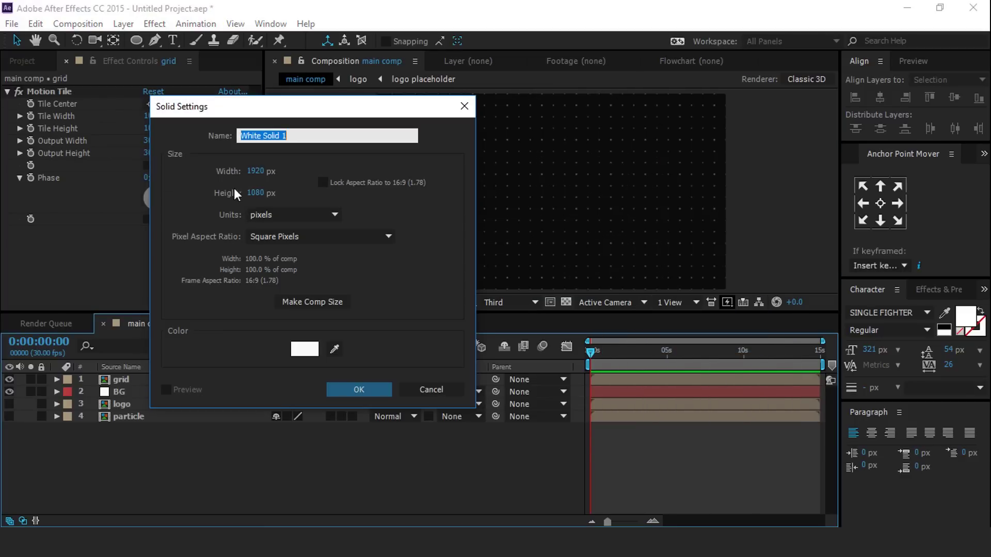
pyautogui.write('BG particle')
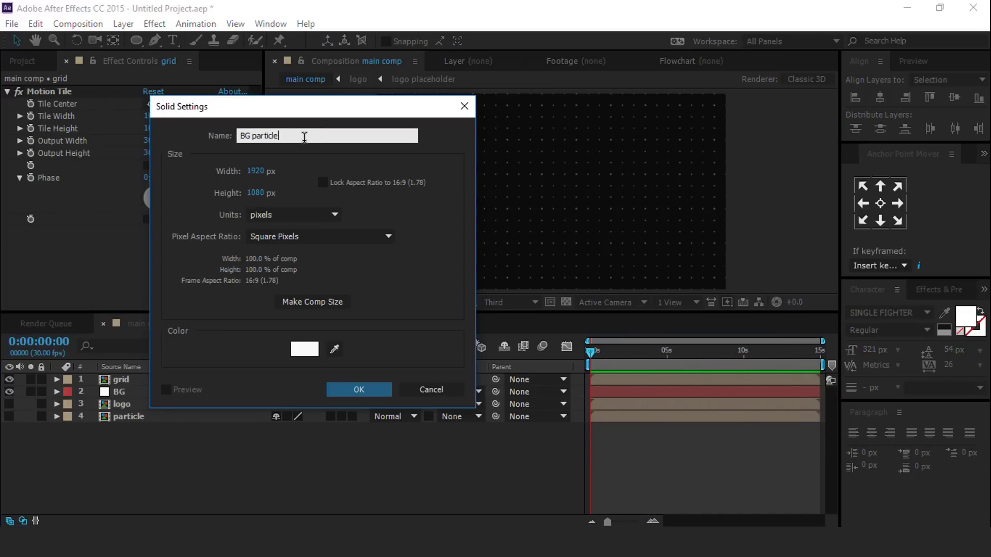
pyautogui.click(368, 390)
pyautogui.hotkey('ctrl', 'space')
pyautogui.write('par')
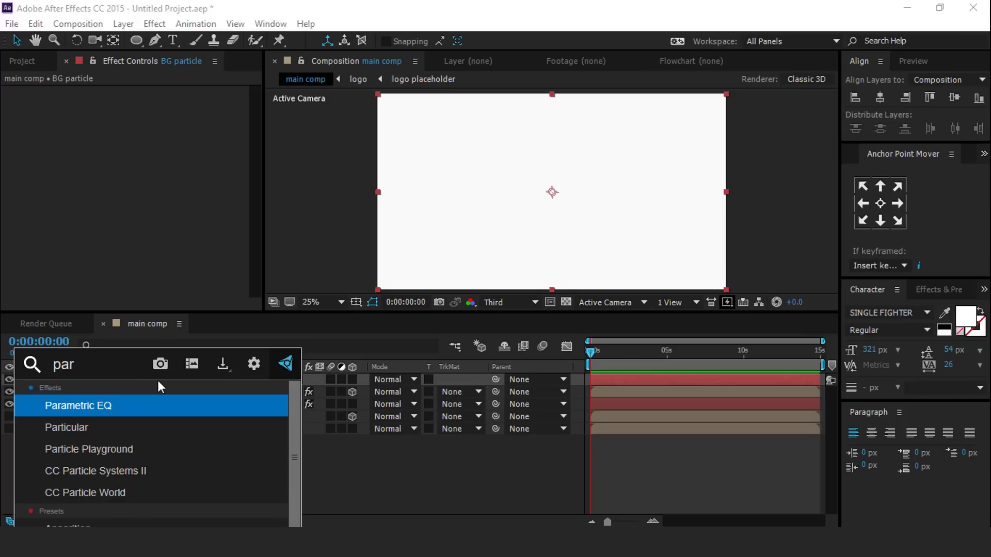
pyautogui.write('t')
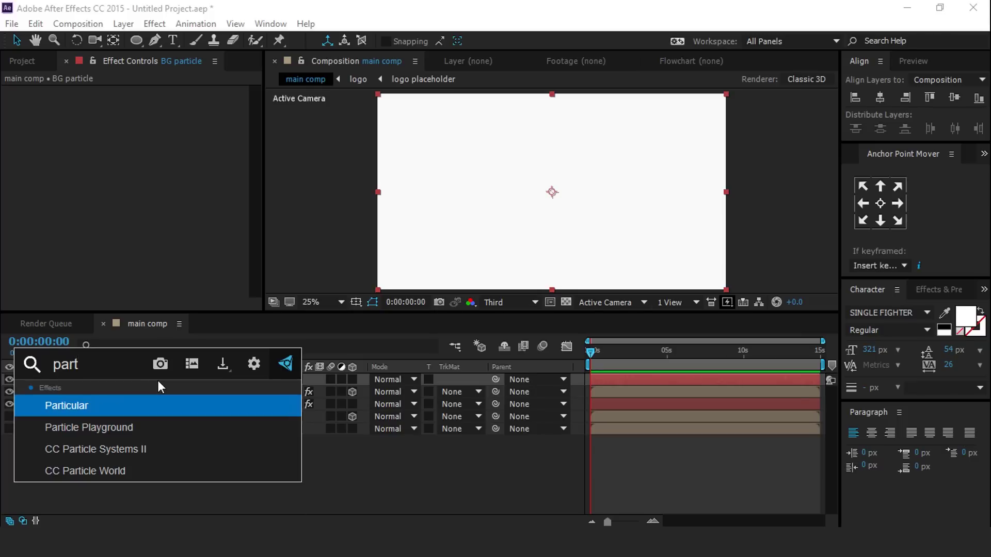
pyautogui.click(83, 407)
# Keyframe the emitter's Particles/sec at 5000 on the first frame of the BG particle layer.
pyautogui.click(530, 353)
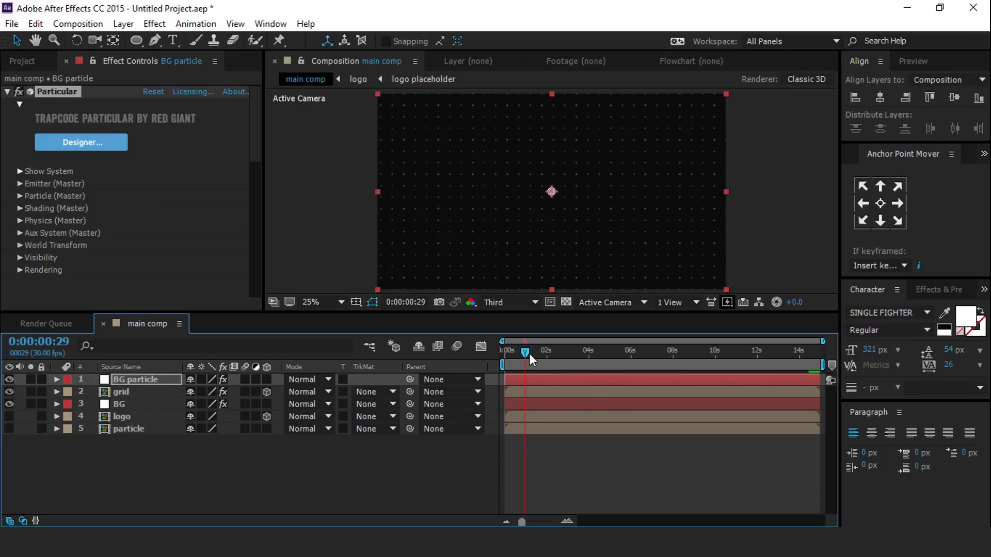
pyautogui.click(17, 182)
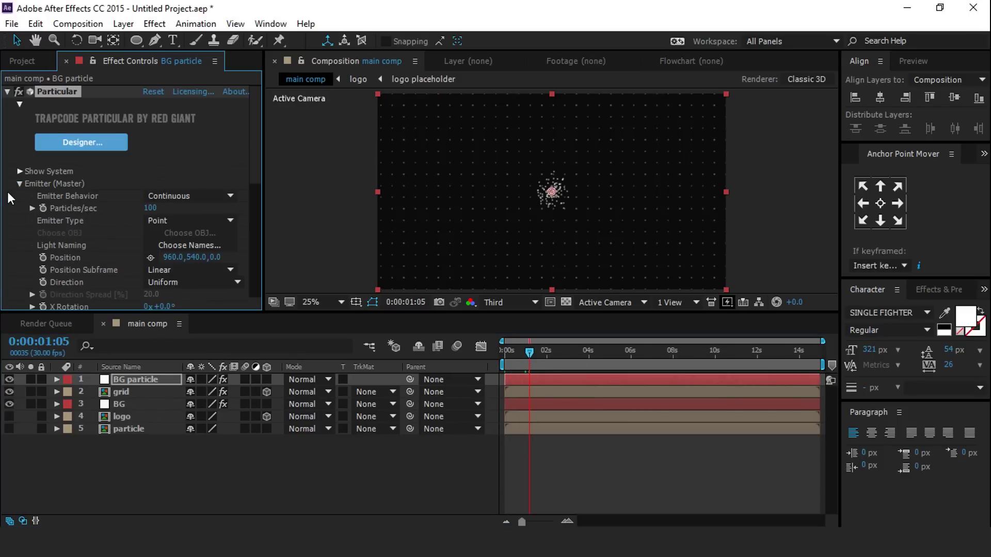
pyautogui.moveTo(532, 353); pyautogui.dragTo(463, 364)
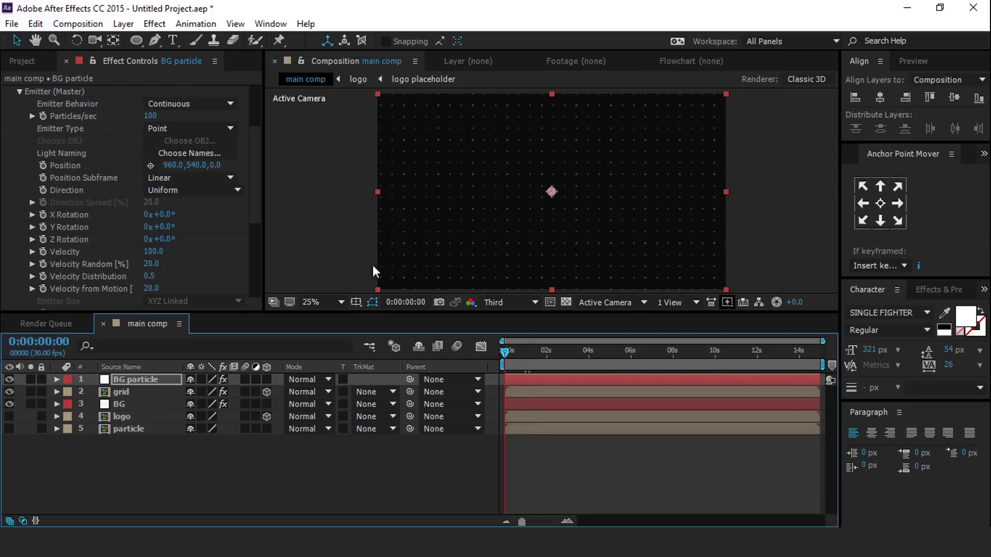
pyautogui.click(155, 117)
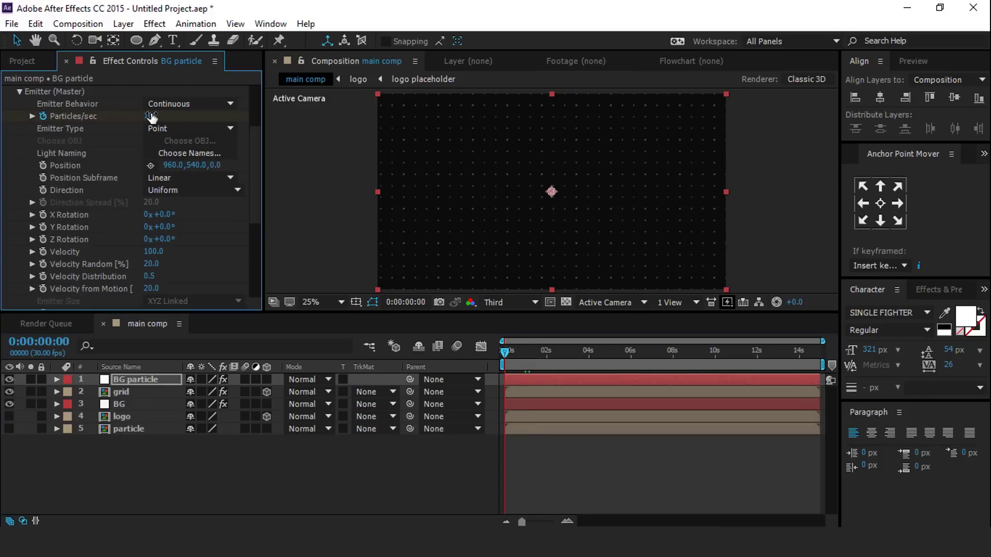
pyautogui.write('50')
# Keyframe Particles/sec at 0 on frame 3 so emission stops after the initial burst.
pyautogui.click(570, 521)
pyautogui.click(574, 514)
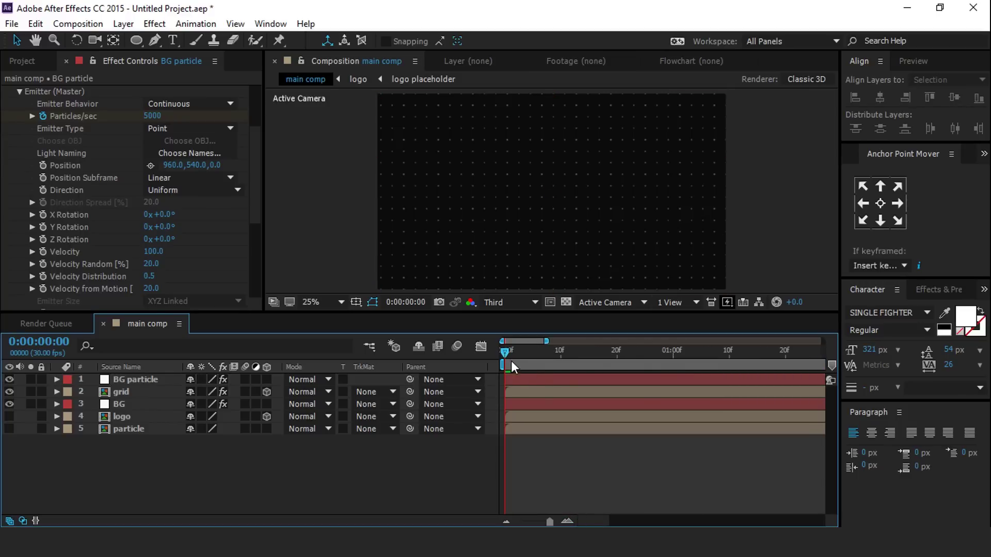
pyautogui.moveTo(507, 351); pyautogui.dragTo(521, 352)
pyautogui.click(152, 116)
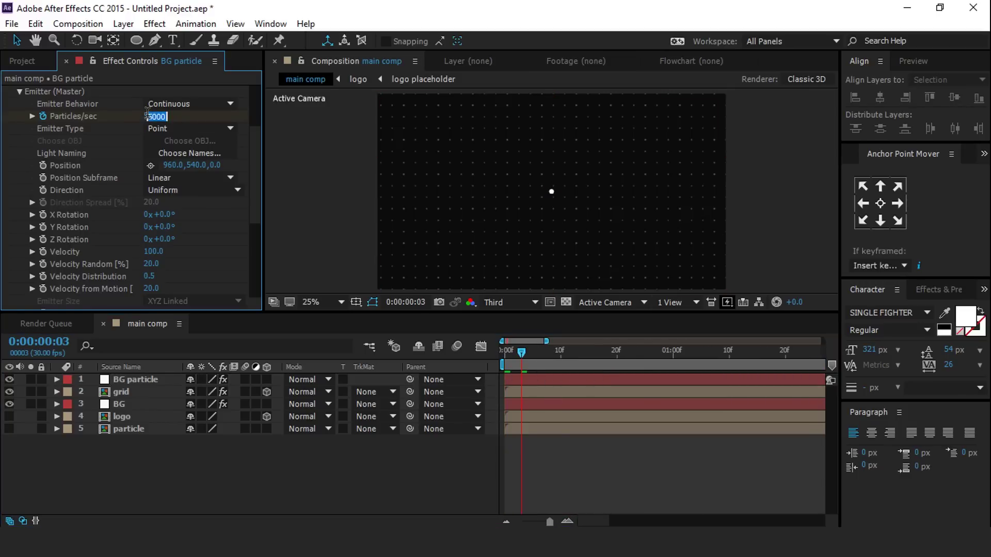
pyautogui.write('50')
pyautogui.press('Return')
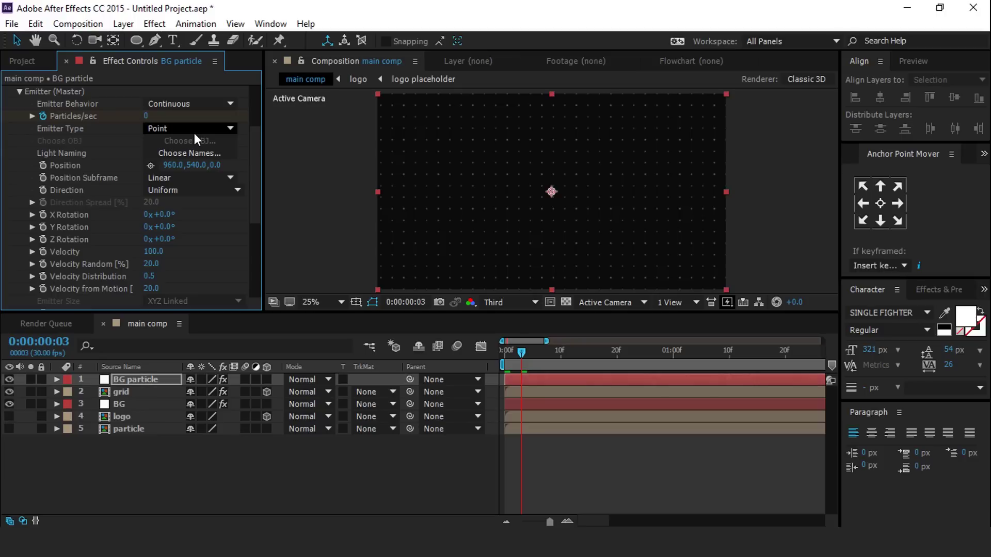
# Change the emitter type from a point to a box and set Emitter Size to XYZ Individual.
pyautogui.click(230, 129)
pyautogui.click(187, 161)
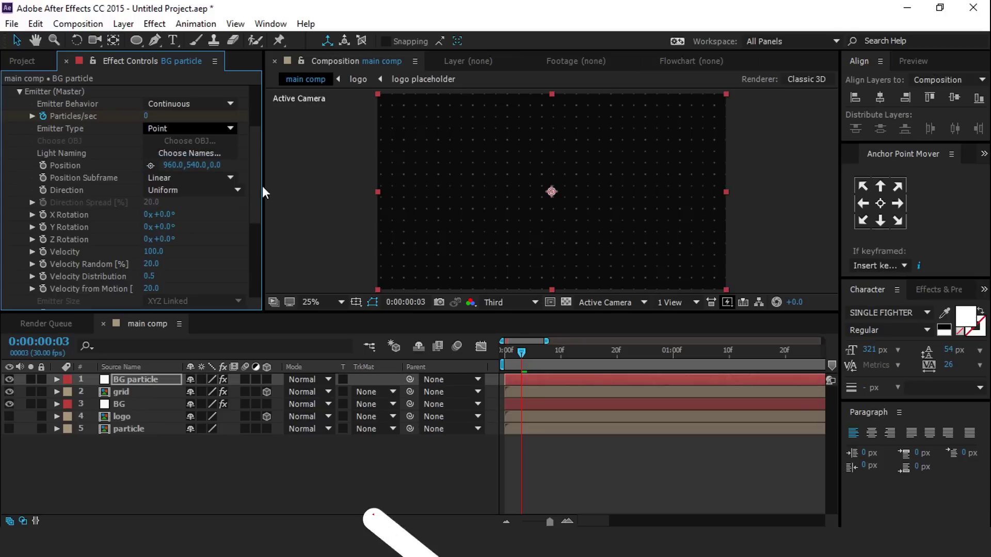
pyautogui.scroll(-4, 258, 197)
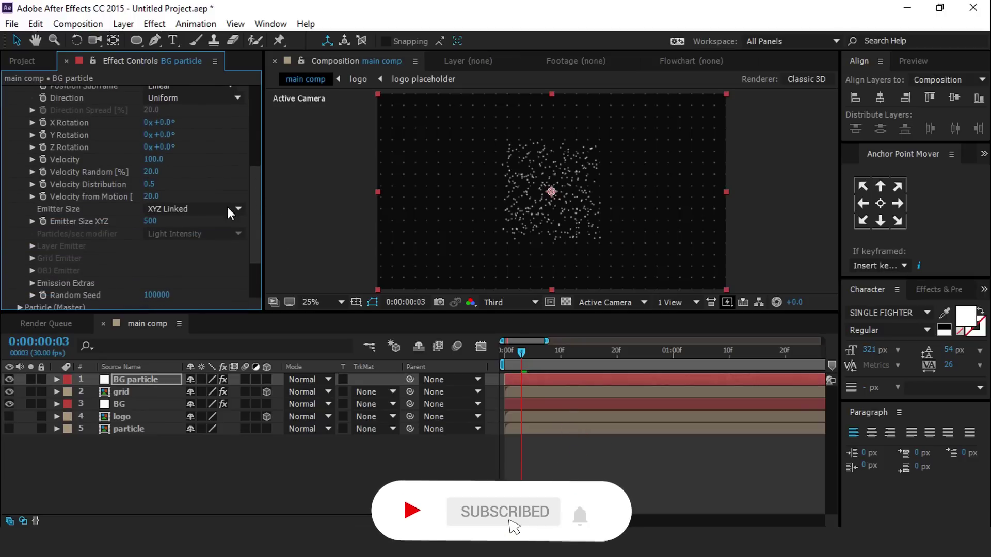
pyautogui.click(219, 206)
pyautogui.click(197, 239)
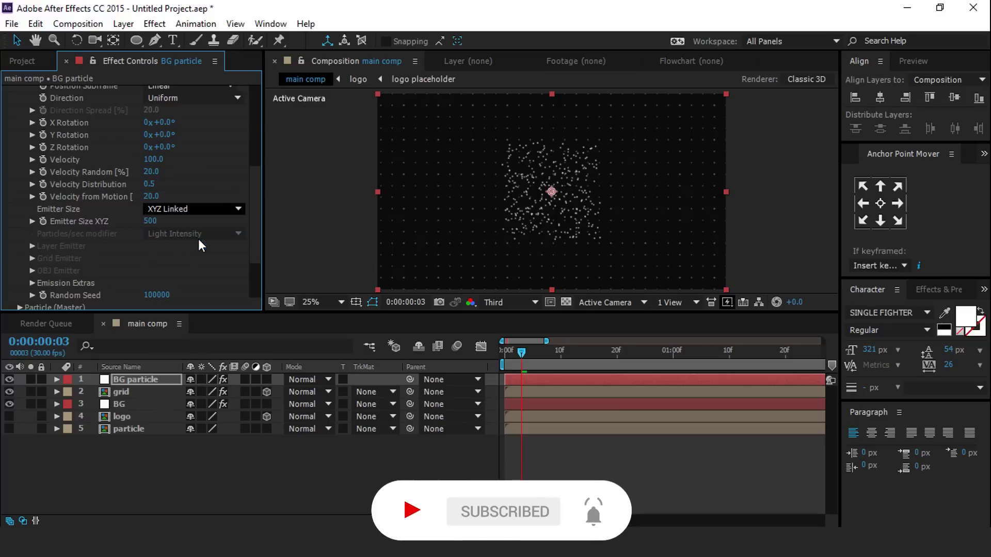
# Set the emitter's Velocity and Velocity Random both to 0.
pyautogui.scroll(1, 255, 209)
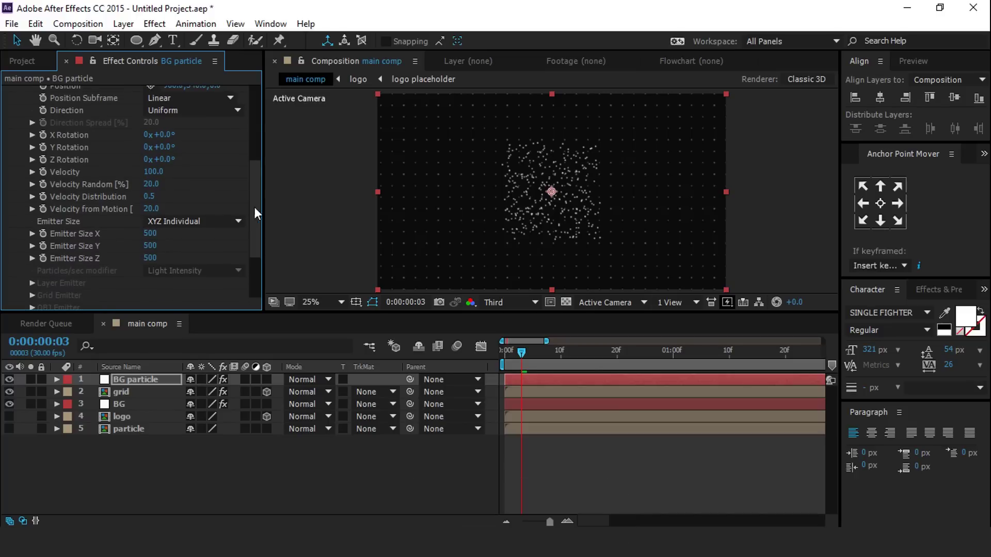
pyautogui.click(153, 171)
pyautogui.write('0')
pyautogui.click(149, 186)
pyautogui.write('0')
pyautogui.press('Return')
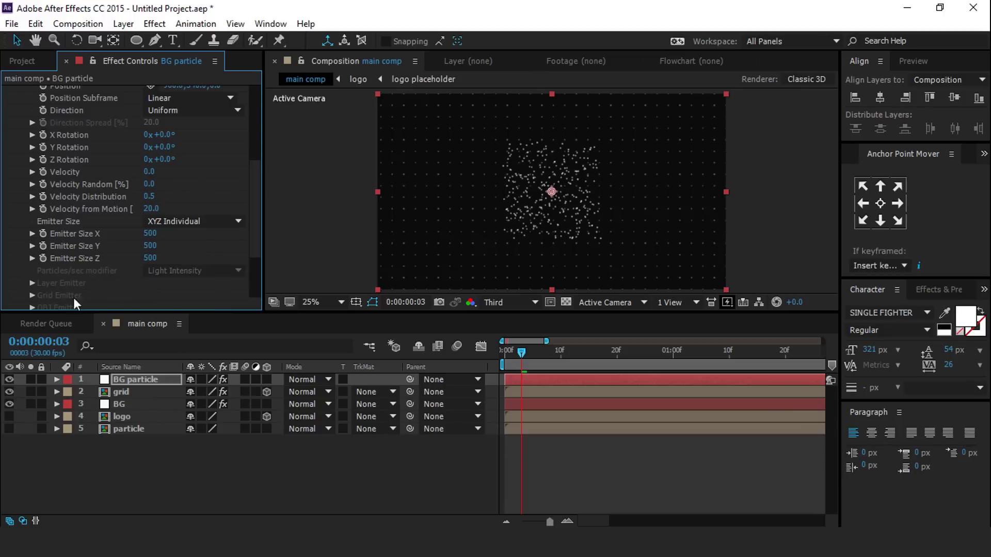
# Set the emitter size to 6000 in X, 3000 in Y and 7000 in Z.
pyautogui.click(150, 234)
pyautogui.write('6')
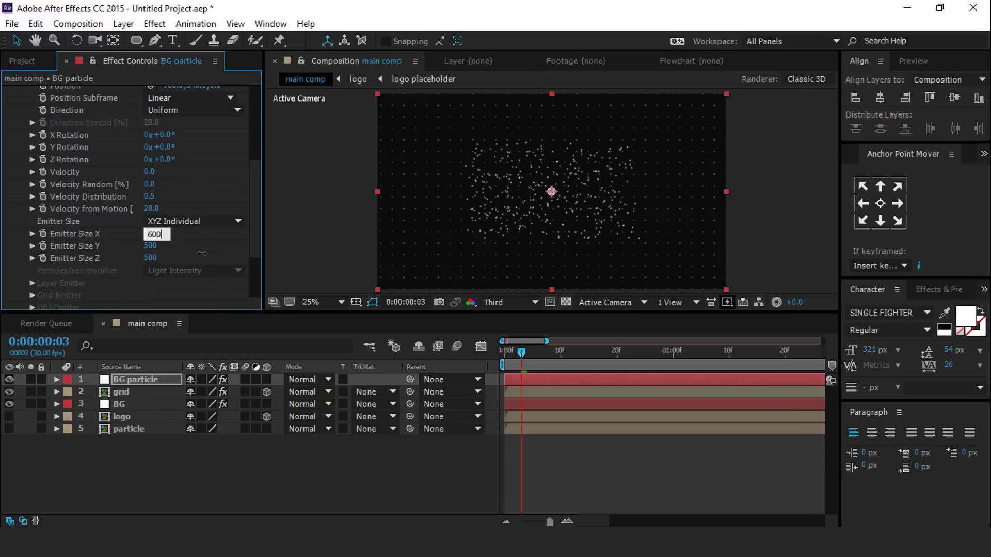
pyautogui.press('Return')
pyautogui.click(150, 246)
pyautogui.write('3000')
pyautogui.press('Return')
pyautogui.click(150, 258)
pyautogui.write('7000')
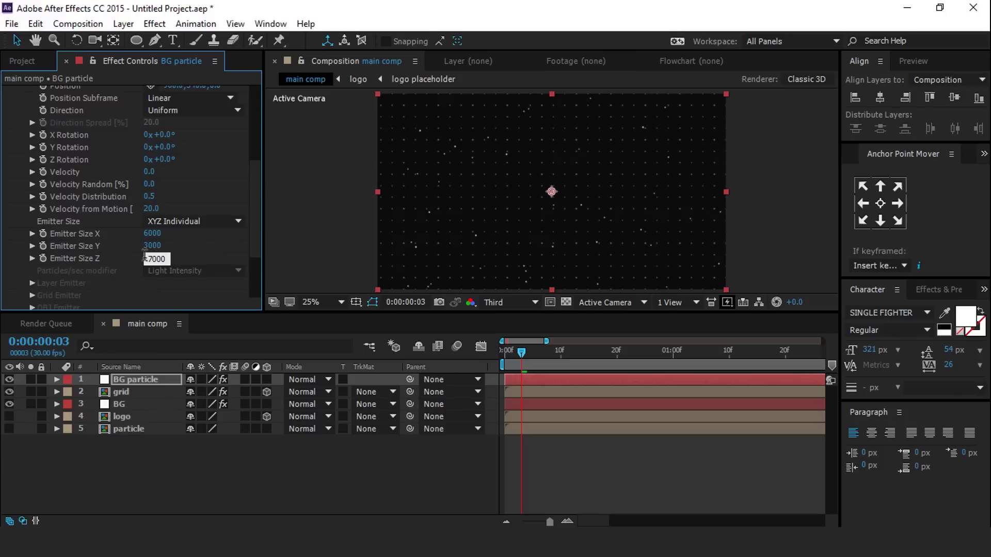
pyautogui.press('Return')
# Set the particle life to 15 seconds in Particular's particle settings.
pyautogui.scroll(-4, 224, 191)
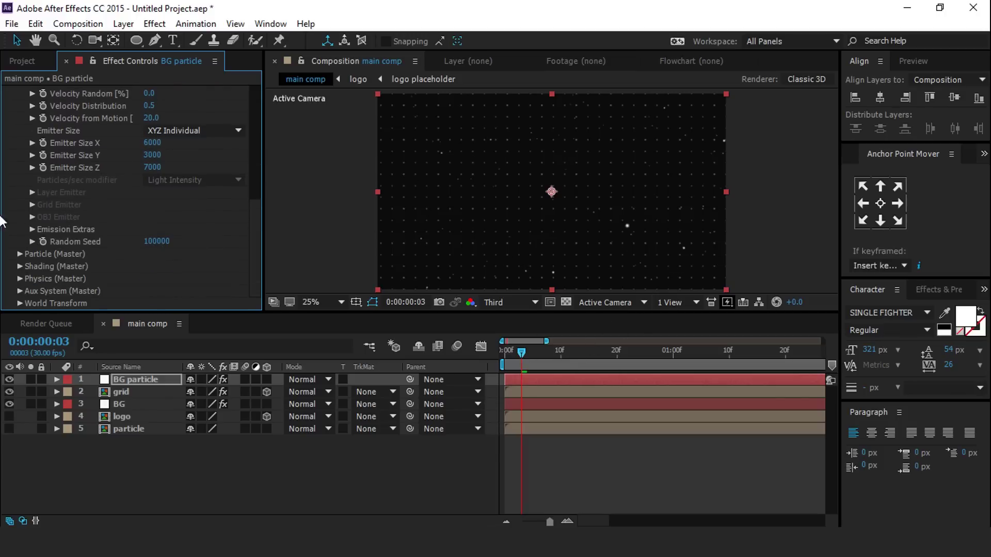
pyautogui.click(19, 254)
pyautogui.scroll(-7, 163, 187)
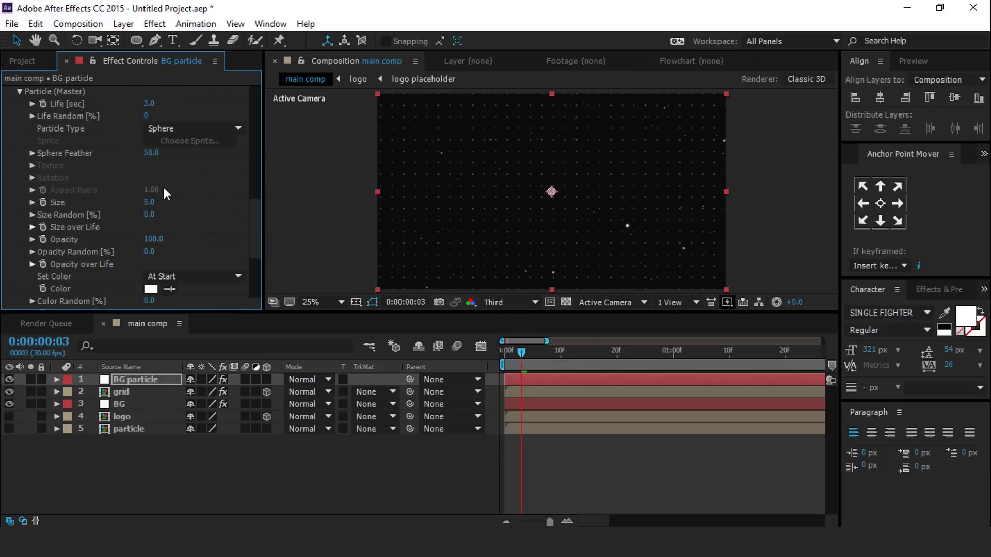
pyautogui.click(149, 104)
pyautogui.write('15')
# Change the particle type to Sprite Fill and use the particle layer as its texture.
pyautogui.click(233, 126)
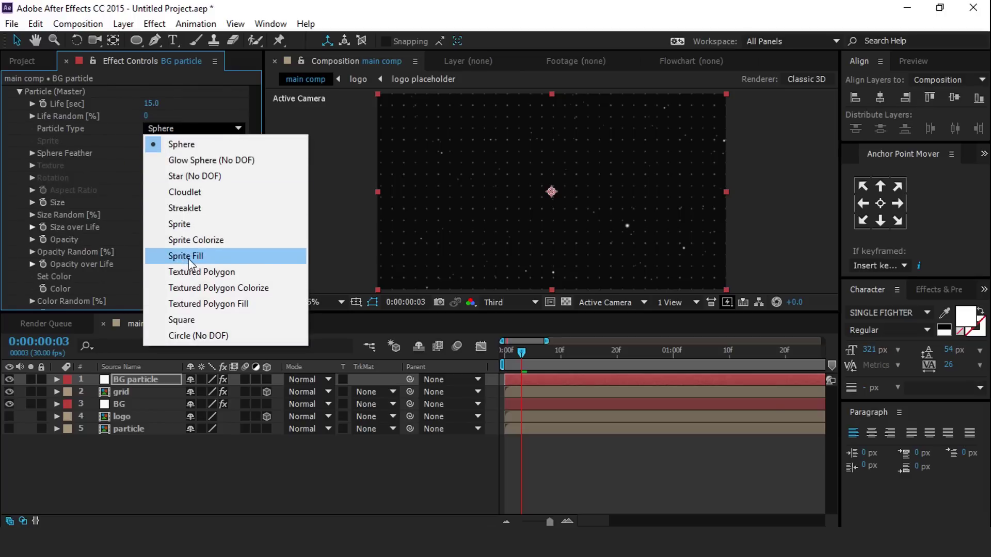
pyautogui.click(186, 257)
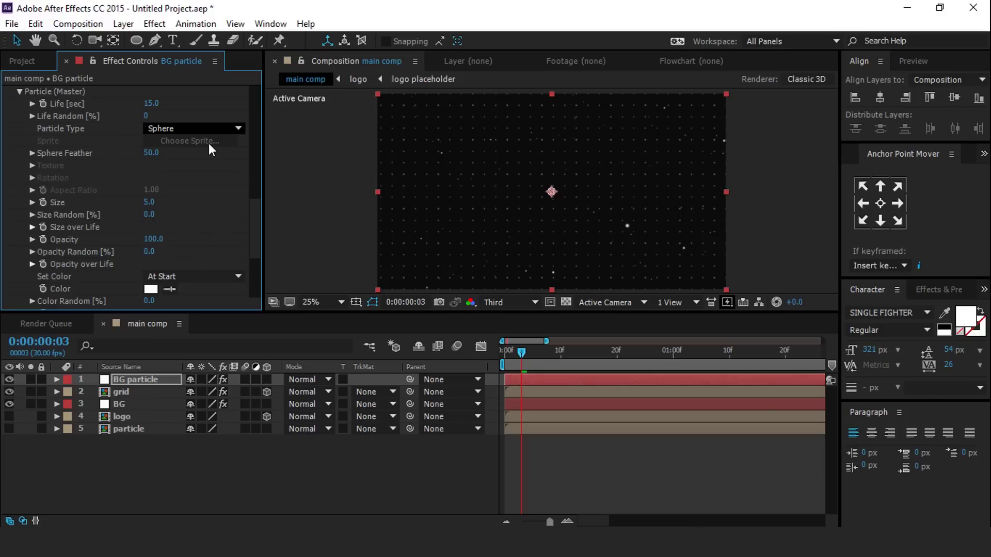
pyautogui.click(32, 165)
pyautogui.click(211, 177)
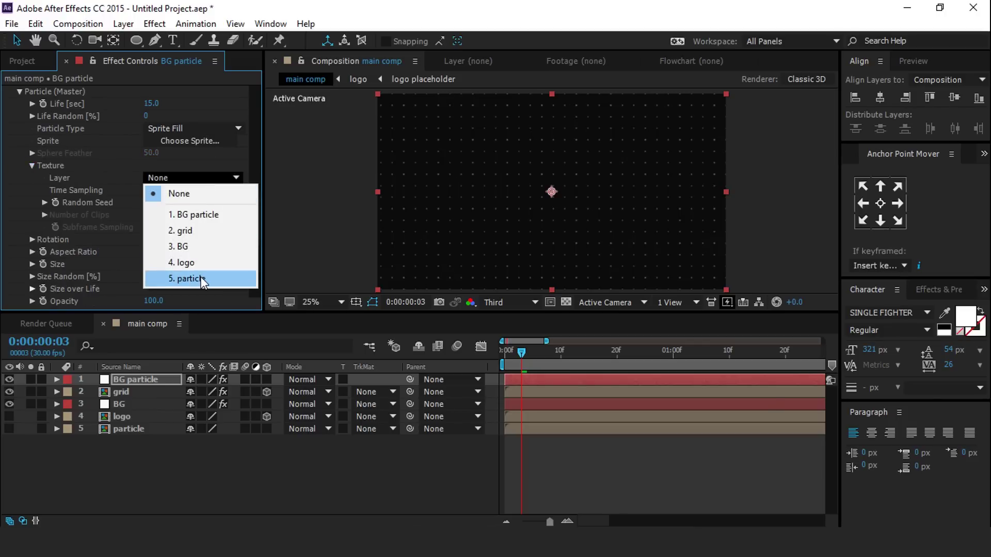
pyautogui.click(200, 277)
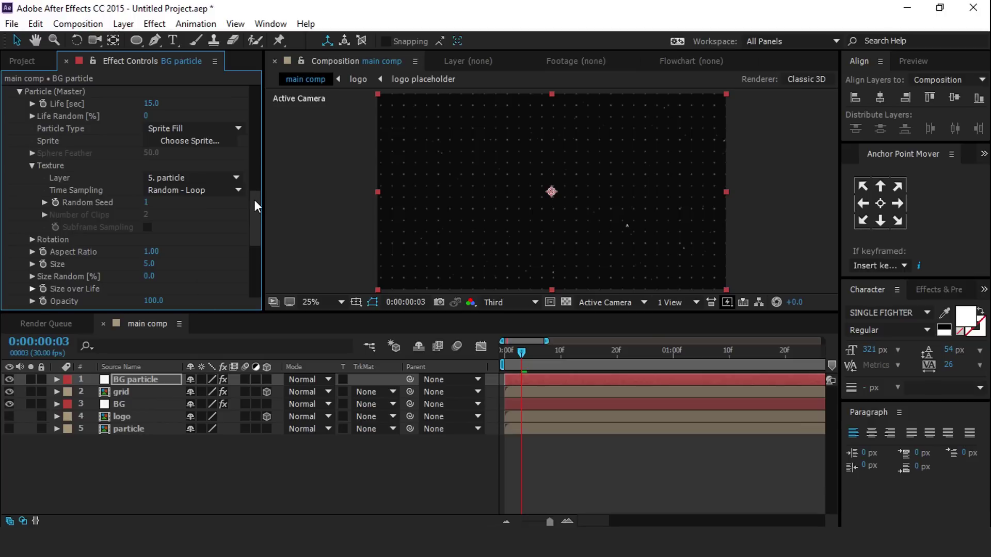
# Set the particle size to 20, advance to frame 5 and bring the particle color and blend settings into view.
pyautogui.scroll(-3, 257, 206)
pyautogui.click(150, 218)
pyautogui.write('20')
pyautogui.press('Return')
pyautogui.press('pagedown')
pyautogui.press('pagedown')
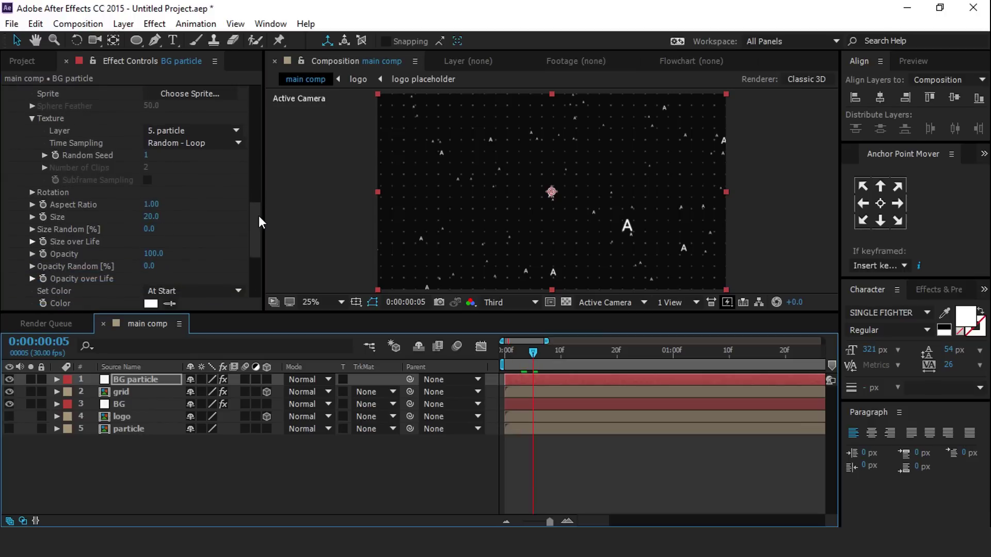
pyautogui.moveTo(258, 230); pyautogui.dragTo(259, 255)
pyautogui.scroll(-3, 259, 256)
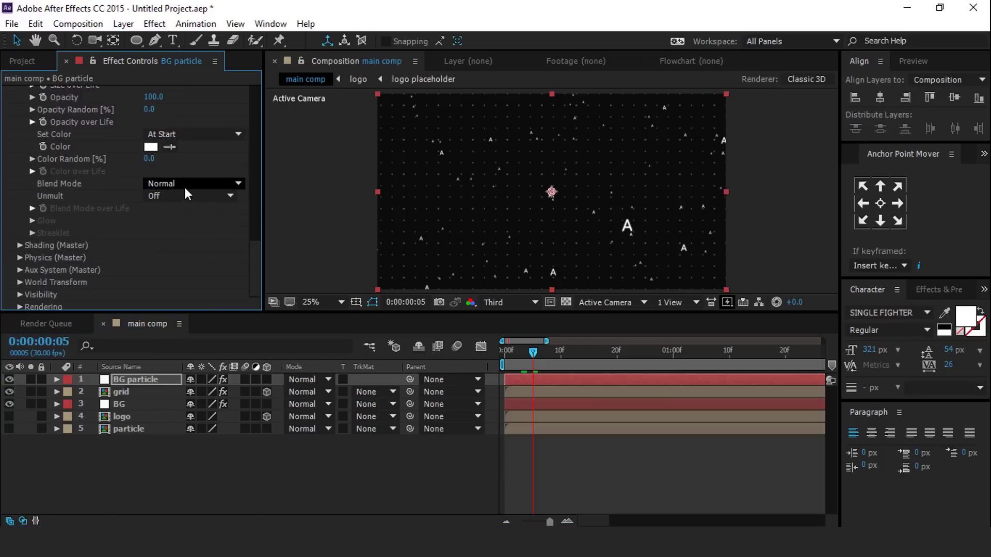
# Set the blend mode of the BG particle layer's particles to Add.
pyautogui.click(237, 184)
pyautogui.click(175, 214)
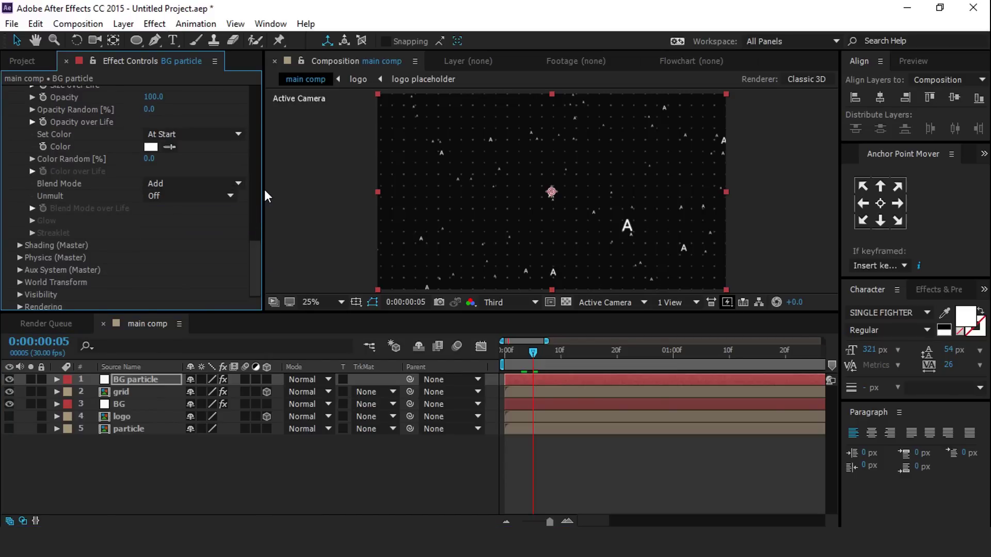
# Duplicate the BG particle layer and rename the copy "logo particle".
pyautogui.click(144, 379)
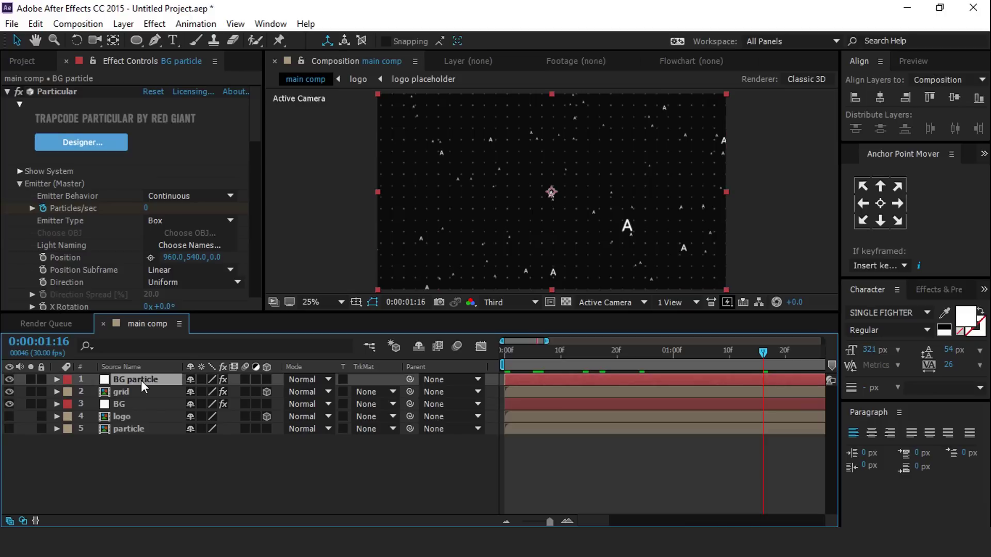
pyautogui.hotkey('ctrl', 'd')
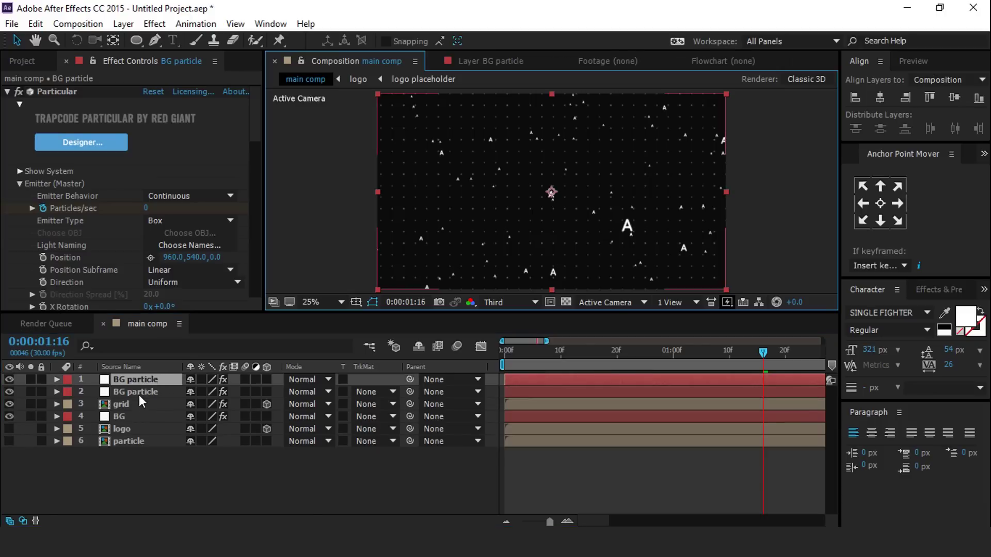
pyautogui.click(144, 377)
pyautogui.press('Return')
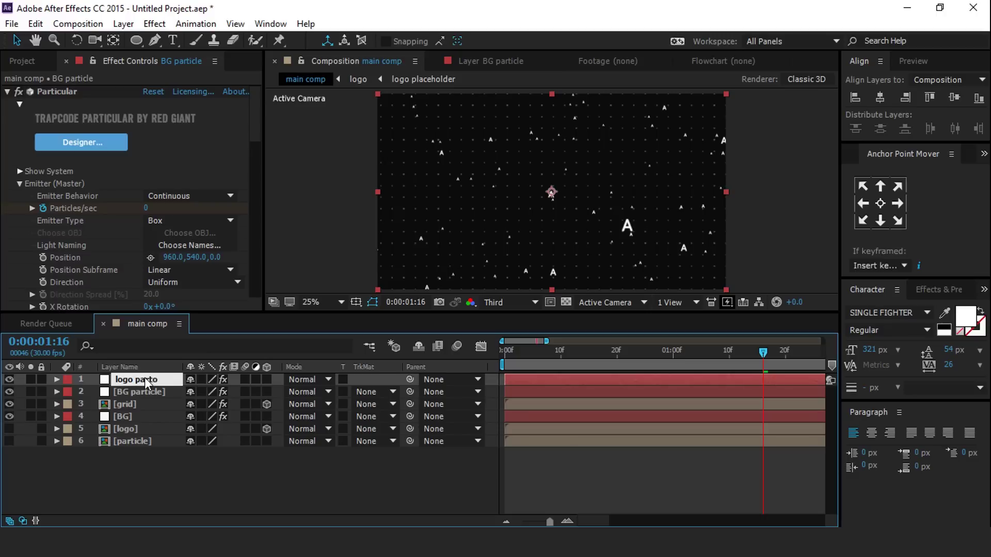
pyautogui.write('logo particle')
pyautogui.press('Return')
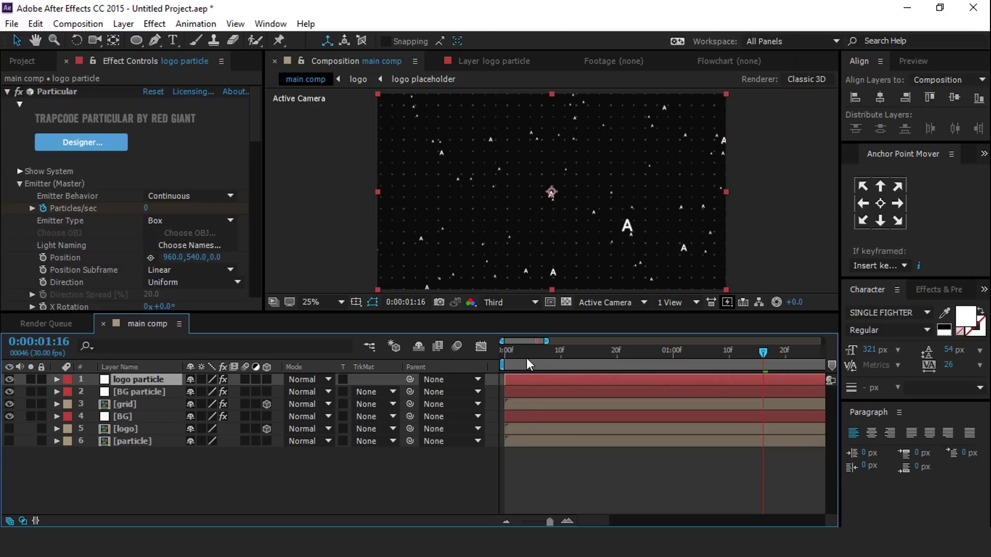
# Go to the first frame and delete the Particles/sec keyframes on the logo particle layer.
pyautogui.press('u')
pyautogui.click(500, 355)
pyautogui.moveTo(545, 399); pyautogui.dragTo(497, 407)
pyautogui.press('Delete')
# Change the logo particle emitter type to Layer and choose the logo layer as its layer emitter.
pyautogui.moveTo(255, 118); pyautogui.dragTo(255, 120)
pyautogui.scroll(-1, 255, 125)
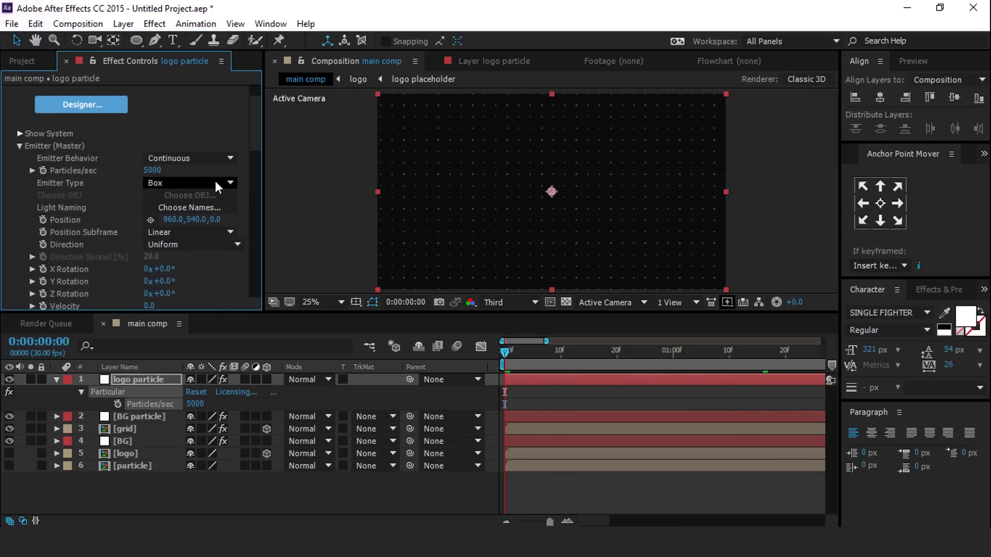
pyautogui.click(230, 183)
pyautogui.click(190, 280)
pyautogui.moveTo(259, 136); pyautogui.dragTo(123, 184)
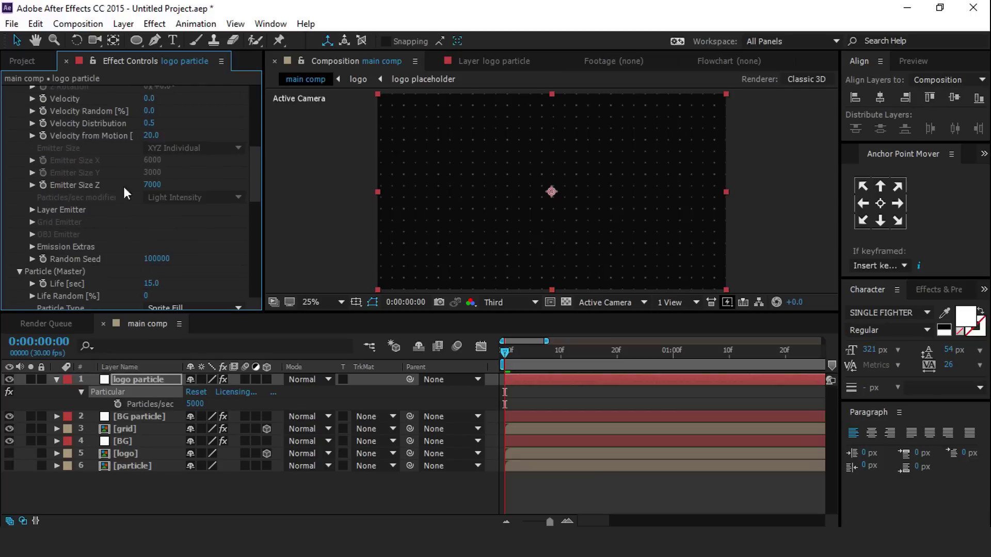
pyautogui.click(30, 210)
pyautogui.click(231, 221)
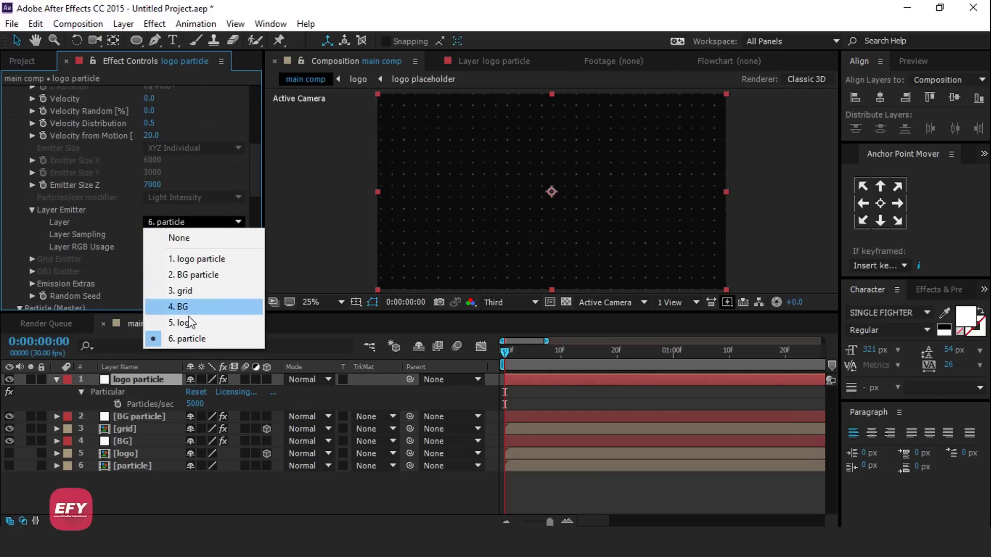
pyautogui.click(198, 326)
# Set the logo particle emitter's Particles/sec to 10000.
pyautogui.moveTo(255, 154); pyautogui.dragTo(227, 138)
pyautogui.click(150, 169)
pyautogui.write('10000')
pyautogui.press('Return')
# Keyframe the logo particle's Emitter Size Z from 7000 at the first frame to 50 at 0:00:03:02.
pyautogui.moveTo(256, 123); pyautogui.dragTo(259, 182)
pyautogui.click(43, 154)
pyautogui.press('-')
pyautogui.moveTo(502, 351); pyautogui.dragTo(691, 357)
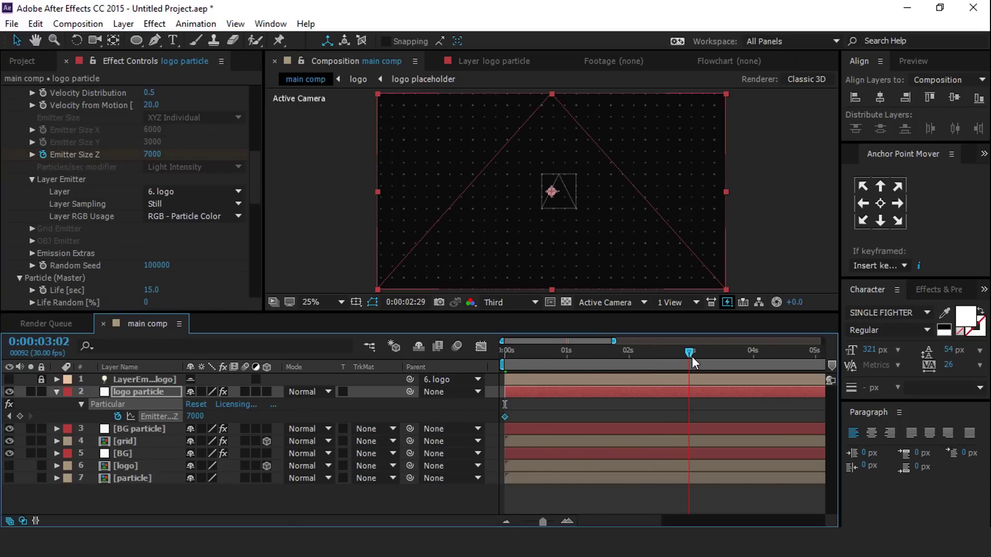
pyautogui.click(152, 154)
pyautogui.write('50')
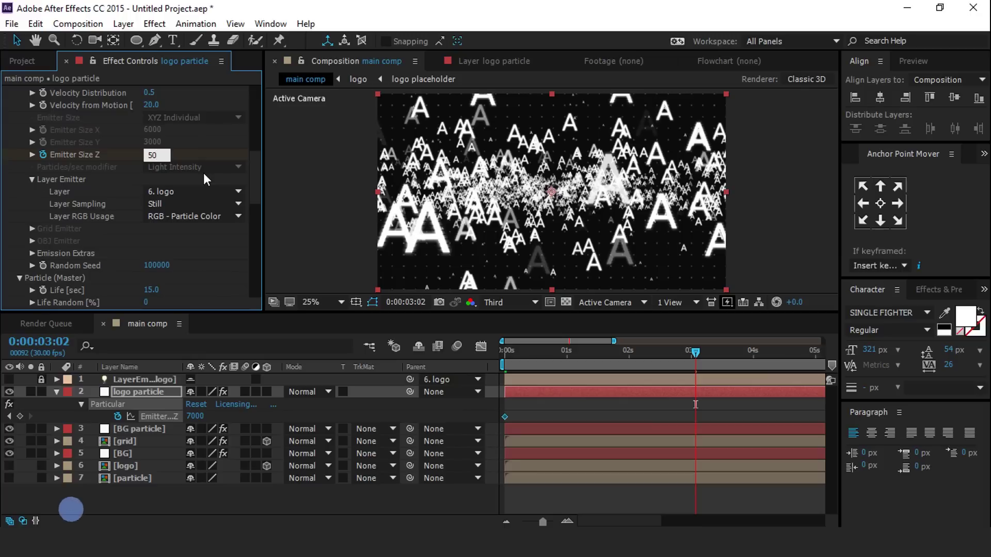
pyautogui.press('Return')
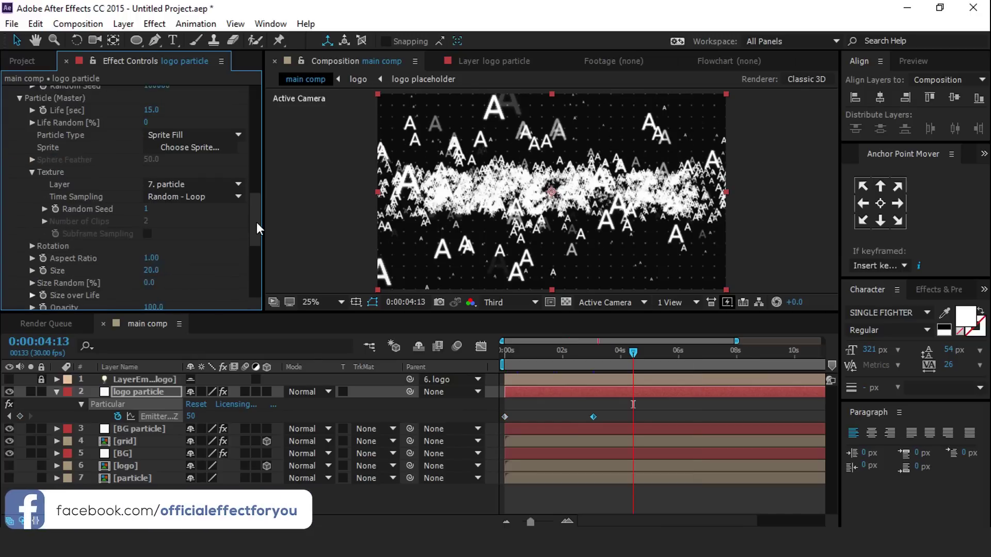
# Set the logo particles' size to 15 and life to 3 seconds, and check the result at 0:00:05:23.
pyautogui.scroll(-3, 134, 229)
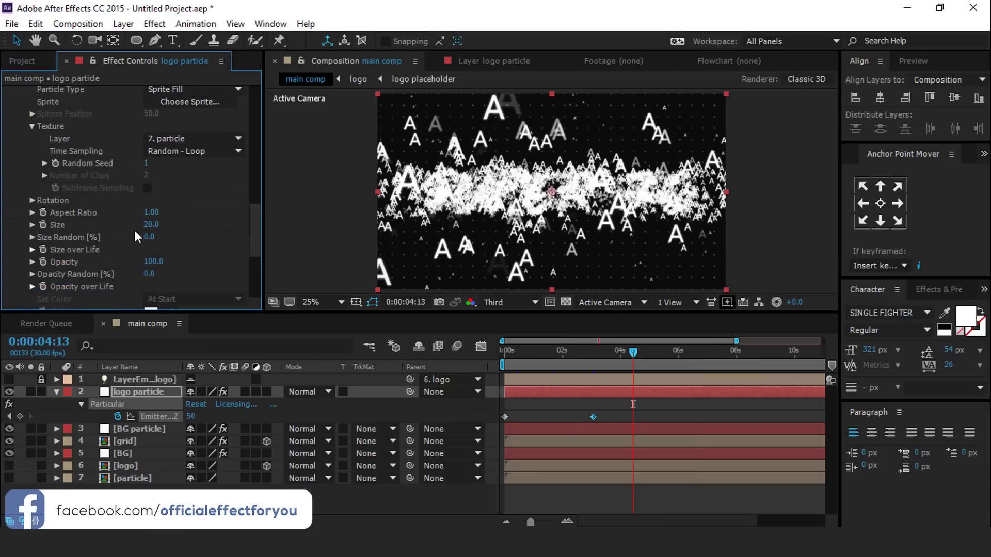
pyautogui.click(150, 224)
pyautogui.write('15')
pyautogui.press('Return')
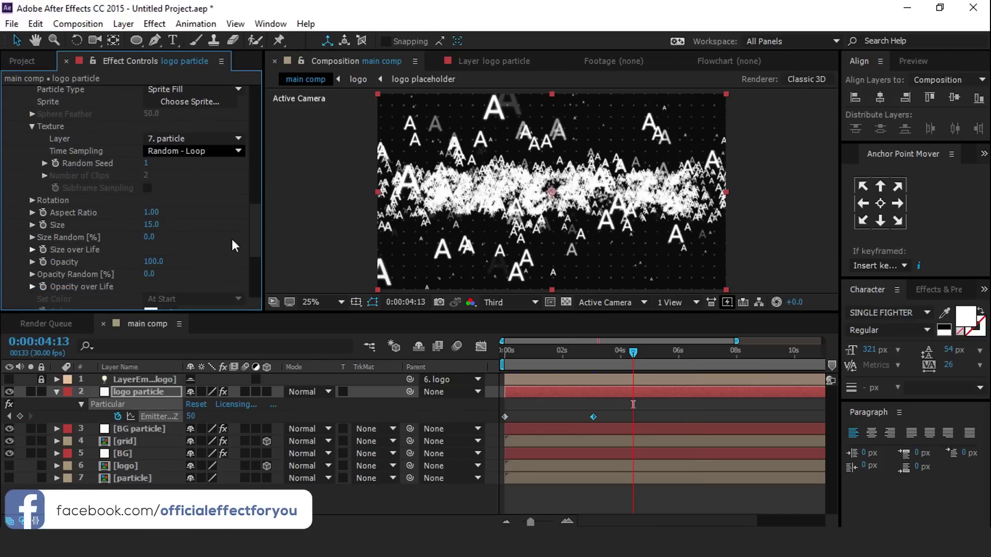
pyautogui.scroll(3, 253, 225)
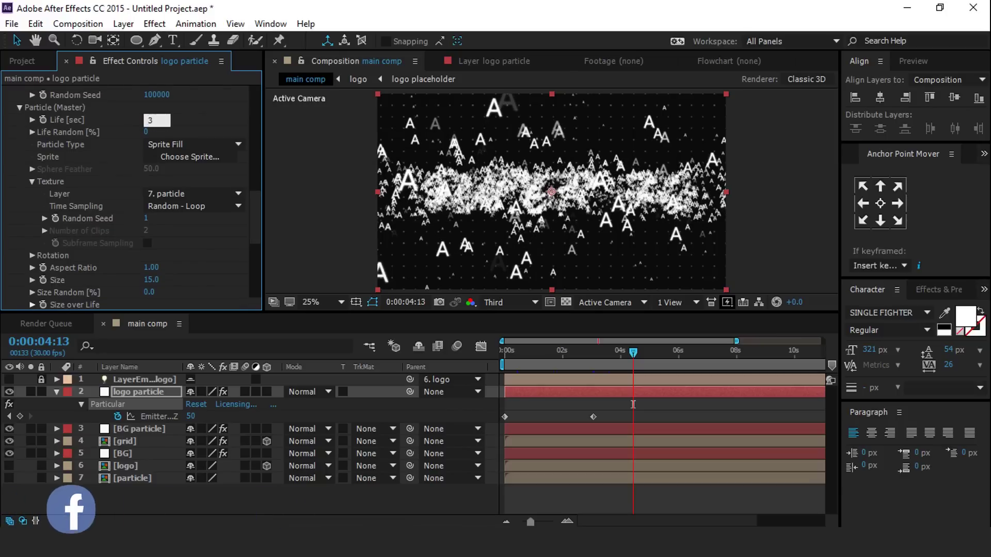
pyautogui.moveTo(632, 351); pyautogui.dragTo(668, 347)
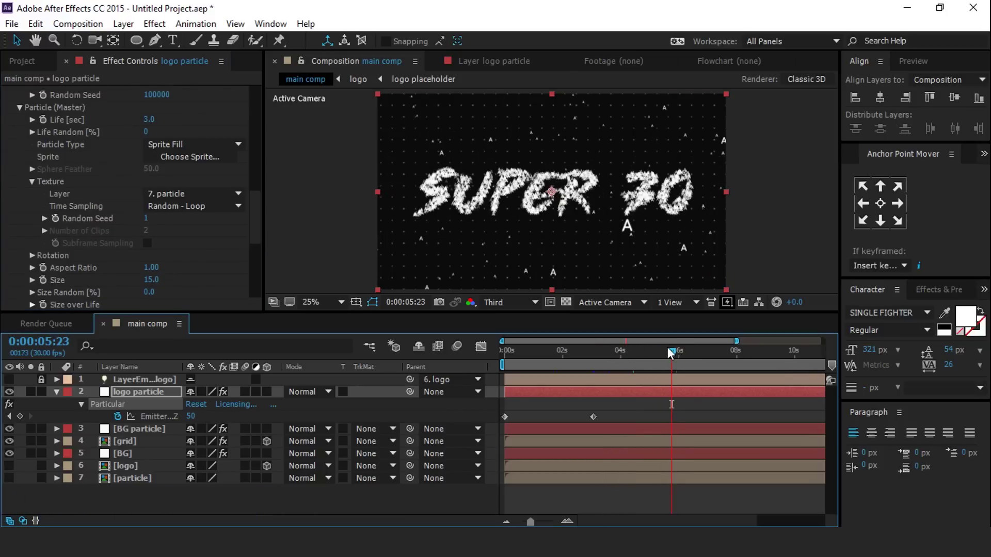
# Collapse the logo particle layer and add a 35mm two-node camera named Camera 1 with depth of field enabled.
pyautogui.press('F2')
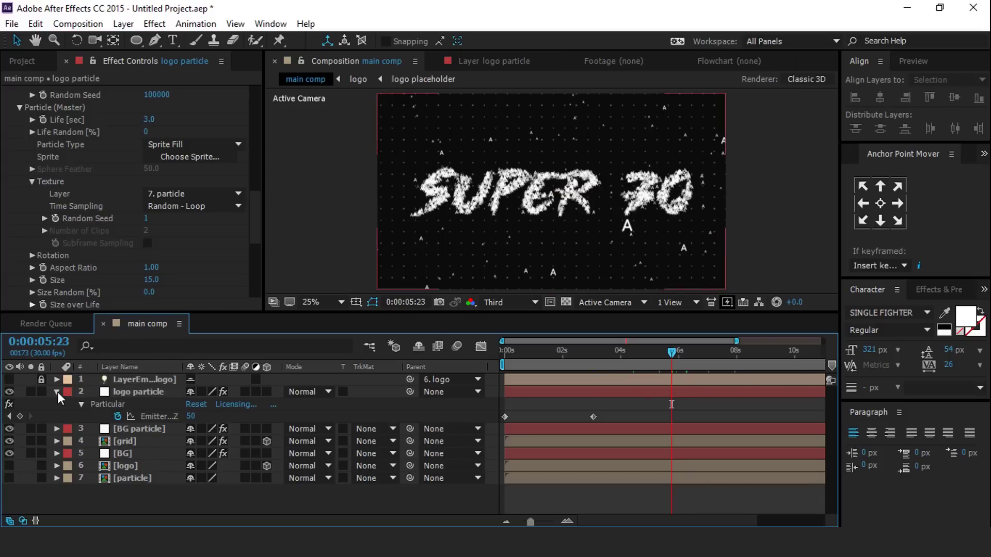
pyautogui.click(57, 391)
pyautogui.rightClick(368, 487)
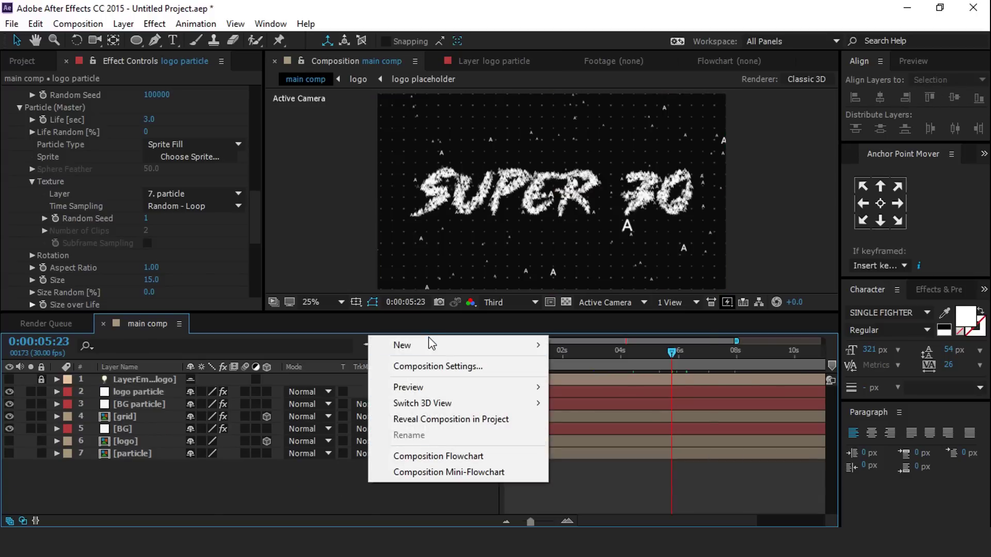
pyautogui.moveTo(431, 344)
pyautogui.click(622, 414)
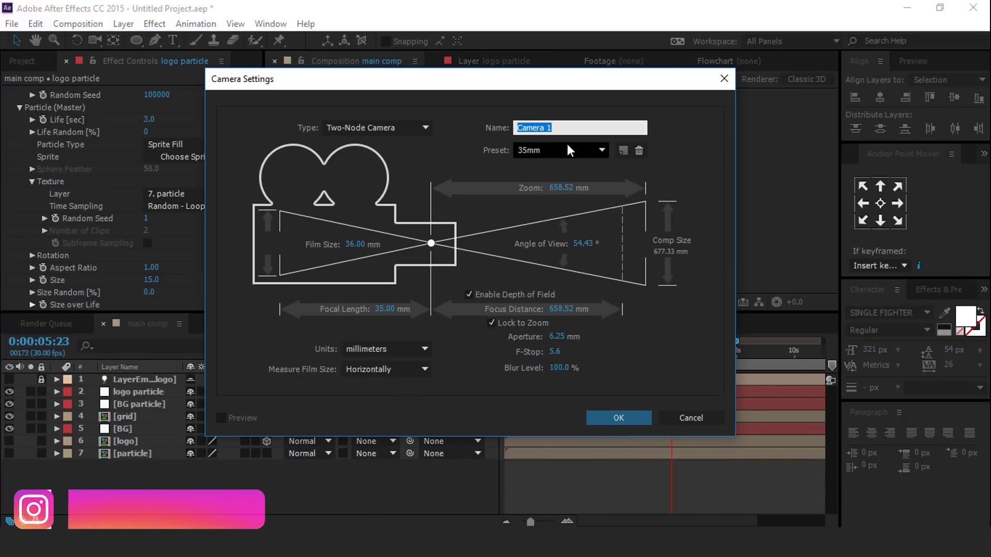
pyautogui.click(645, 417)
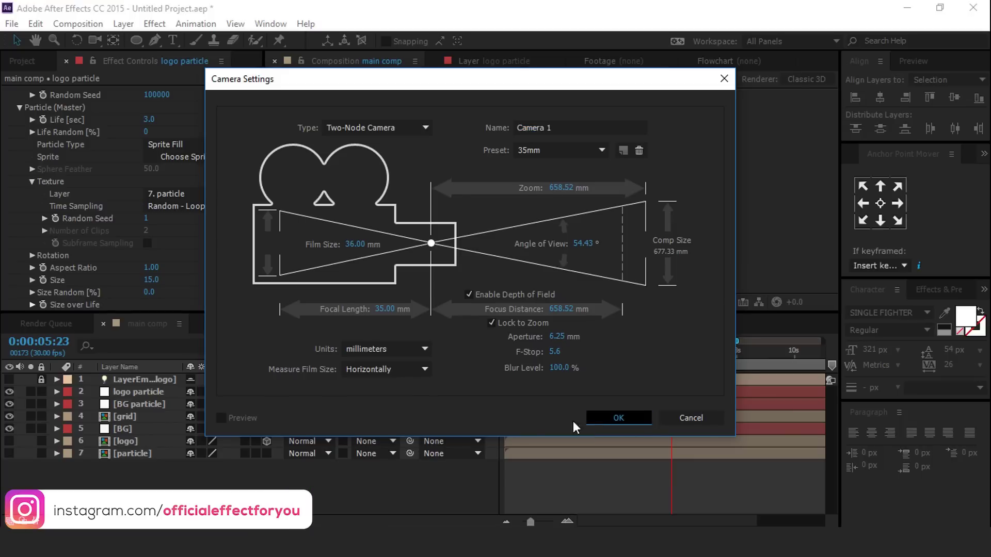
# Set the logo layer's Z position to -3000.
pyautogui.click(126, 453)
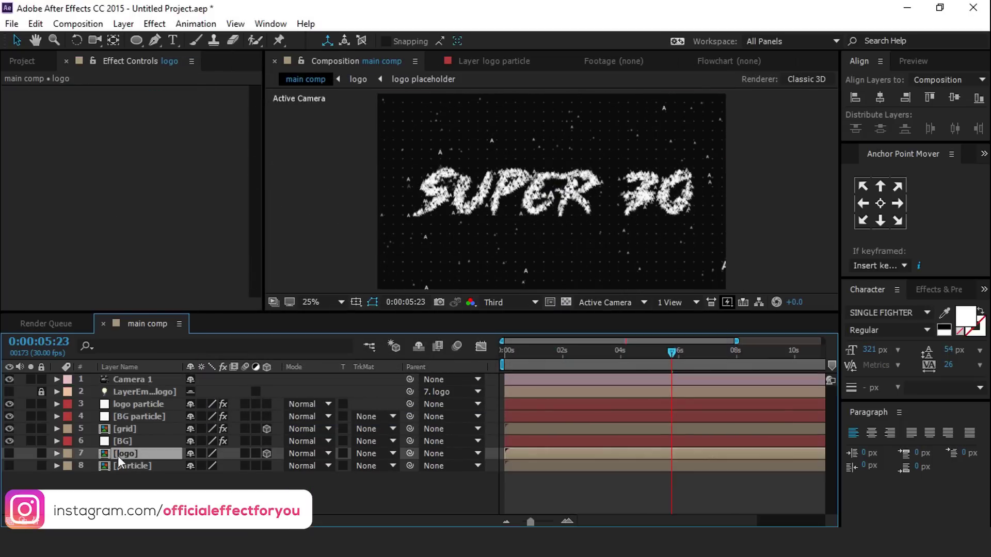
pyautogui.press('p')
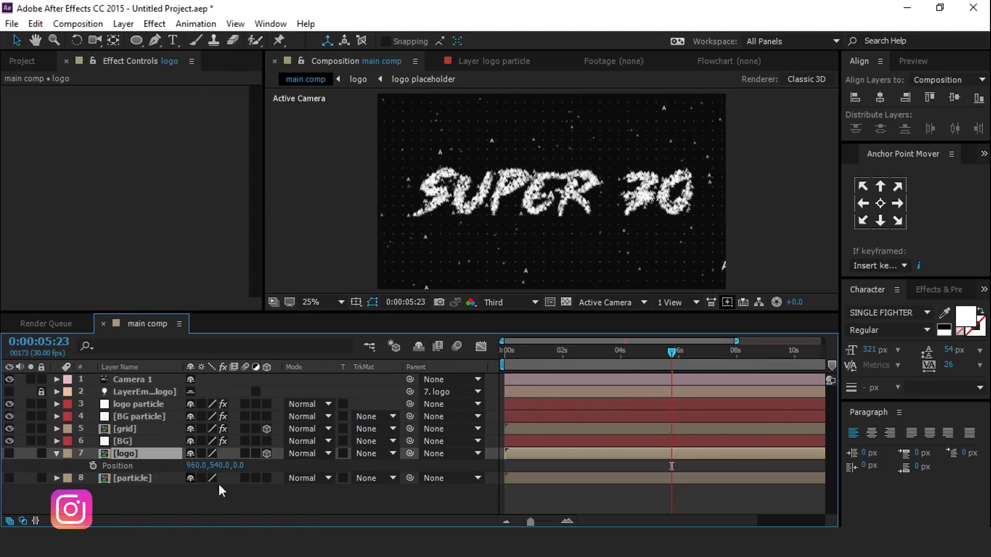
pyautogui.moveTo(239, 466); pyautogui.dragTo(278, 474)
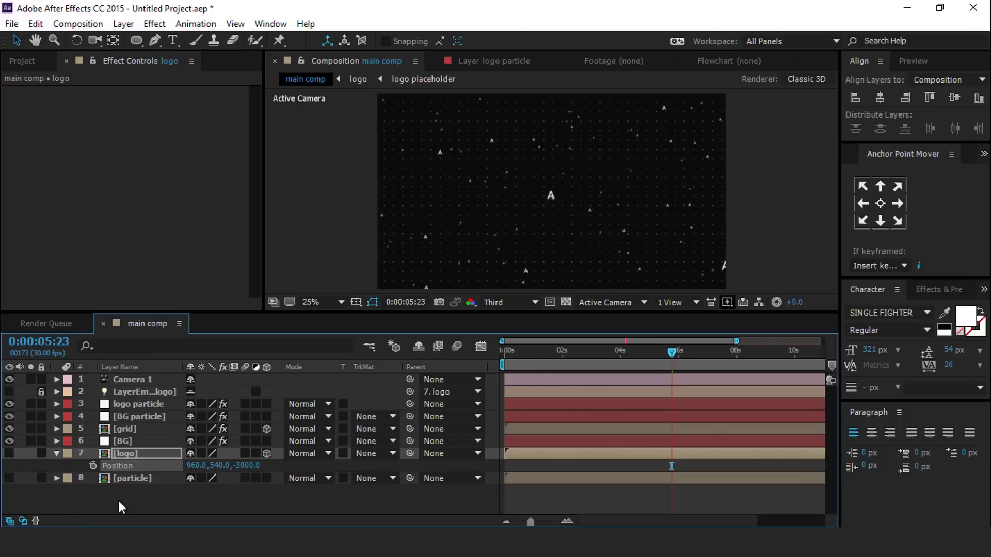
pyautogui.click(56, 453)
# At the first frame, set Camera 1's Z position to 1 and add a Position keyframe.
pyautogui.press('Home')
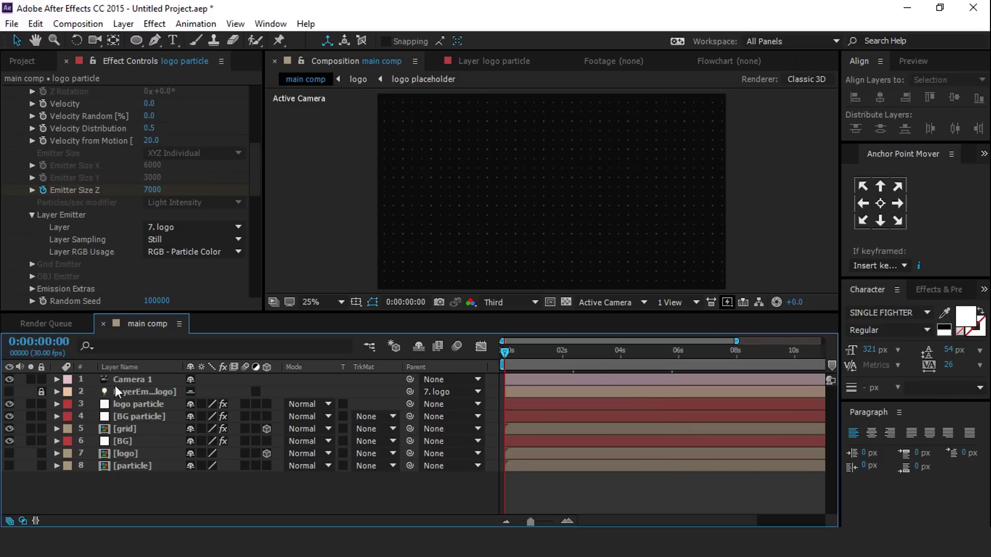
pyautogui.click(140, 378)
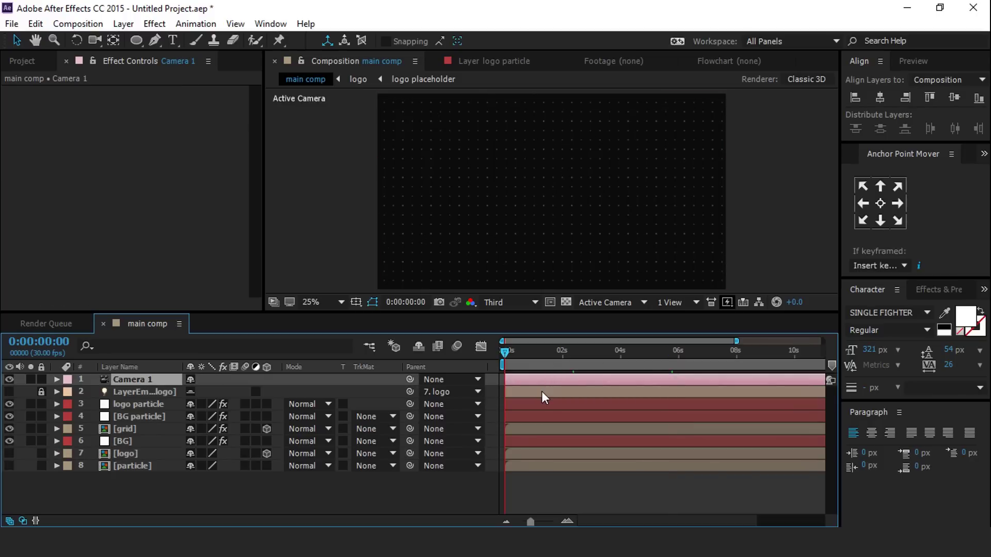
pyautogui.press('p')
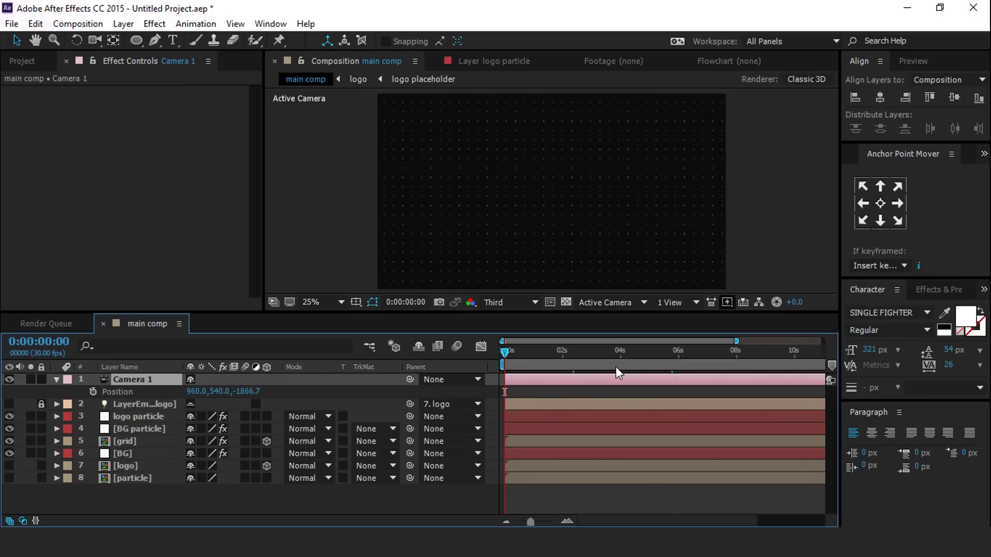
pyautogui.click(291, 392)
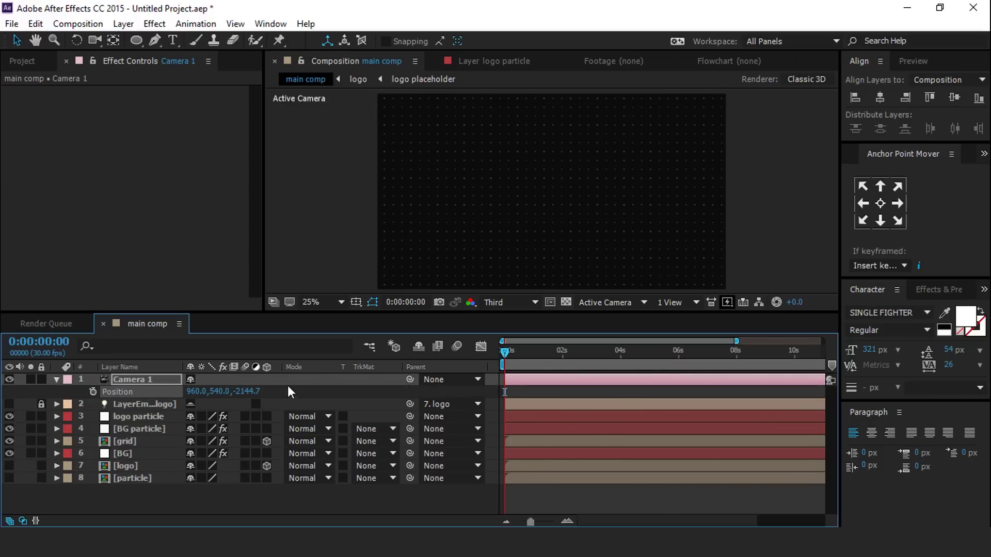
pyautogui.moveTo(259, 407); pyautogui.dragTo(334, 379)
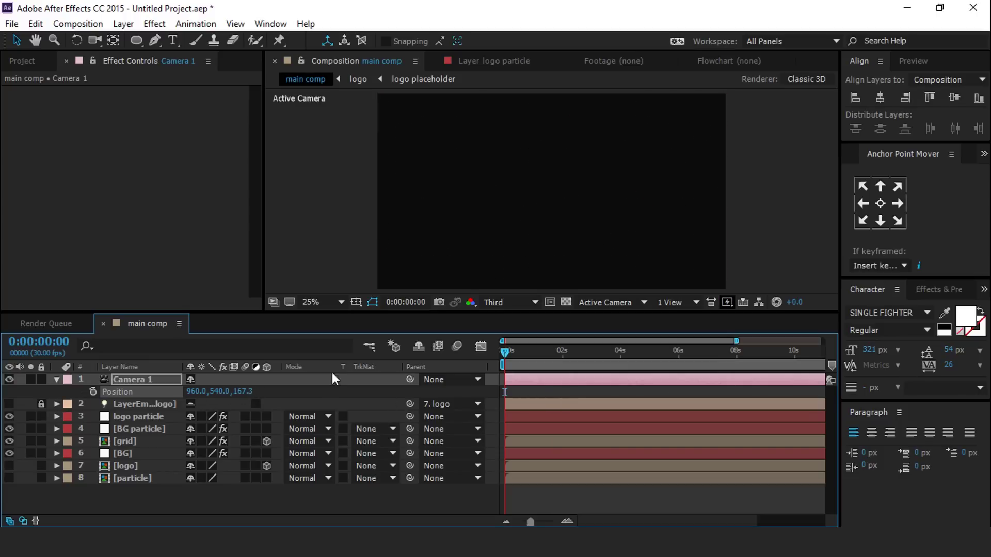
pyautogui.moveTo(241, 391); pyautogui.dragTo(262, 403)
pyautogui.click(240, 392)
pyautogui.write('1')
pyautogui.press('Return')
pyautogui.click(94, 391)
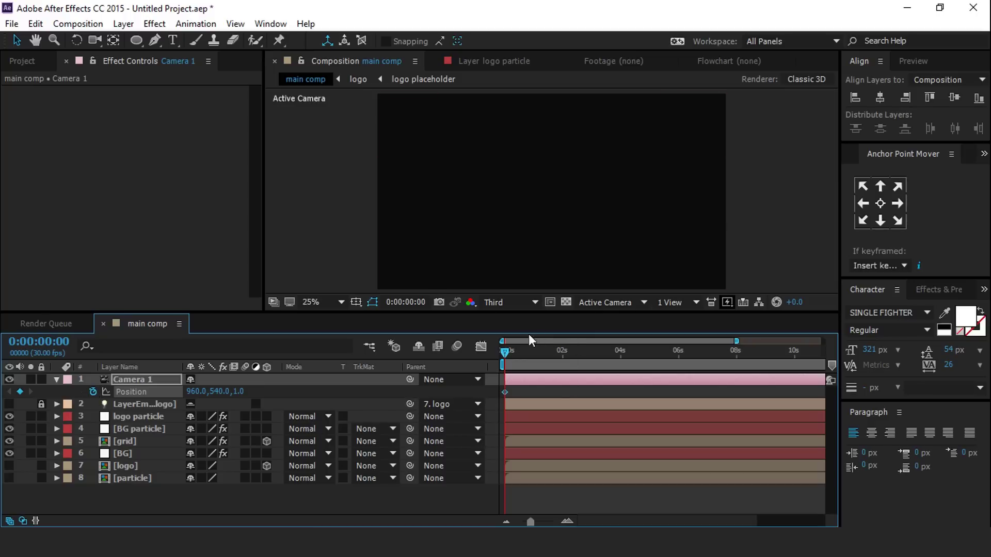
# Keyframe Camera 1 pulled back to a Z position of about -5897 at 0:00:08:01.
pyautogui.moveTo(506, 352); pyautogui.dragTo(739, 356)
pyautogui.moveTo(244, 397); pyautogui.dragTo(382, 392)
pyautogui.moveTo(320, 395); pyautogui.dragTo(256, 400)
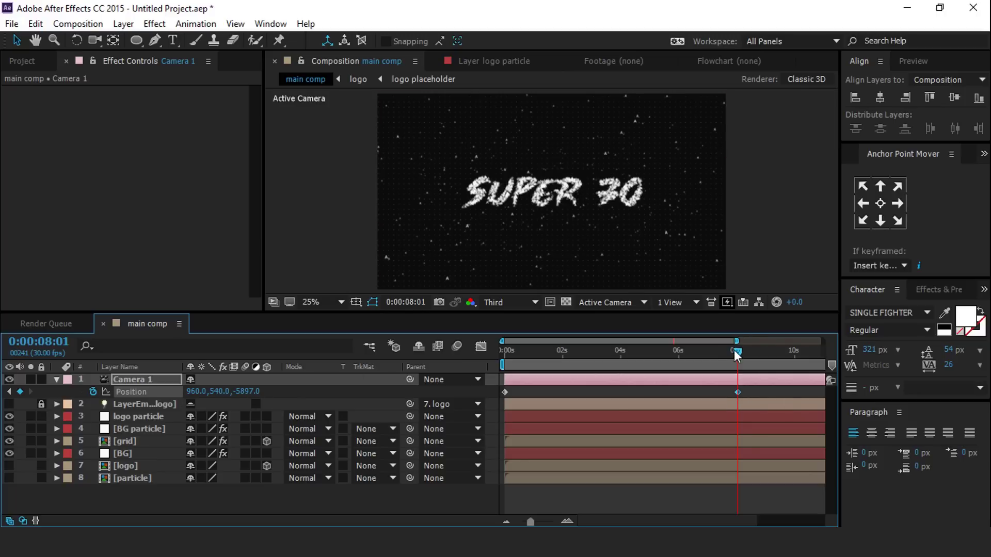
# Preview the camera move from the first frame and inspect the particles at about 0:00:02:05.
pyautogui.moveTo(737, 351); pyautogui.dragTo(484, 361)
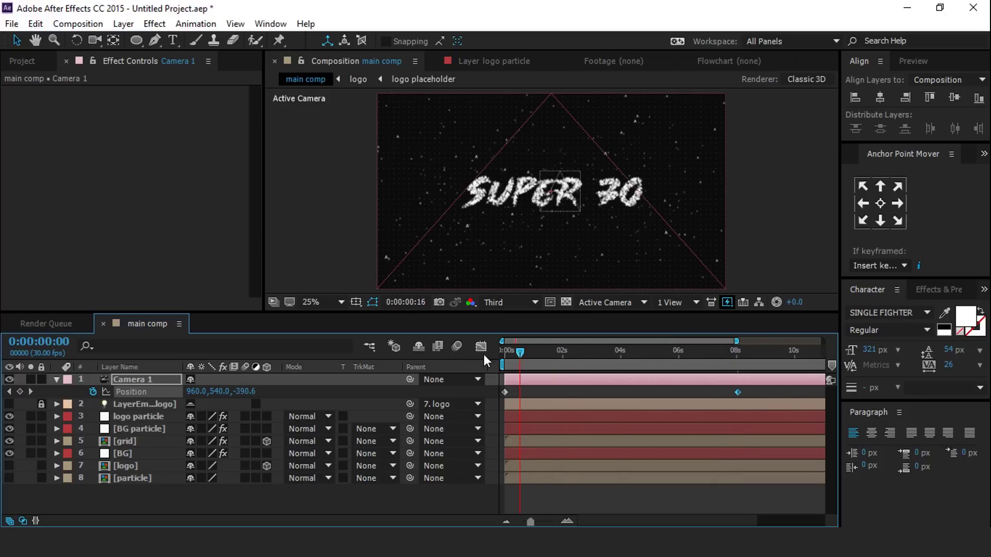
pyautogui.press('space')
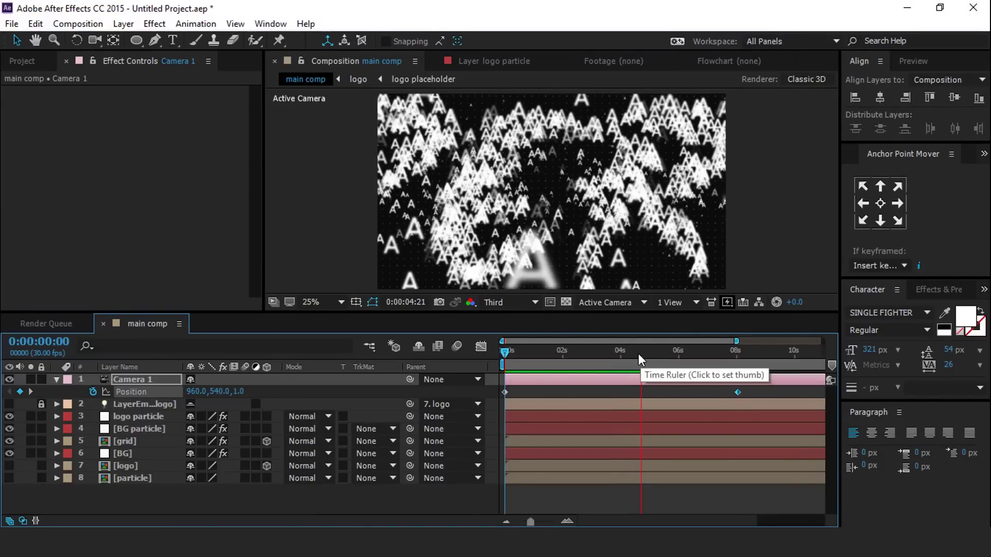
pyautogui.moveTo(532, 354); pyautogui.dragTo(568, 352)
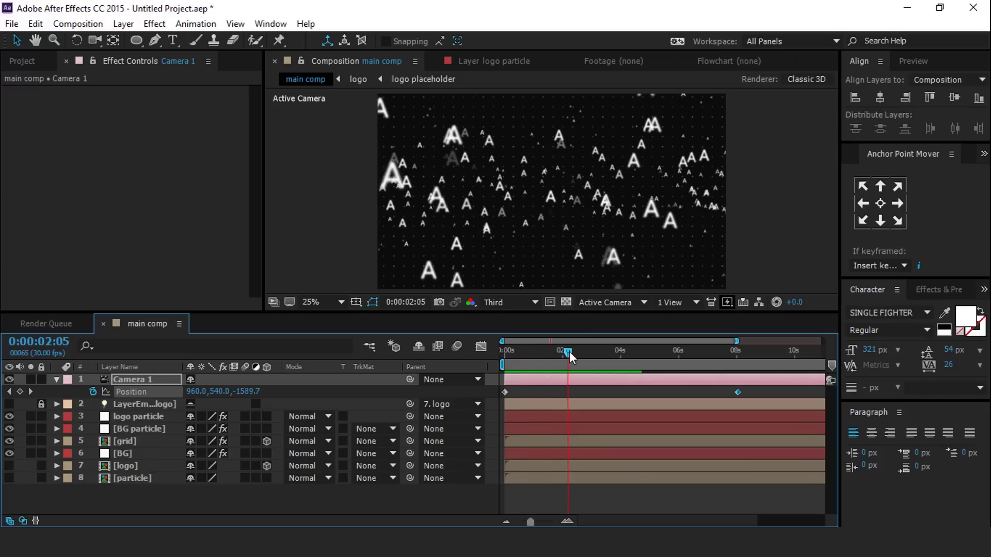
# In the particle comp, add a Character Offset animator to the A 2 text layer with the expression time*1.
pyautogui.click(162, 491)
pyautogui.doubleClick(137, 479)
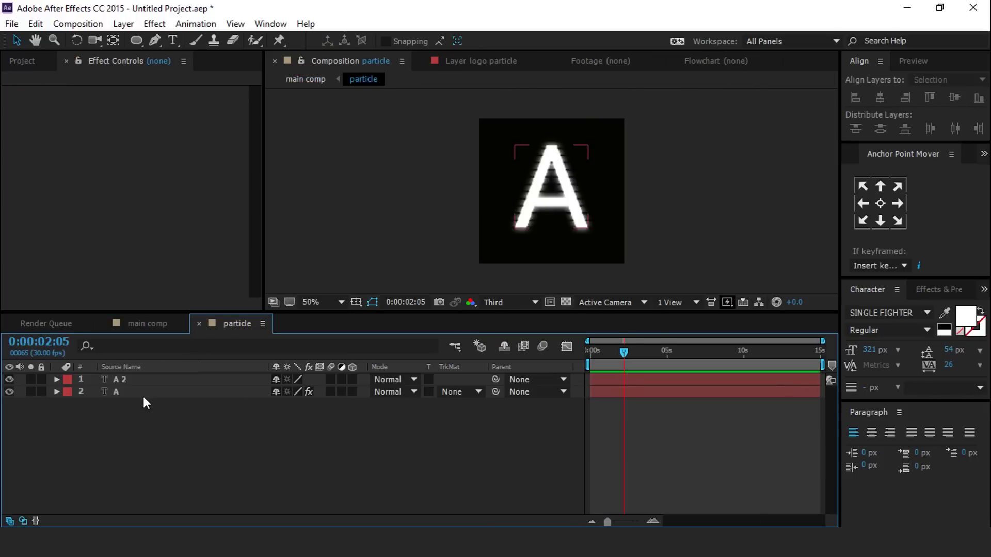
pyautogui.click(129, 380)
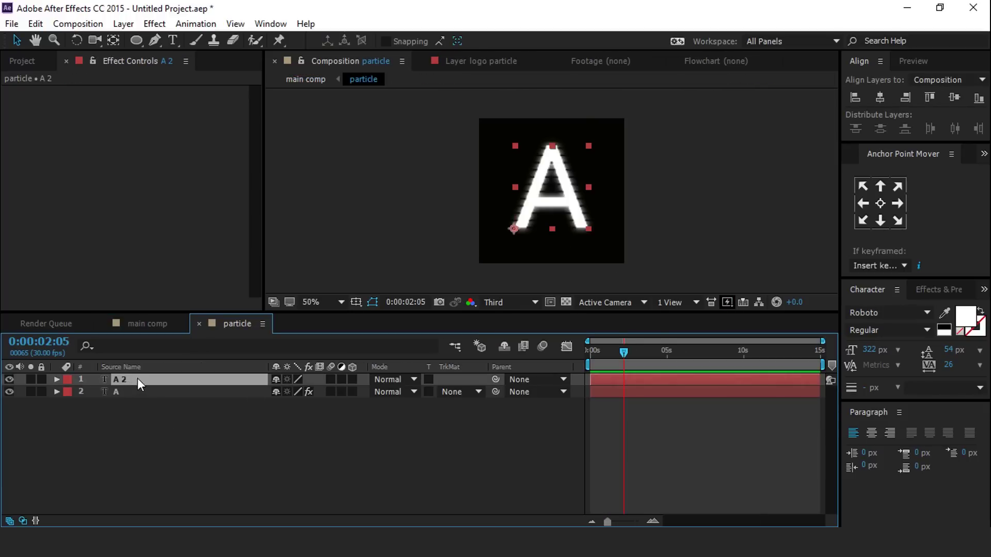
pyautogui.click(57, 380)
pyautogui.click(360, 391)
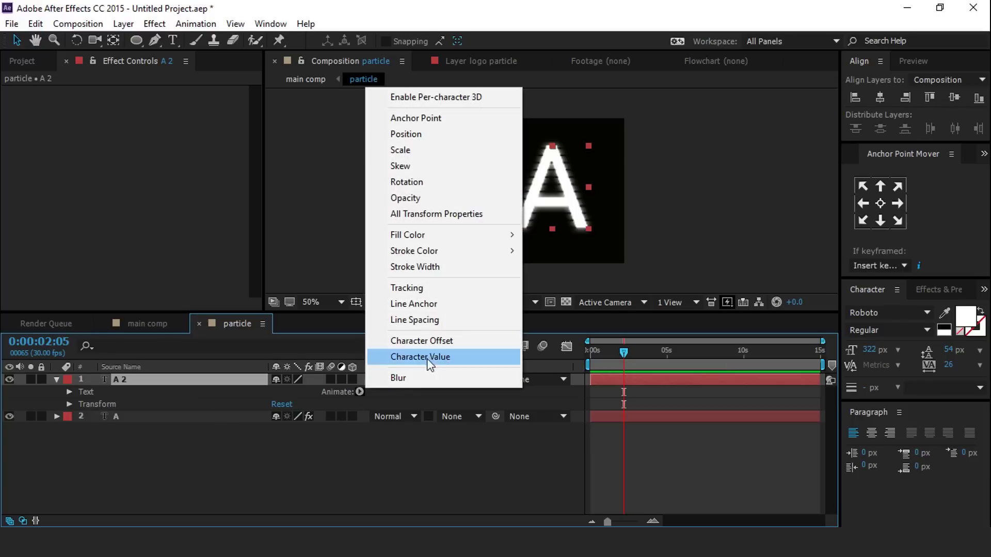
pyautogui.click(435, 341)
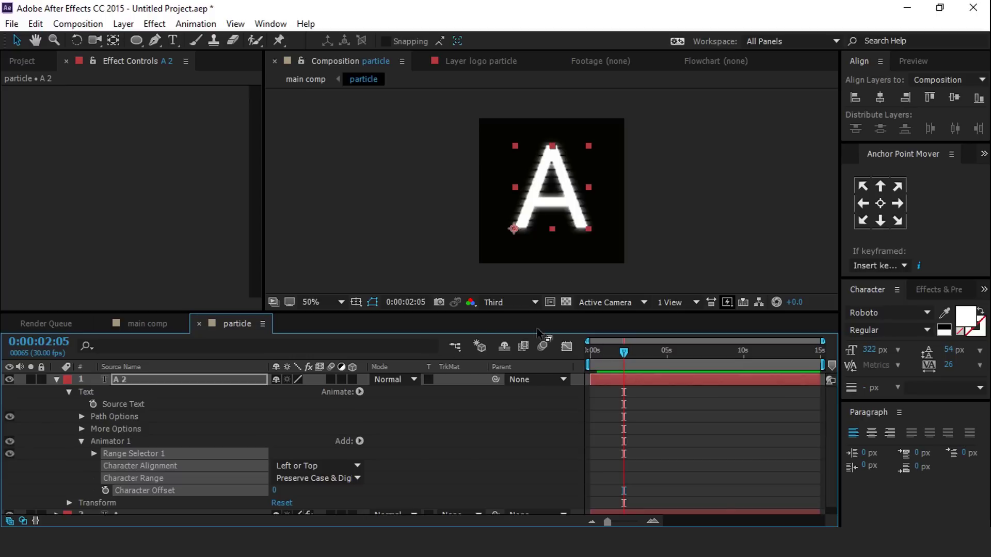
pyautogui.click(472, 447)
pyautogui.keyDown('alt'); pyautogui.click(105, 490); pyautogui.keyUp('alt')
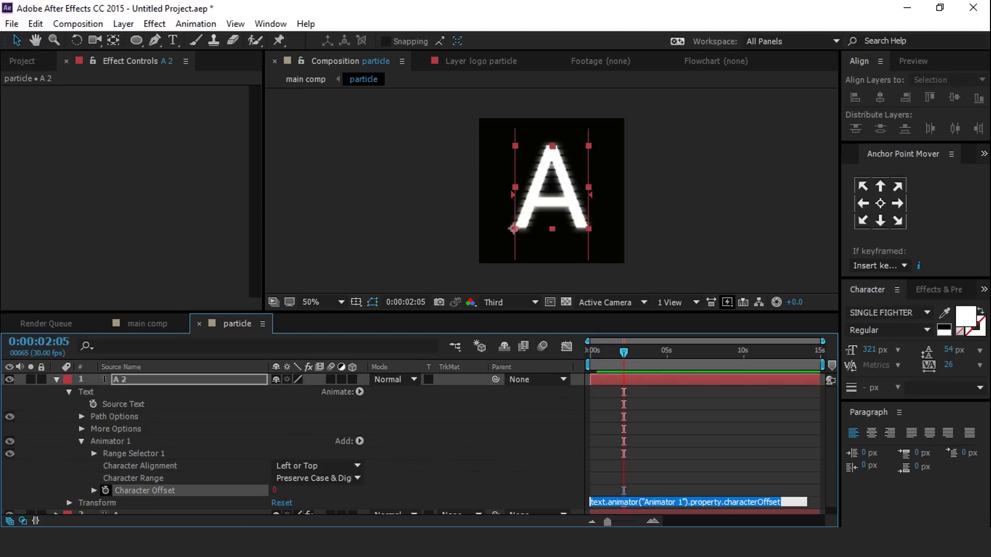
pyautogui.write('time*1')
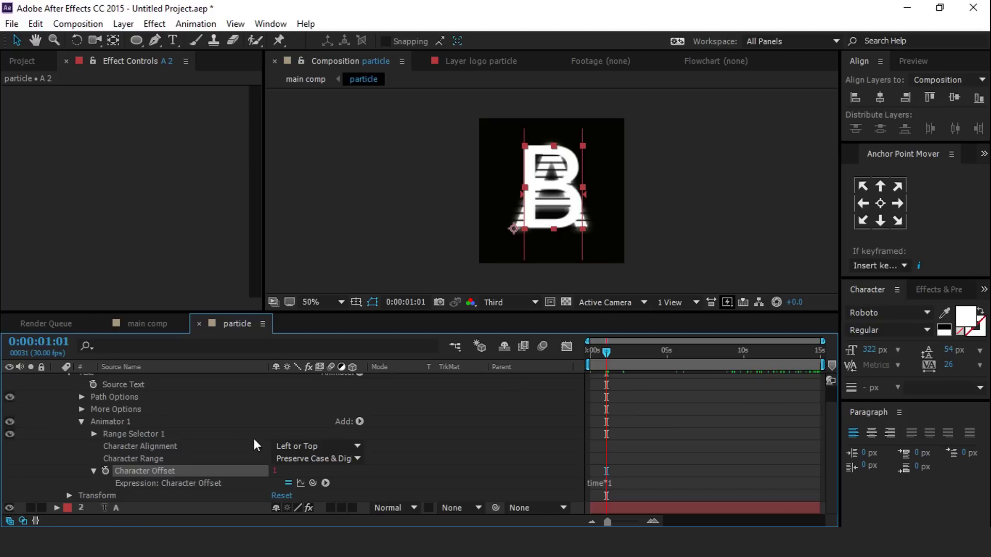
# Add a Character Offset animator to the A text layer beneath it and enable an expression on its offset.
pyautogui.scroll(1, 253, 438)
pyautogui.click(56, 379)
pyautogui.click(143, 392)
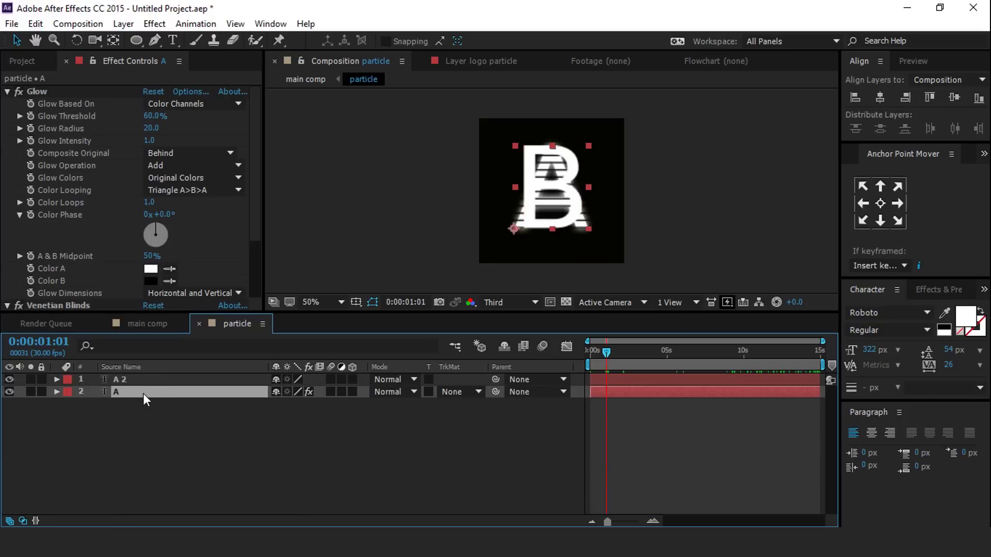
pyautogui.click(57, 392)
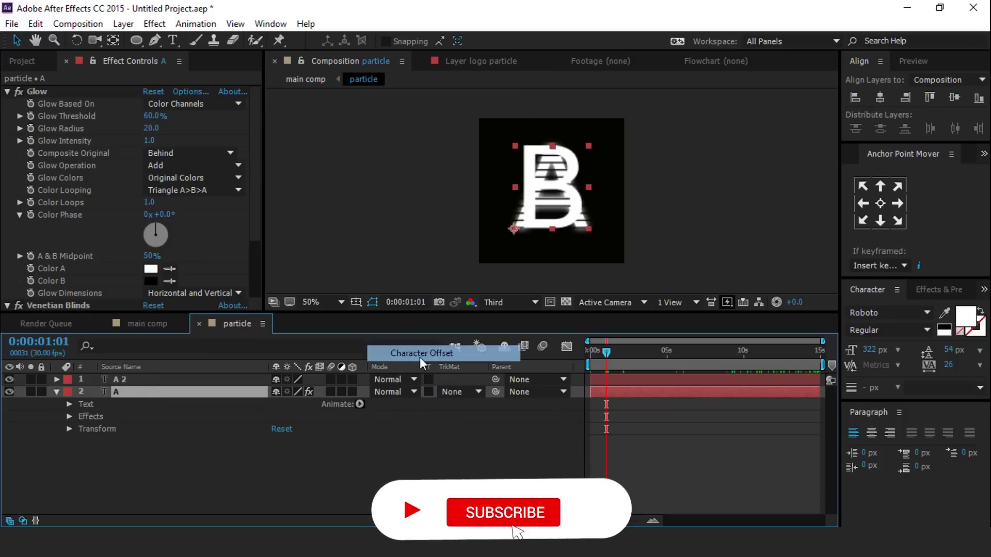
pyautogui.click(69, 405)
pyautogui.keyDown('alt'); pyautogui.click(105, 483); pyautogui.keyUp('alt')
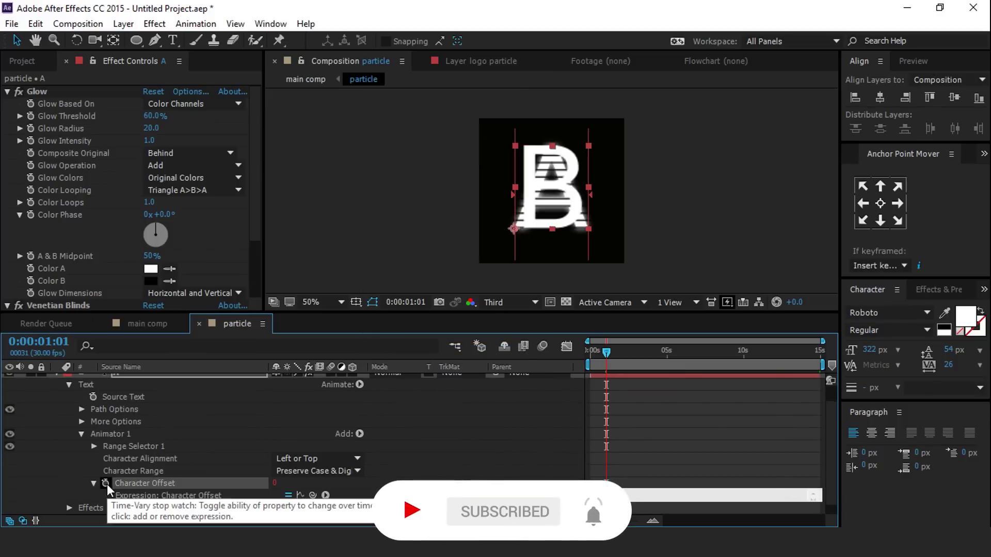
# Return to main comp and check the changing particle letters at about 0:00:02:02 and 0:00:01:08.
pyautogui.click(147, 324)
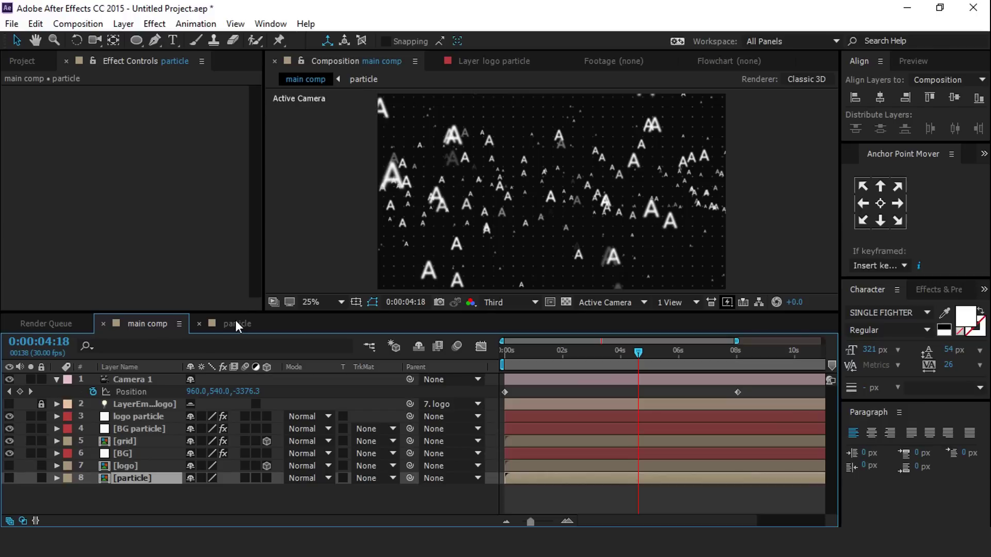
pyautogui.click(564, 351)
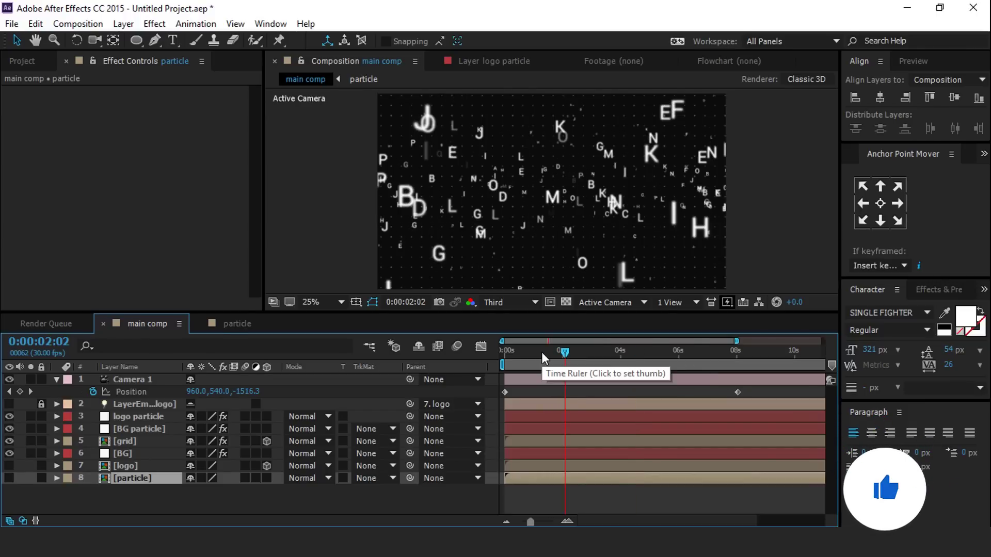
pyautogui.click(541, 352)
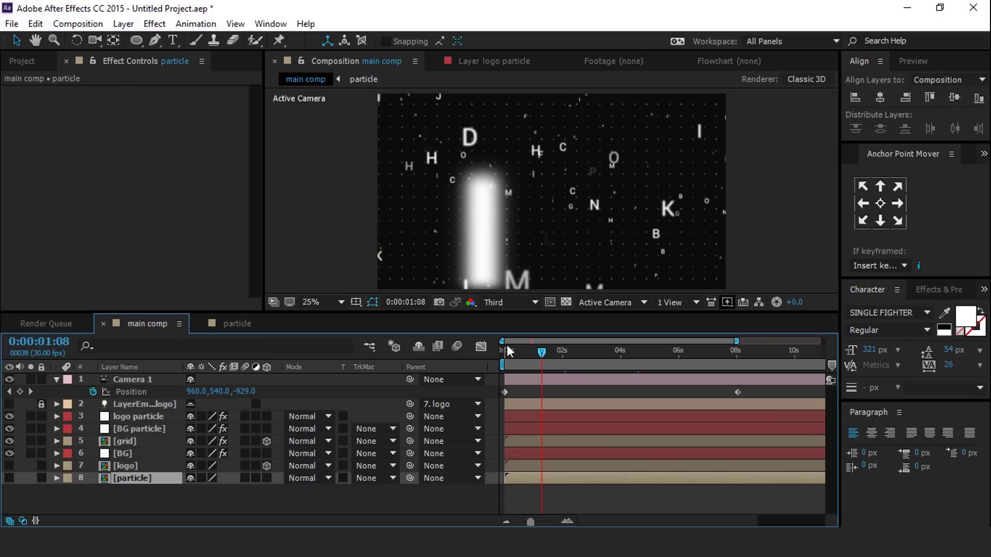
pyautogui.click(540, 351)
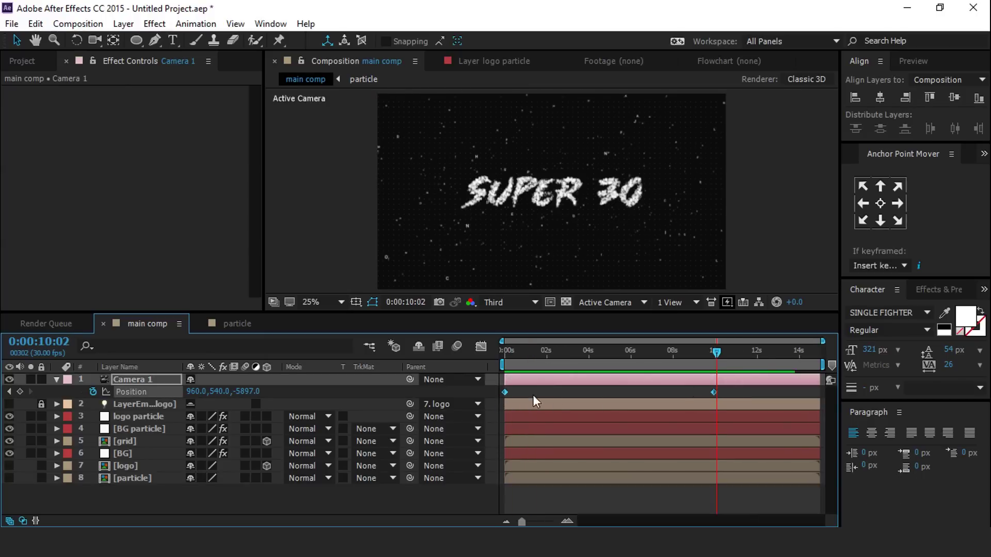
# Apply Easy Ease to Camera 1's Position keyframes and shape the speed curve to peak near the start with a long slow-down.
pyautogui.rightClick(506, 392)
pyautogui.moveTo(565, 388)
pyautogui.click(746, 411)
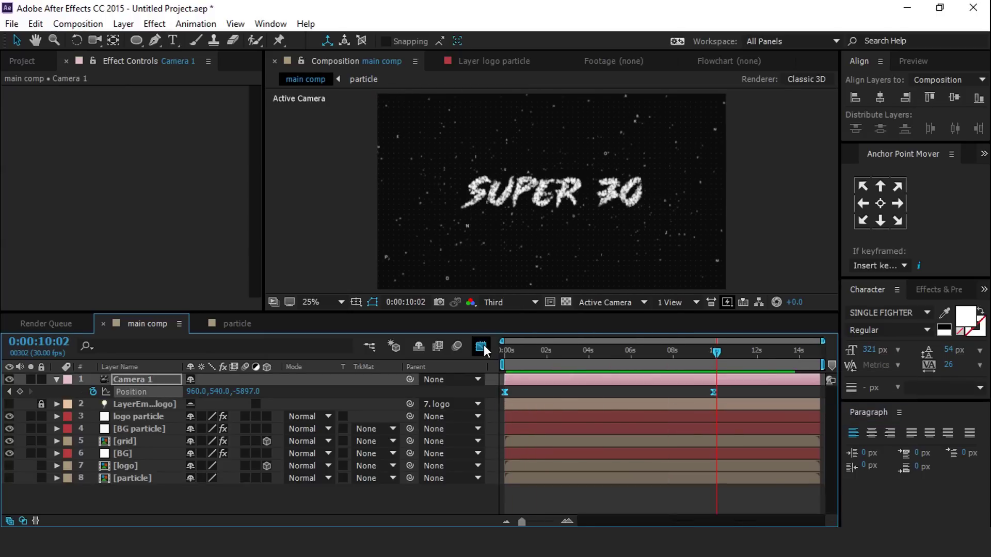
pyautogui.click(481, 347)
pyautogui.moveTo(684, 491); pyautogui.dragTo(689, 486)
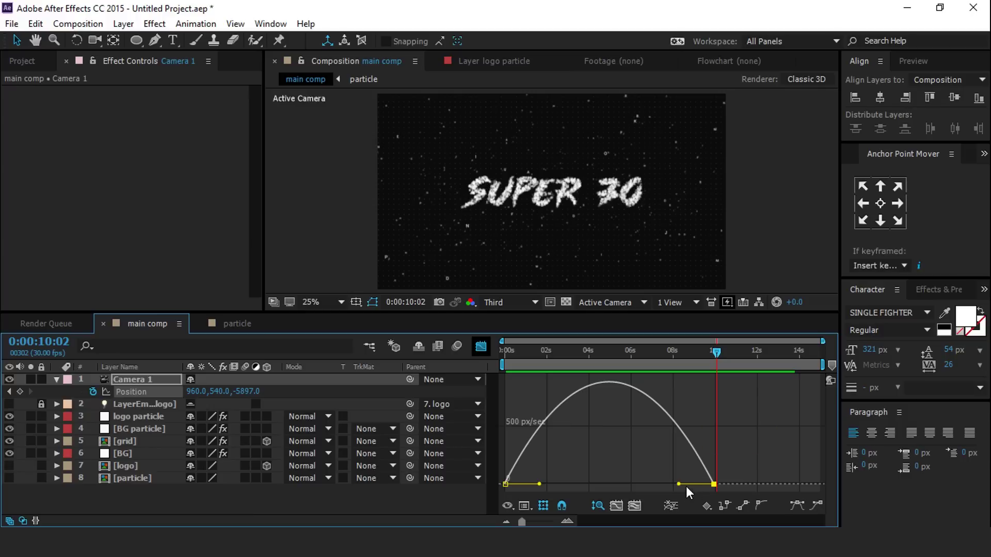
pyautogui.moveTo(538, 484); pyautogui.dragTo(512, 483)
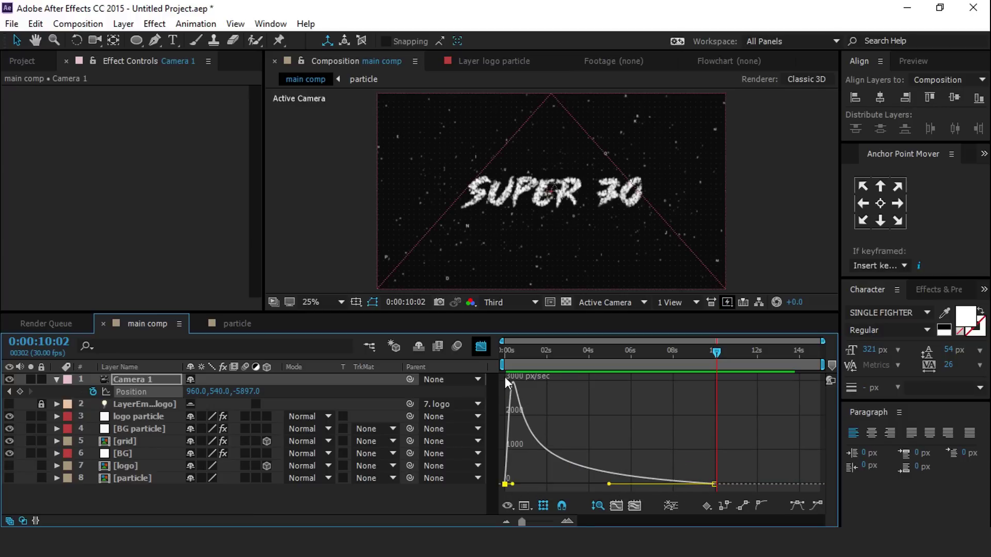
pyautogui.click(481, 347)
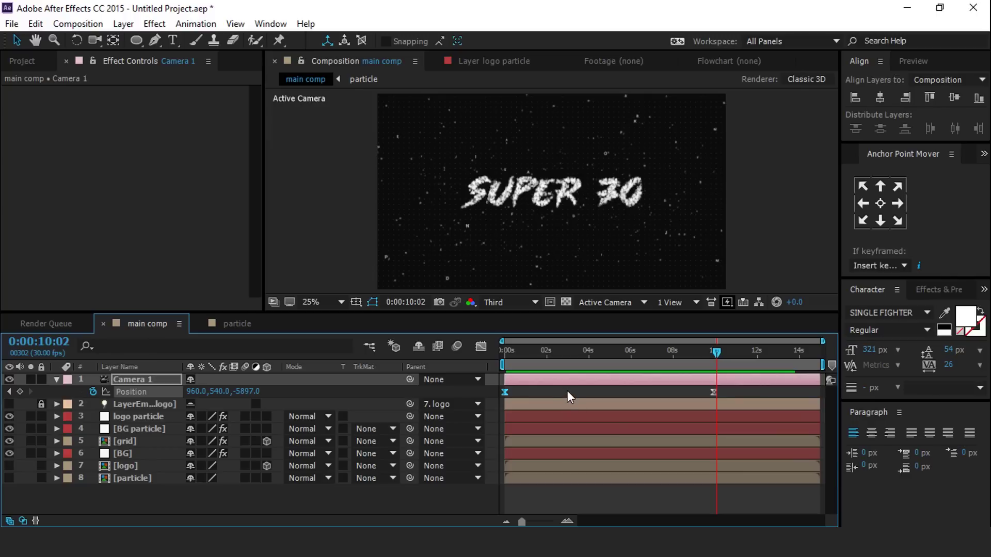
# Keyframe Camera 1's Zoom at 0:00:06:24 and set it to 2892.5 pixels at the first frame.
pyautogui.click(57, 380)
pyautogui.click(57, 379)
pyautogui.click(69, 391)
pyautogui.click(69, 404)
pyautogui.scroll(2, 567, 401)
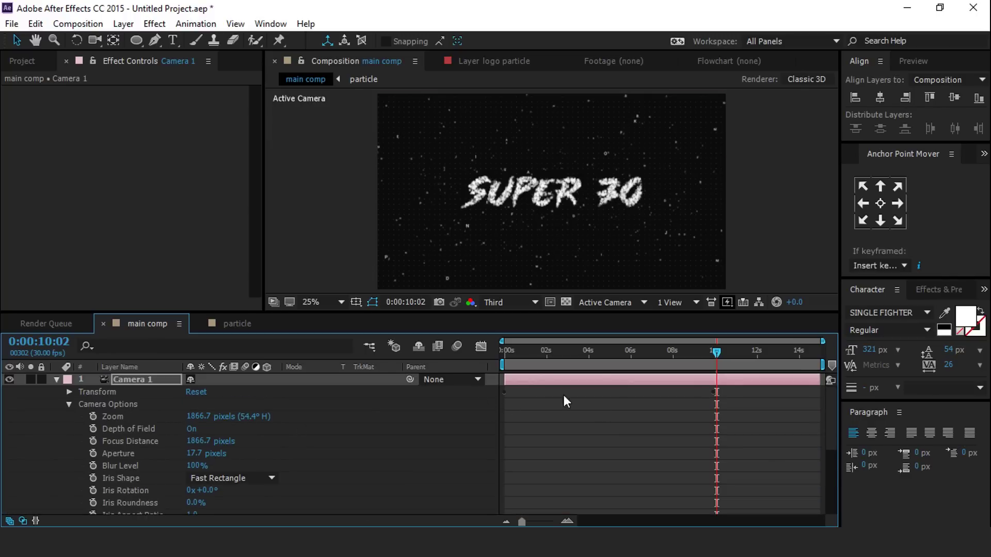
pyautogui.moveTo(528, 350); pyautogui.dragTo(648, 358)
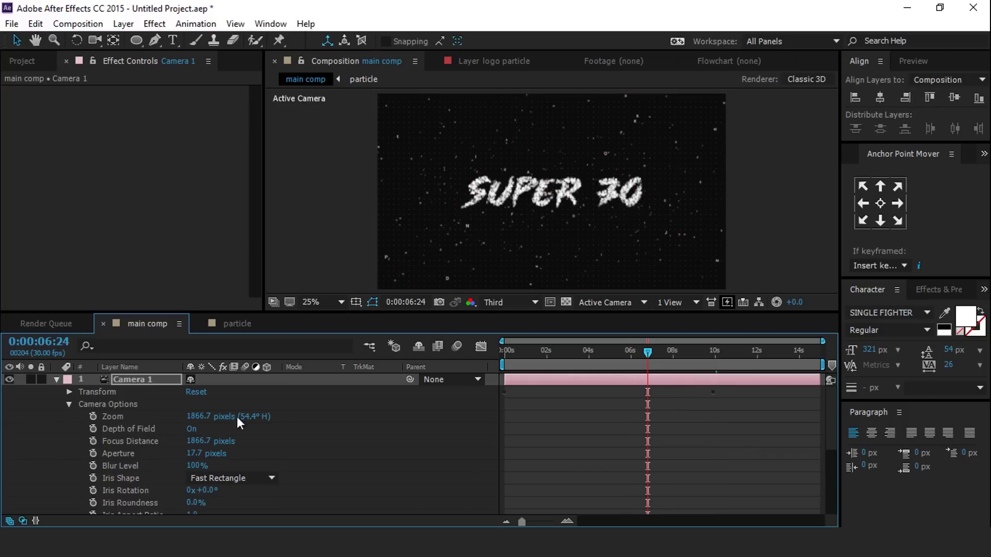
pyautogui.click(94, 416)
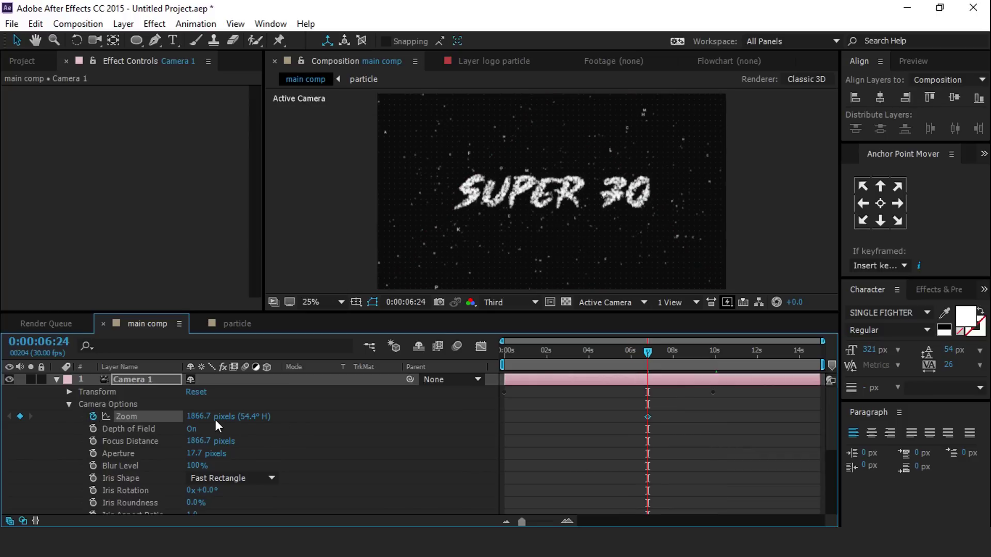
pyautogui.press('Home')
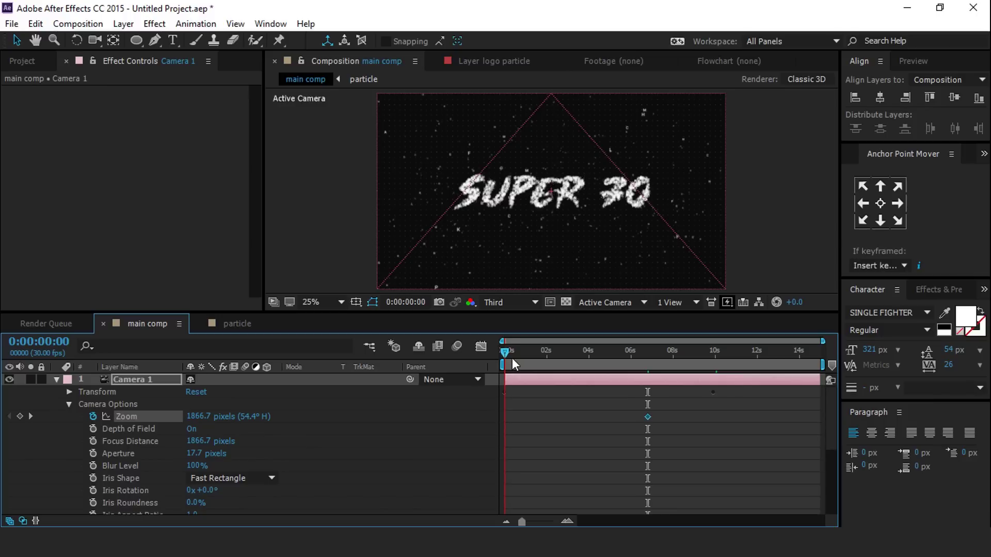
pyautogui.moveTo(259, 420); pyautogui.dragTo(392, 415)
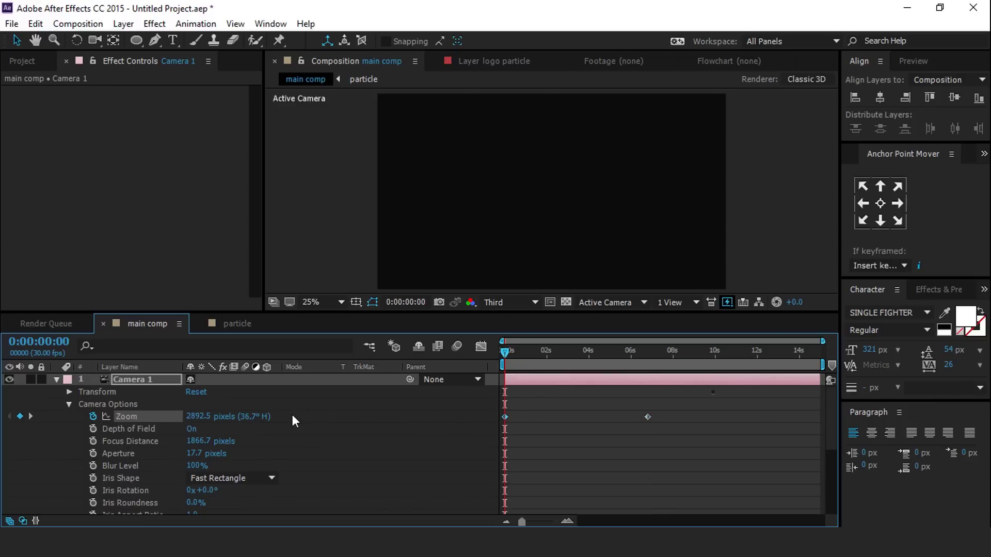
# Apply Easy Ease to Camera 1's Zoom keyframes and lengthen the last keyframe's incoming influence in the speed graph for a fast start.
pyautogui.moveTo(665, 406); pyautogui.dragTo(513, 436)
pyautogui.rightClick(649, 417)
pyautogui.moveTo(696, 408)
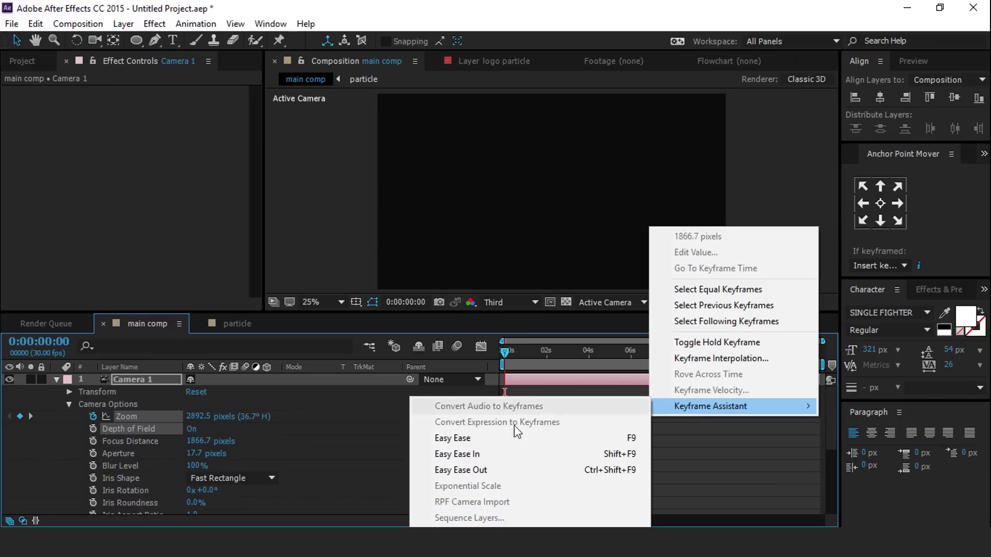
pyautogui.click(464, 436)
pyautogui.click(481, 346)
pyautogui.rightClick(648, 391)
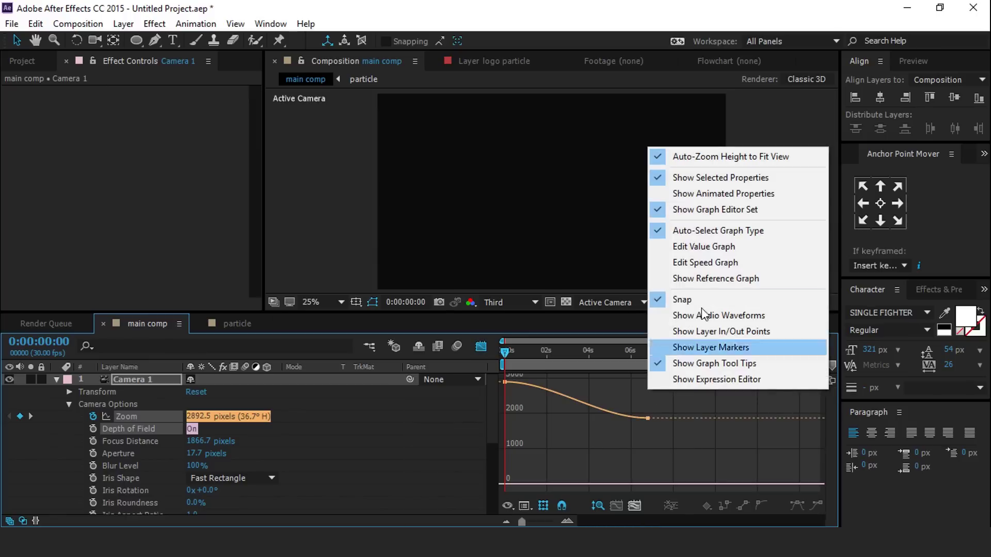
pyautogui.click(711, 262)
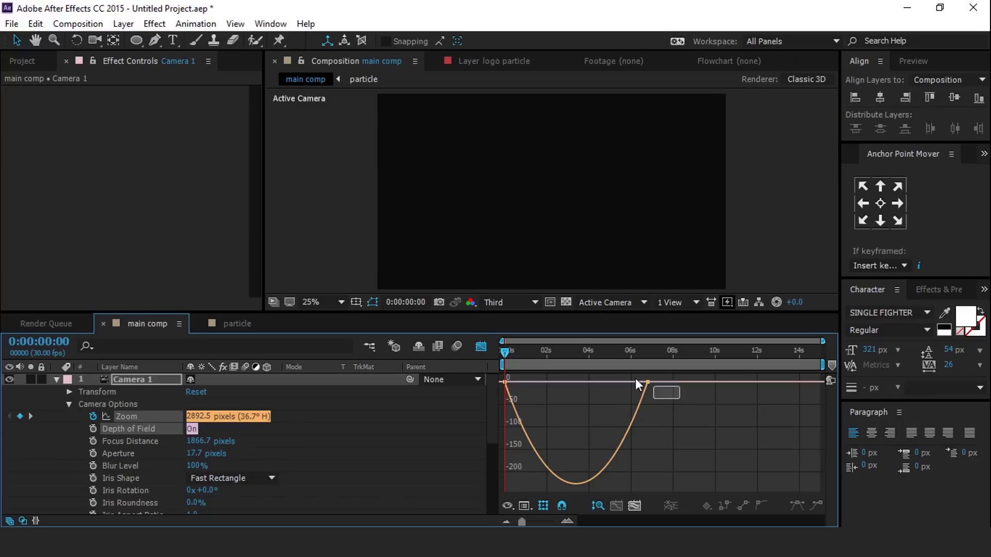
pyautogui.click(638, 398)
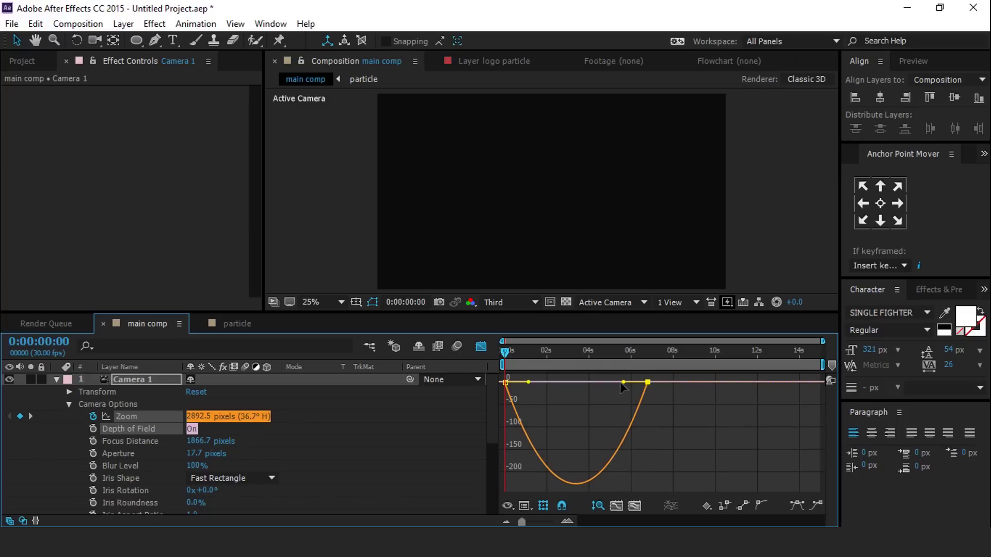
pyautogui.moveTo(623, 382); pyautogui.dragTo(516, 384)
pyautogui.click(480, 348)
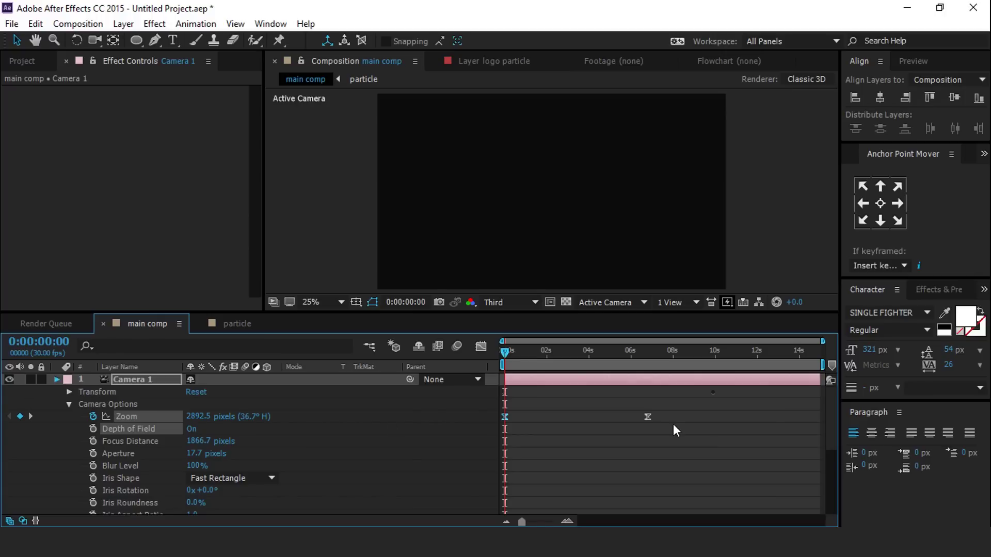
pyautogui.press('u')
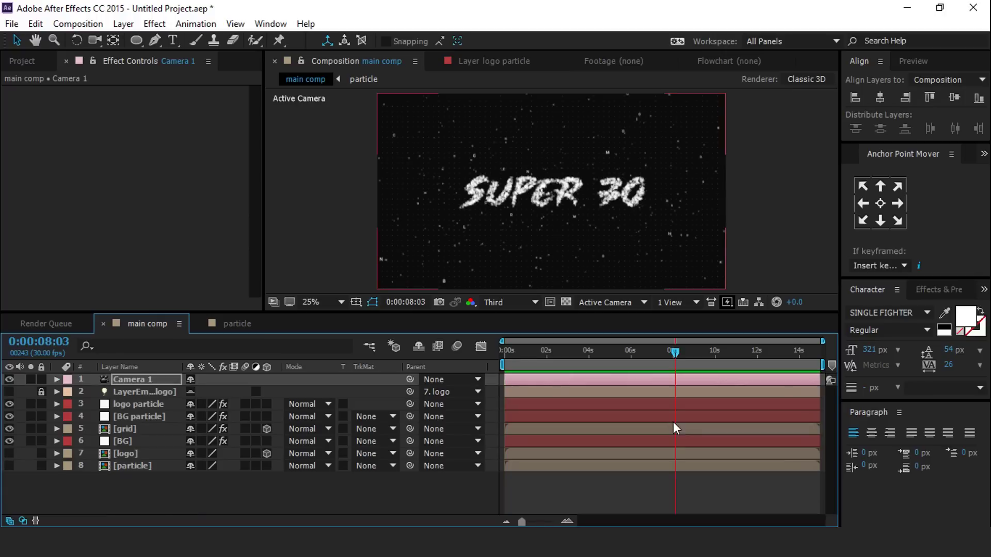
# Create a 1920 x 1080 composition named "logo animation" at 30 fps with a 10-second duration.
pyautogui.click(22, 61)
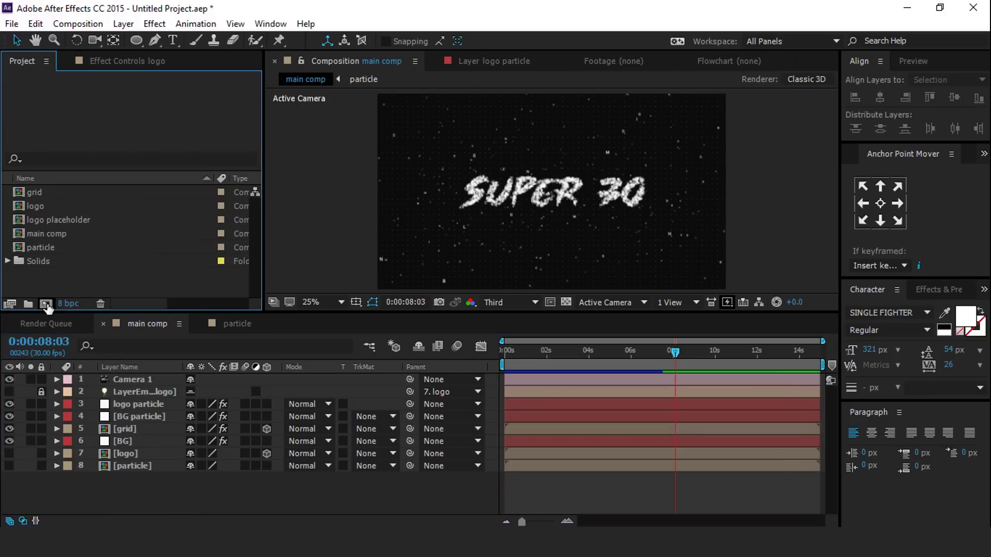
pyautogui.click(45, 304)
pyautogui.press('BackSpace')
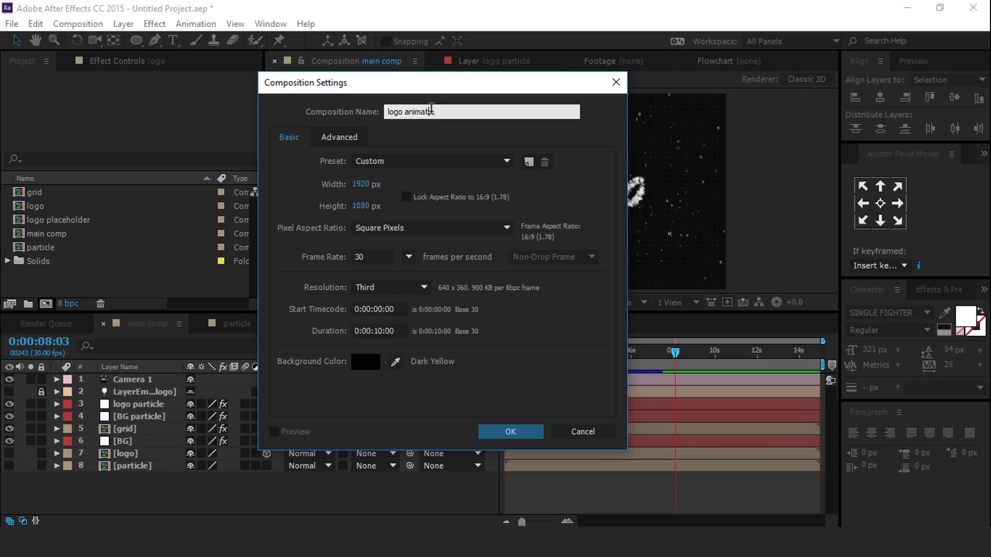
pyautogui.click(511, 431)
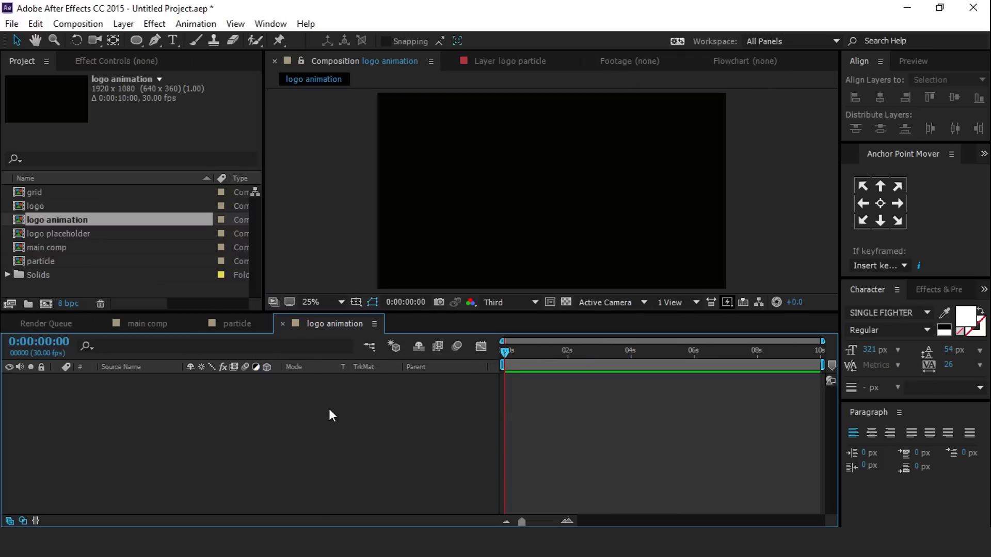
# Add a white solid layer to the logo animation comp.
pyautogui.rightClick(330, 409)
pyautogui.moveTo(444, 271)
pyautogui.click(544, 308)
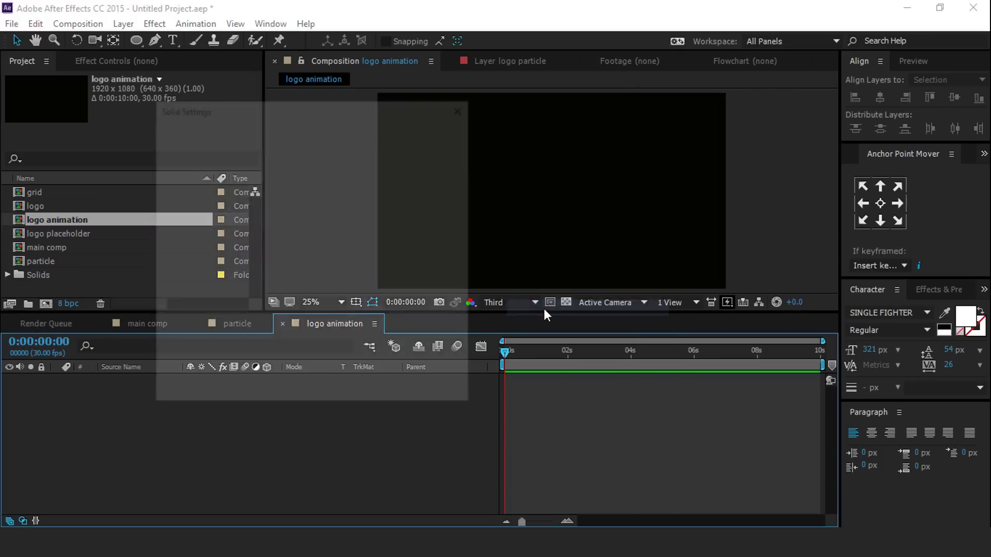
pyautogui.click(369, 393)
# Apply Fractal Noise to the white solid and set its Noise Type to Block.
pyautogui.hotkey('ctrl', 'space')
pyautogui.write('f')
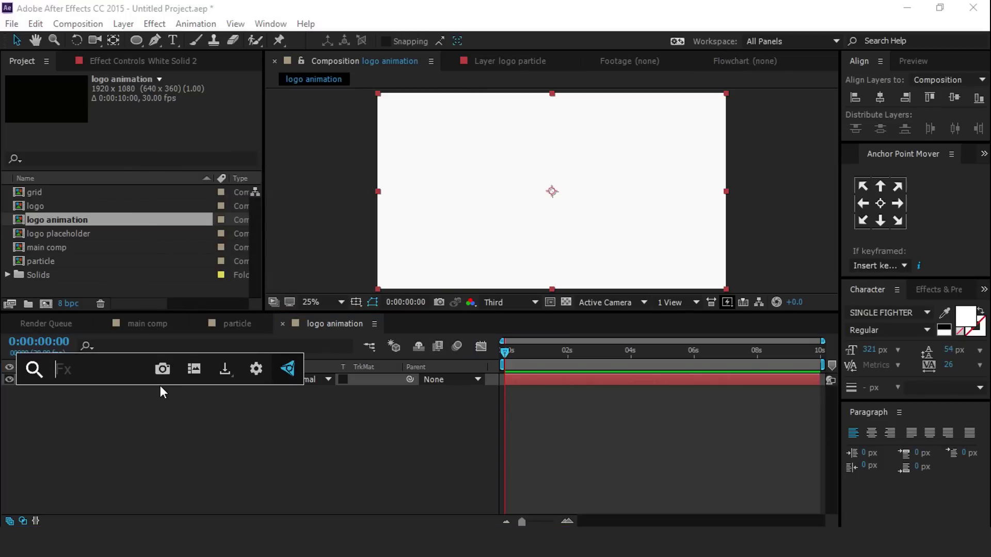
pyautogui.write('ra')
pyautogui.click(91, 436)
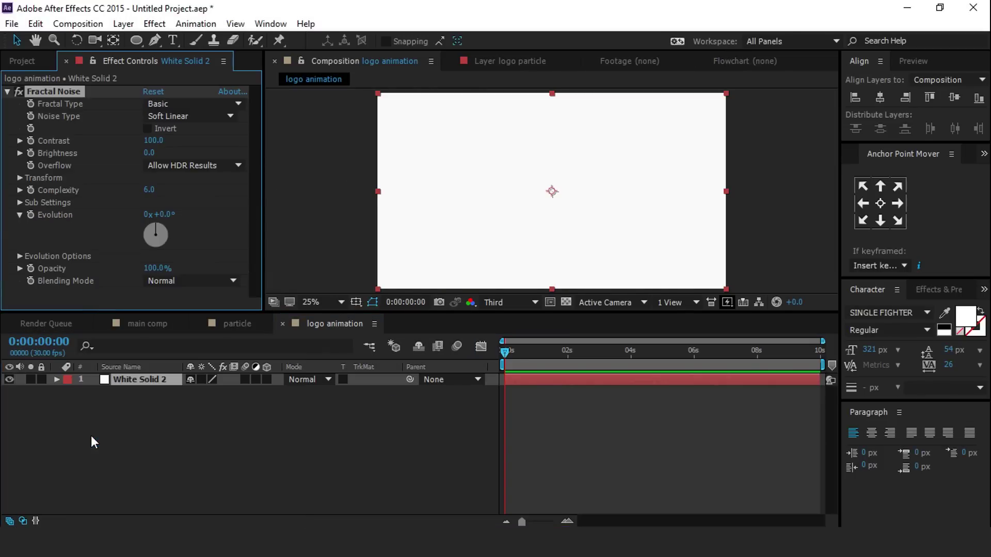
pyautogui.click(169, 118)
pyautogui.click(202, 133)
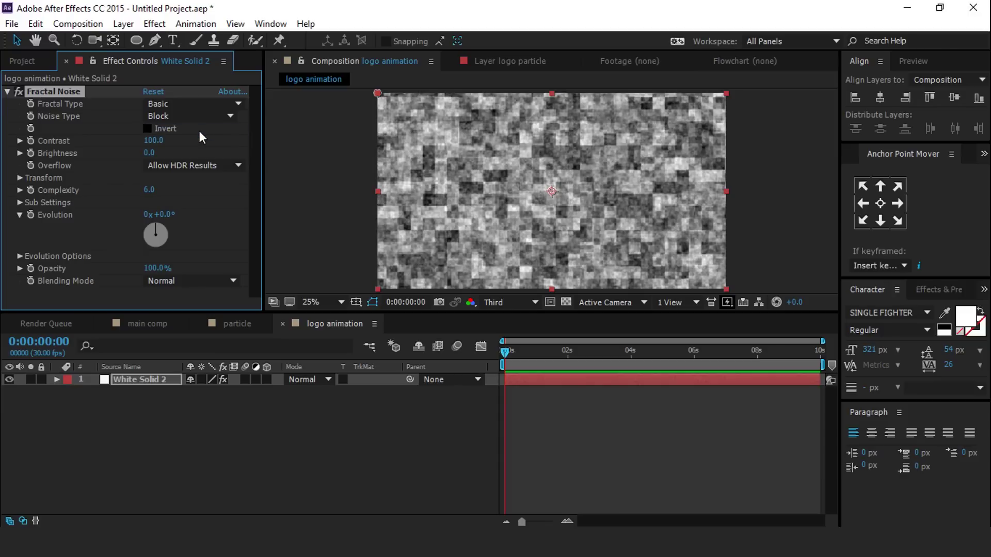
# Set the Fractal Noise Contrast to 200.
pyautogui.click(154, 140)
pyautogui.write('200')
pyautogui.press('Return')
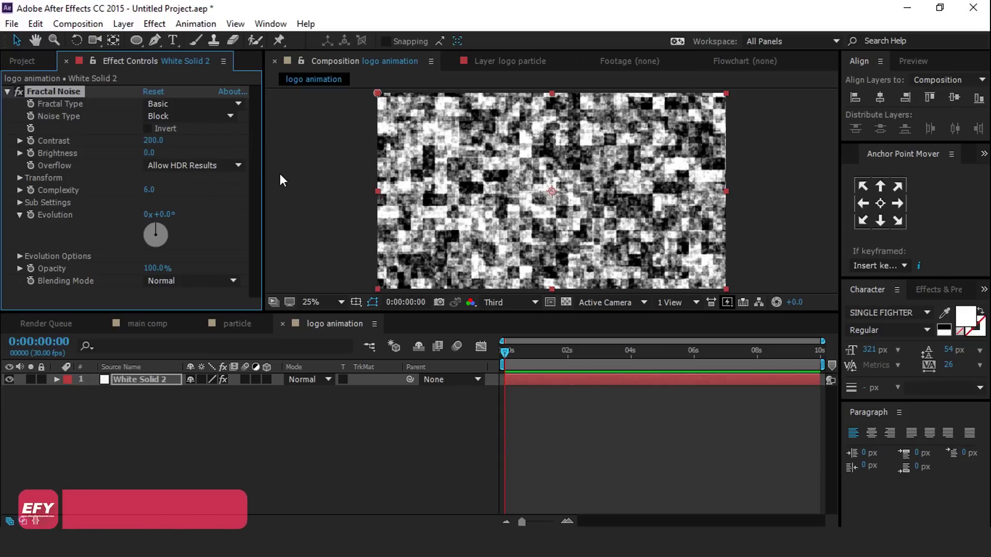
# Keyframe the Fractal Noise Brightness at the first frame and set it to -130.
pyautogui.click(506, 353)
pyautogui.press('space')
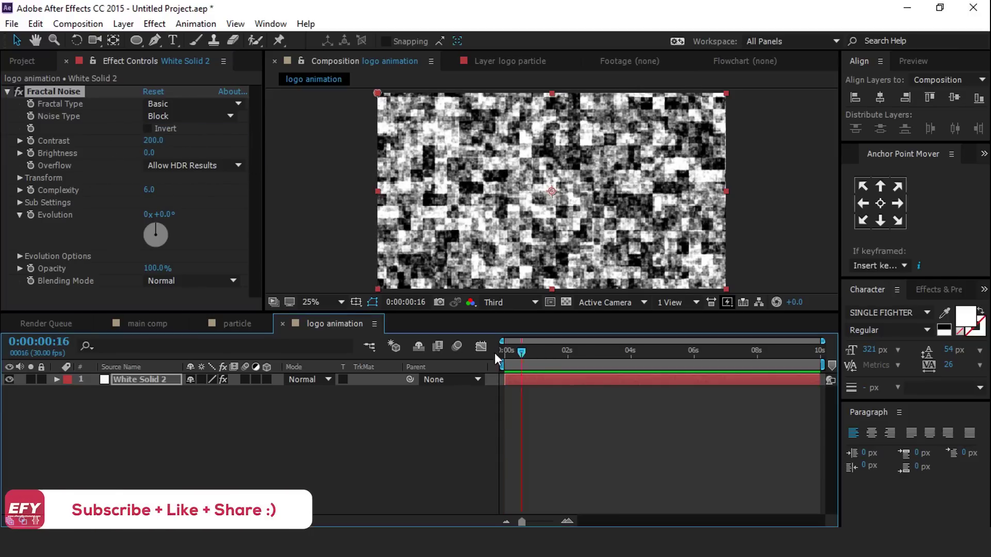
pyautogui.click(49, 151)
pyautogui.click(148, 152)
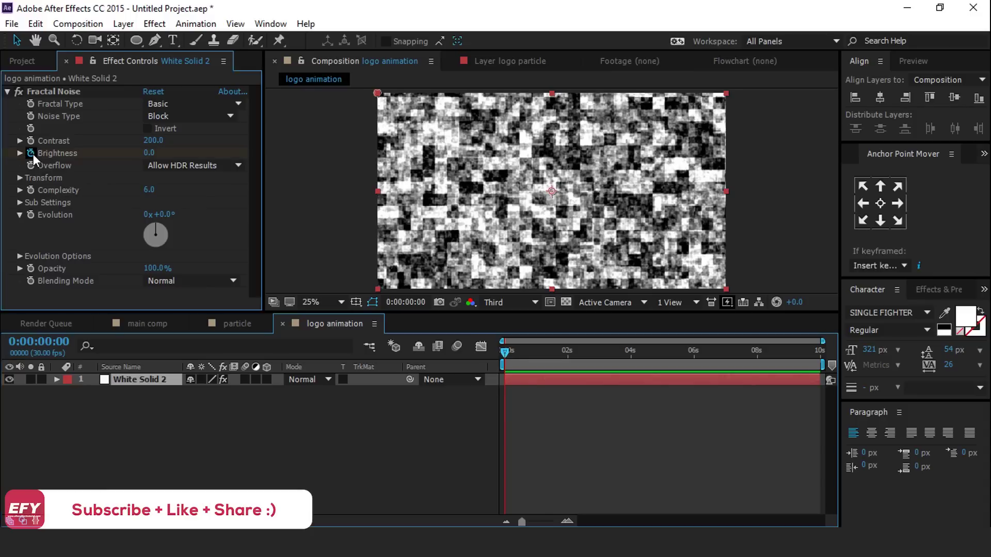
pyautogui.write('-155')
pyautogui.press('Return')
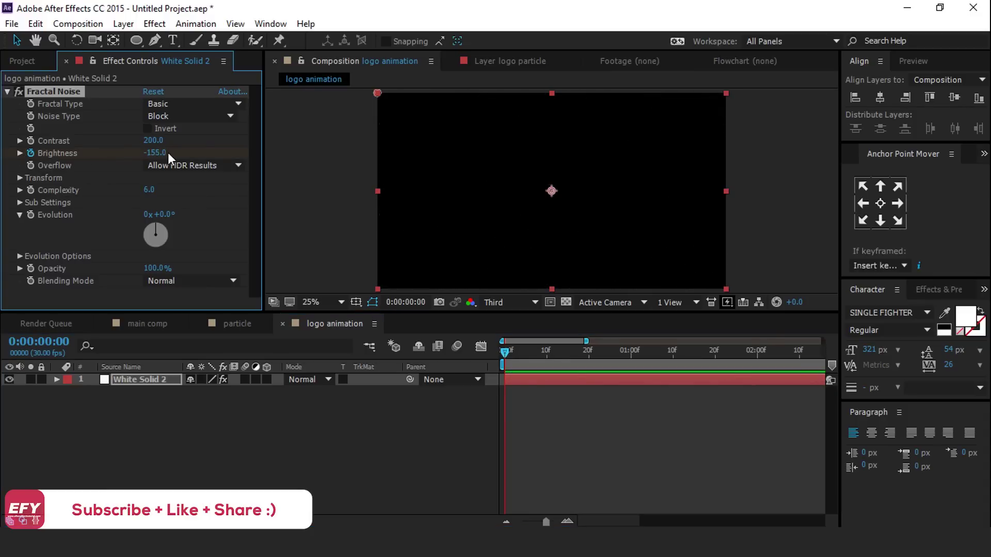
pyautogui.click(164, 152)
pyautogui.write('-130')
pyautogui.press('Return')
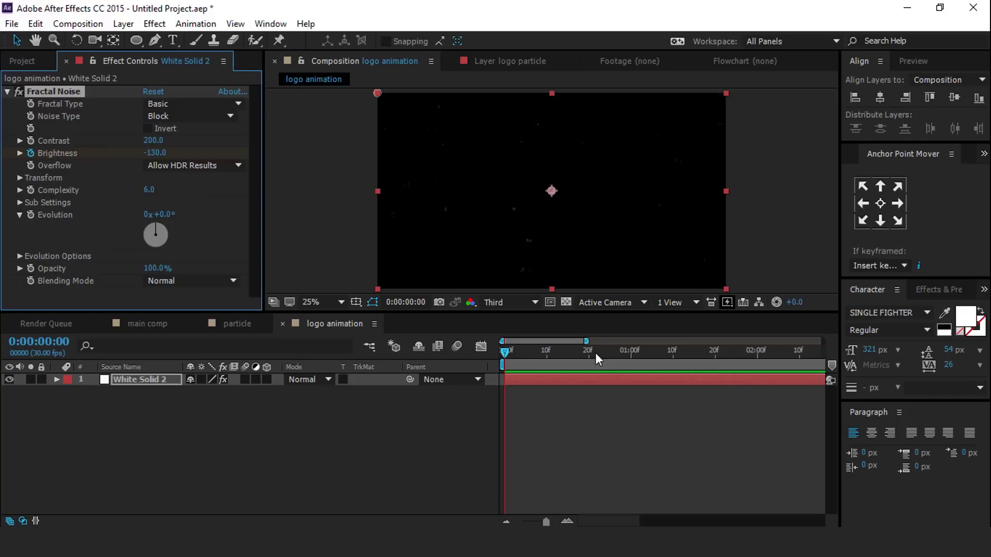
# Add a second Brightness keyframe with a value of 130 at frame 20.
pyautogui.click(589, 352)
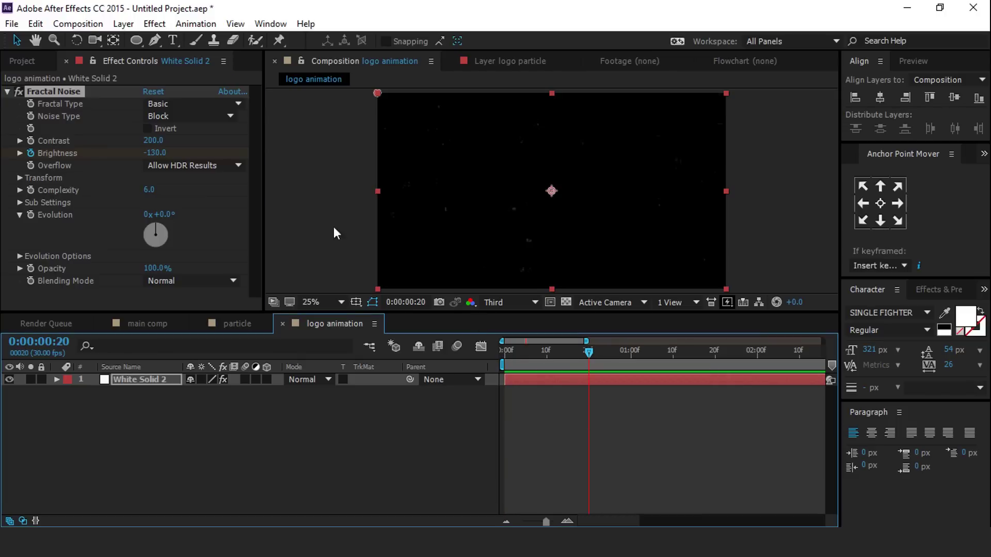
pyautogui.click(155, 153)
pyautogui.write('13')
pyautogui.press('Return')
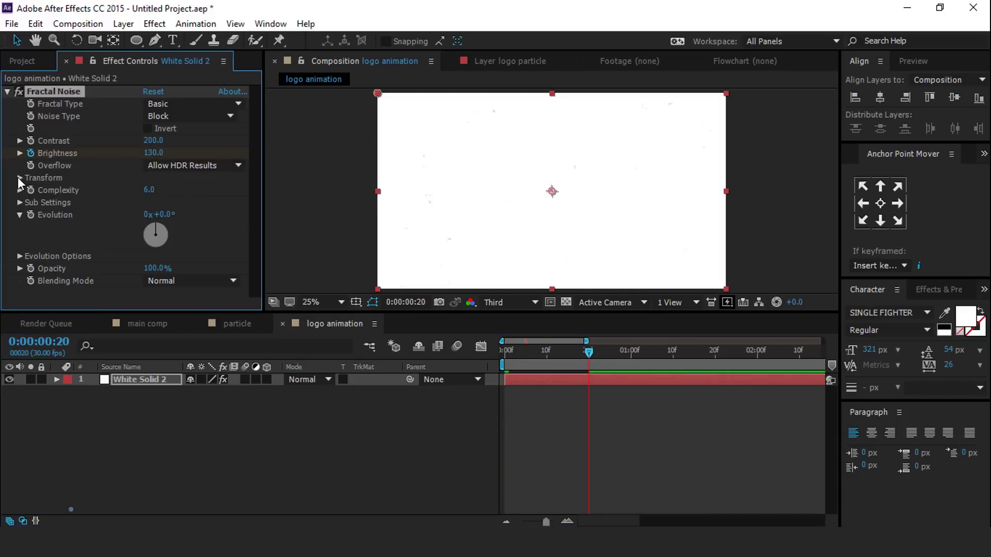
# Disable Uniform Scaling in the Fractal Noise transform, then set Scale Width to 5000 and Scale Height to 20.
pyautogui.click(19, 179)
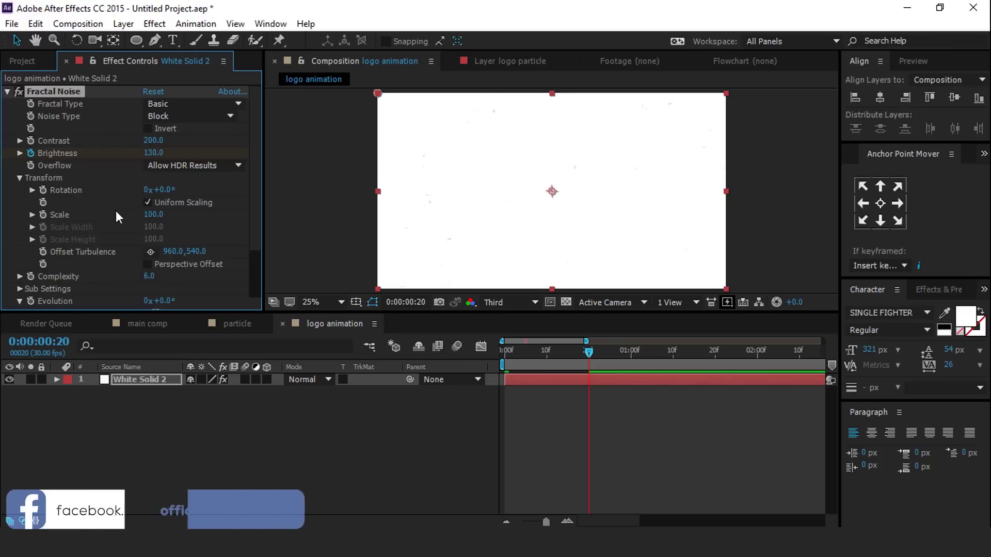
pyautogui.click(147, 201)
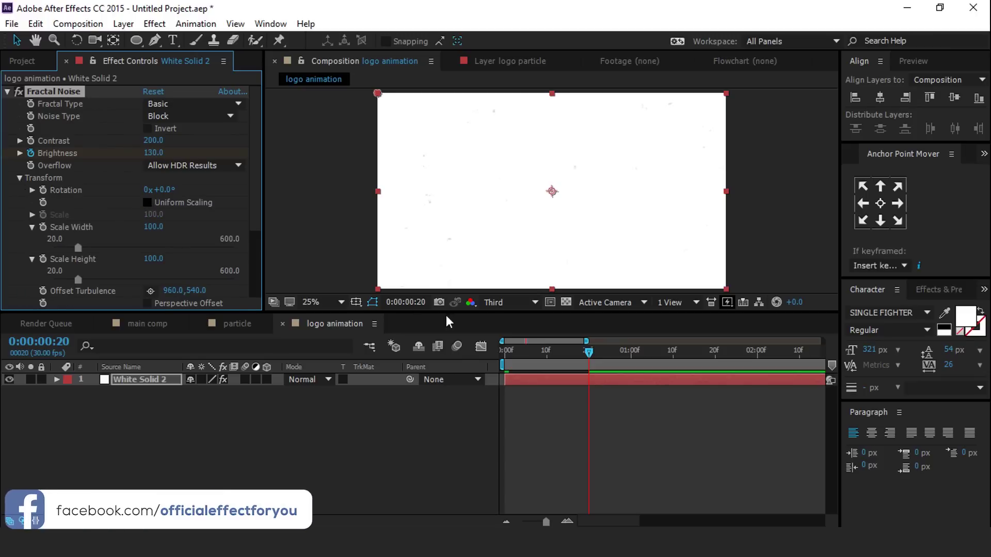
pyautogui.moveTo(539, 351); pyautogui.dragTo(553, 353)
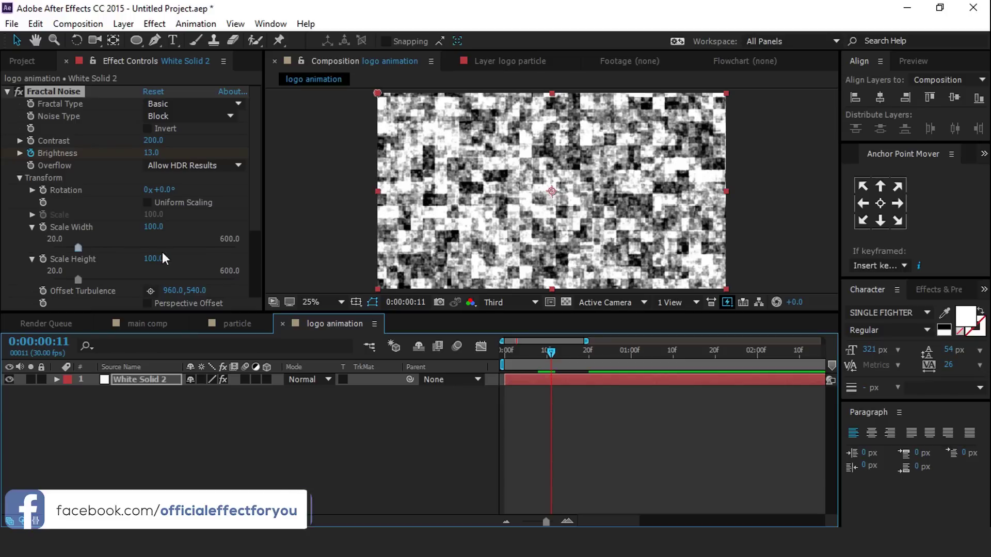
pyautogui.moveTo(127, 249); pyautogui.dragTo(255, 252)
pyautogui.click(154, 227)
pyautogui.write('5000')
pyautogui.press('Return')
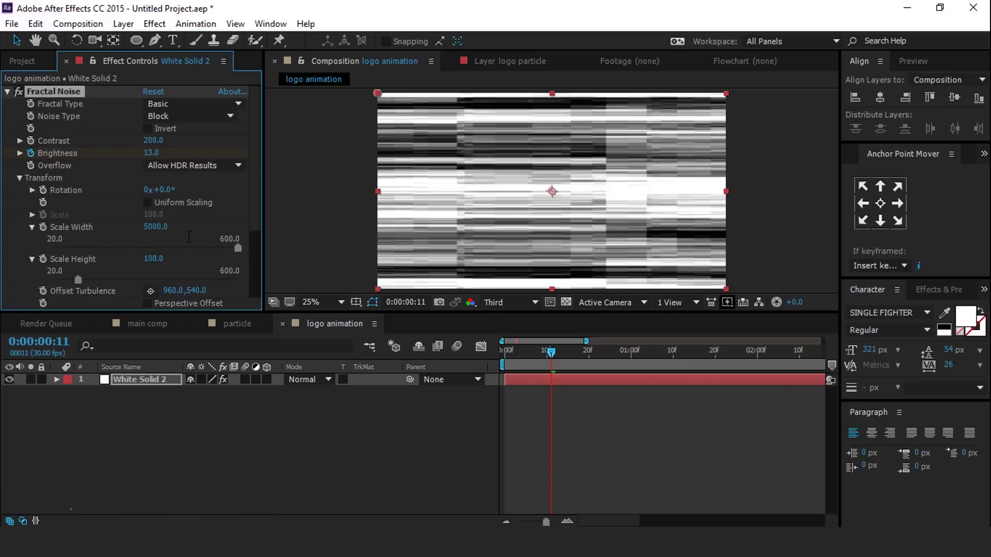
pyautogui.click(154, 259)
pyautogui.write('20')
pyautogui.press('Return')
pyautogui.click(7, 92)
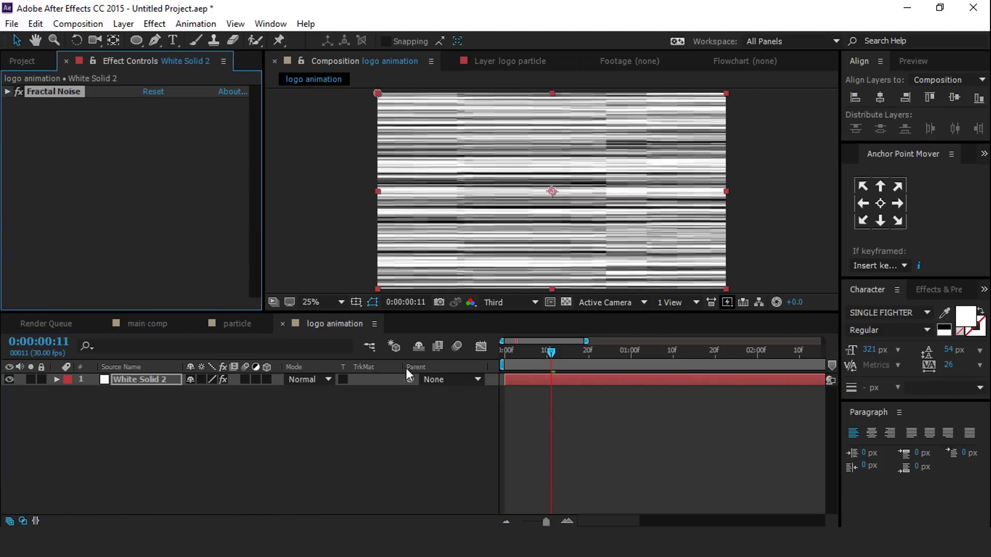
# Pre-compose the White Solid 2 layer as "alpha transition".
pyautogui.rightClick(147, 381)
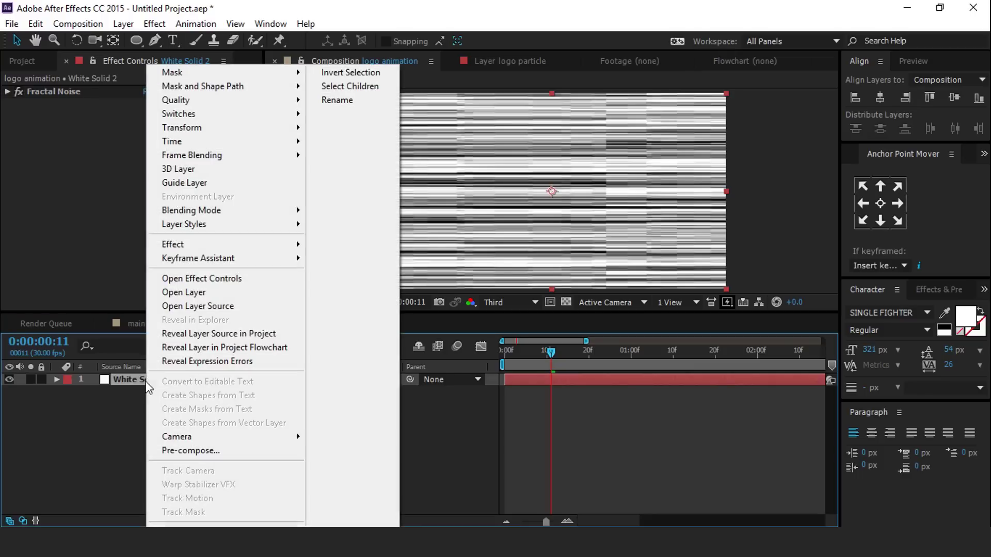
pyautogui.click(178, 450)
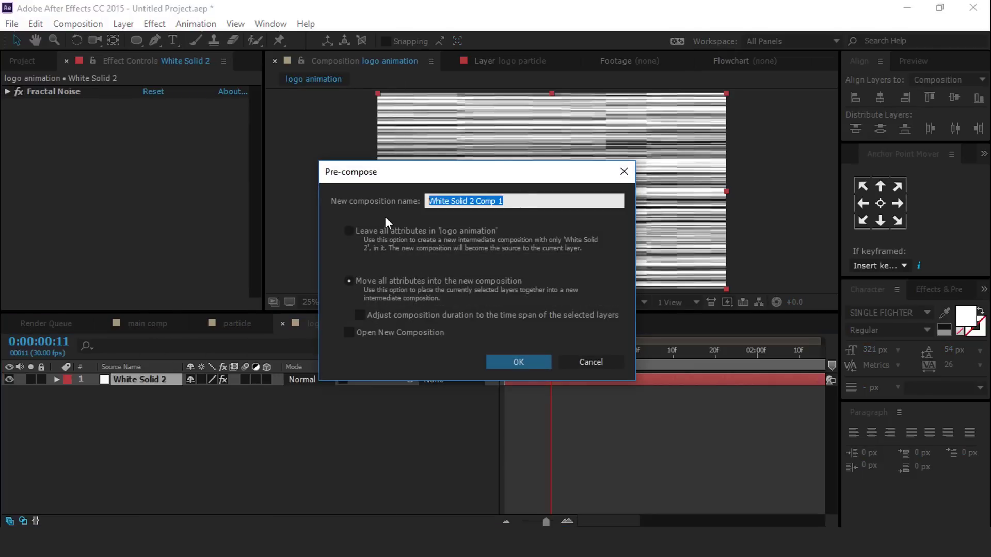
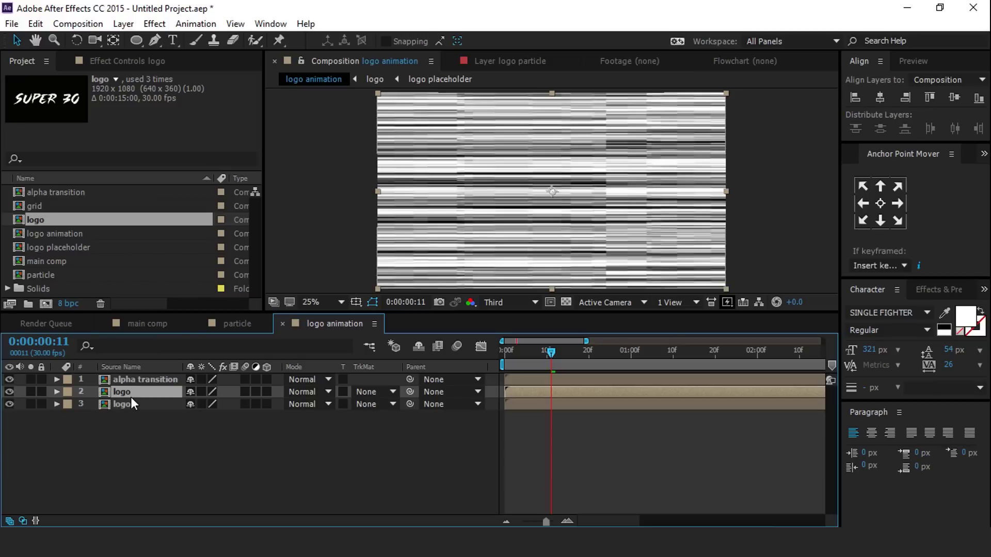
# Hide the bottom logo layer in the logo animation comp.
pyautogui.click(138, 409)
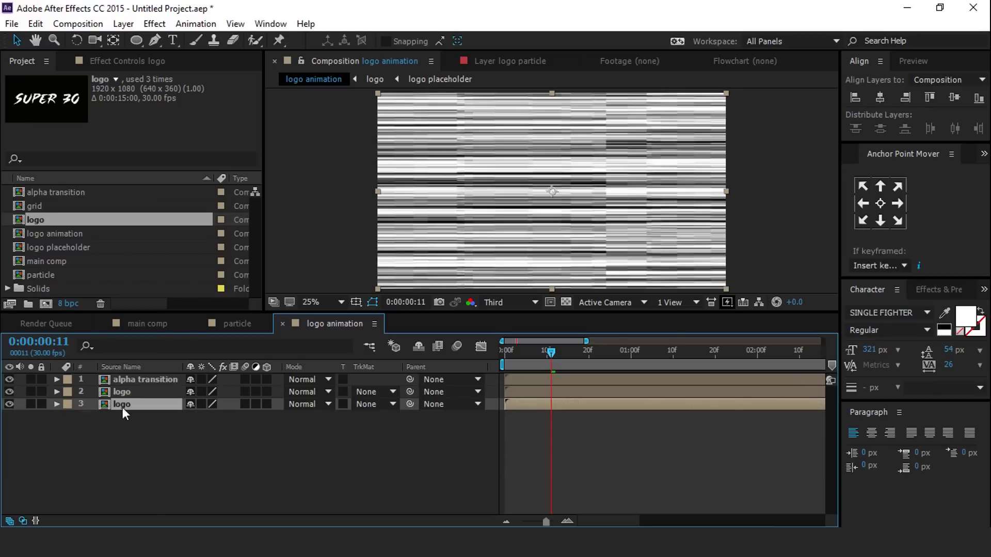
pyautogui.click(10, 404)
pyautogui.click(151, 440)
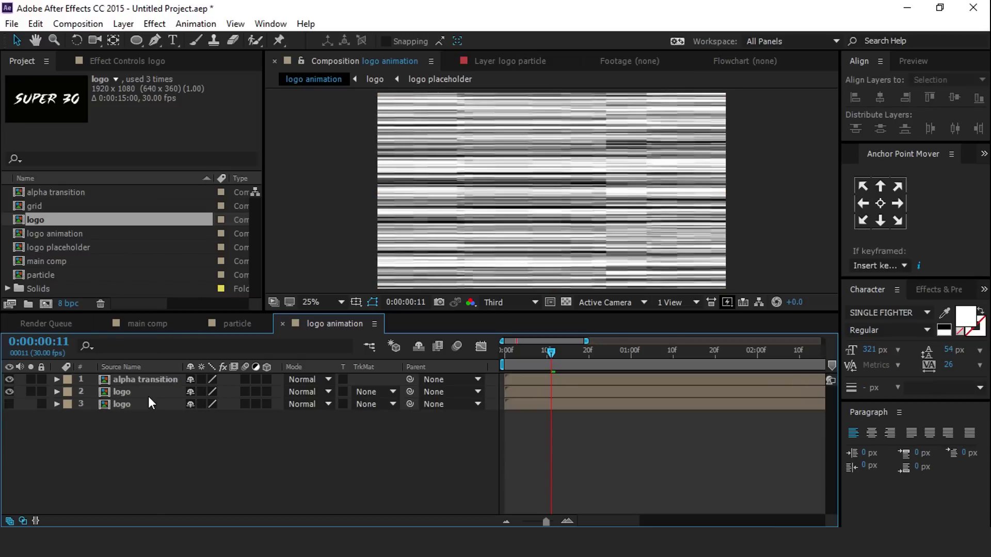
# Set the upper logo layer's blending mode to Screen and its track matte to Luma Matte "alpha transition".
pyautogui.click(124, 392)
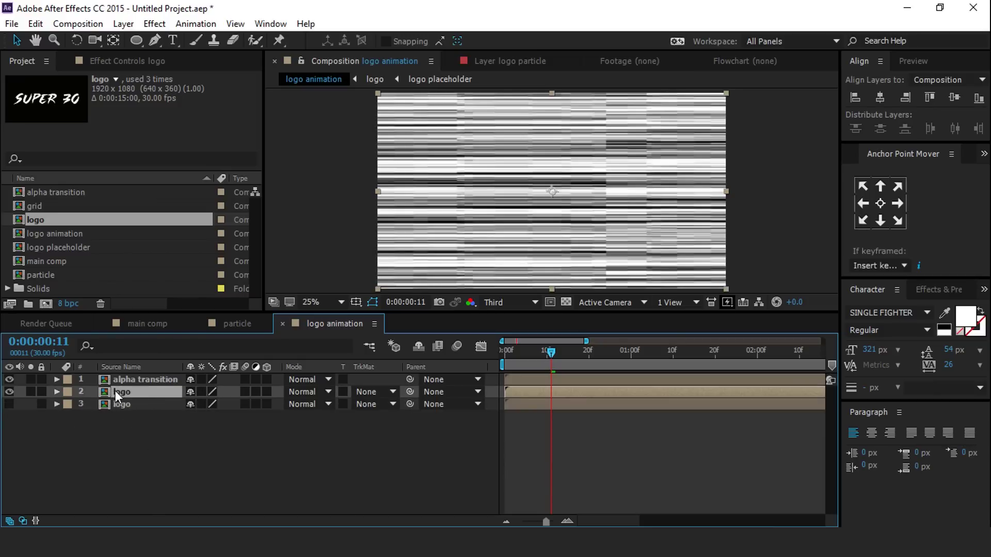
pyautogui.click(319, 392)
pyautogui.click(349, 237)
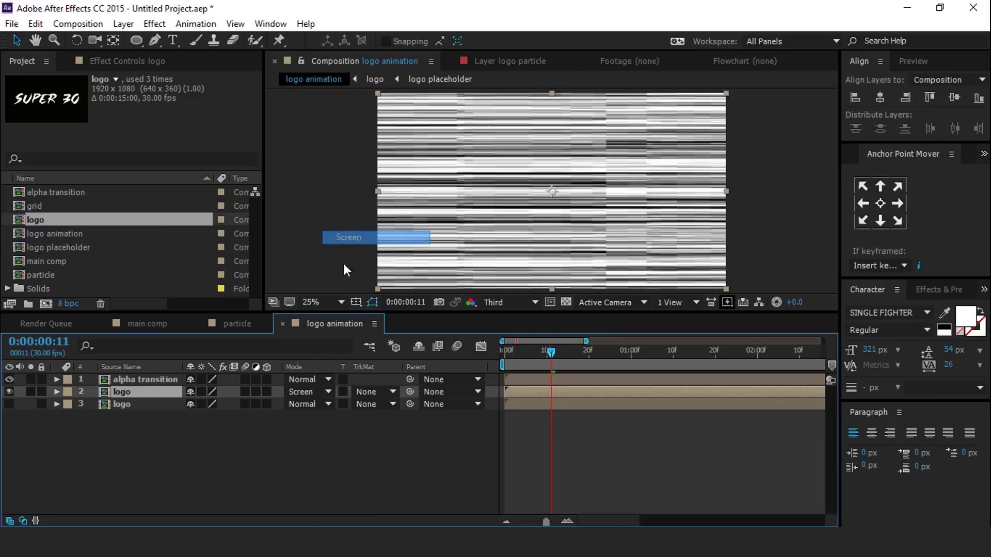
pyautogui.click(391, 392)
pyautogui.click(458, 461)
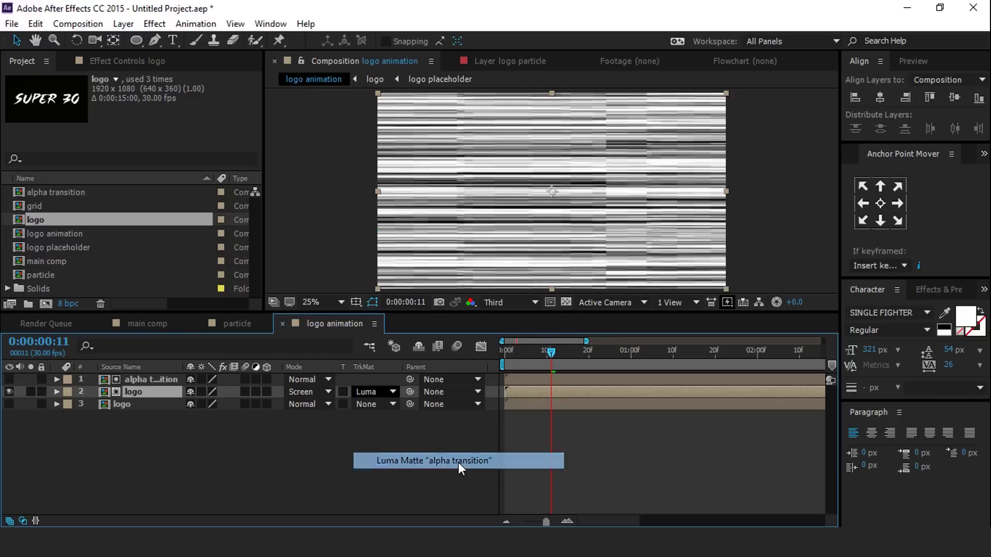
# Apply Displacement Map to the upper logo layer and choose alpha transition as its Displacement Map Layer.
pyautogui.click(147, 391)
pyautogui.hotkey('ctrl', 'space')
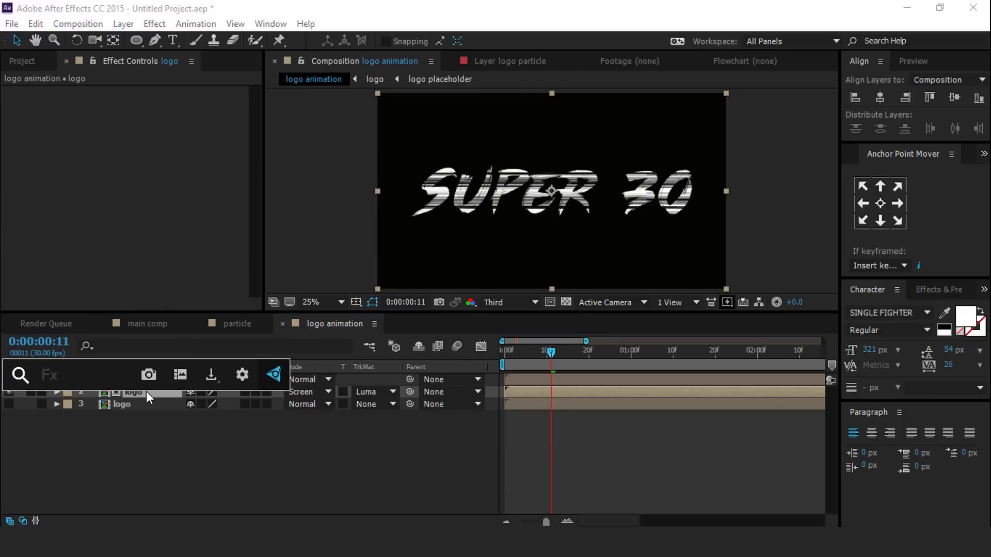
pyautogui.write('dis')
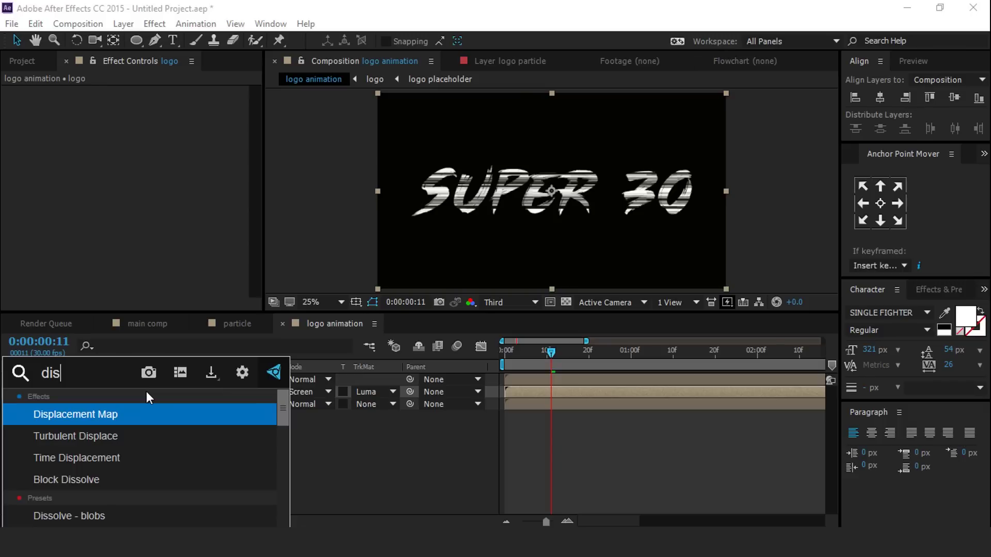
pyautogui.click(104, 419)
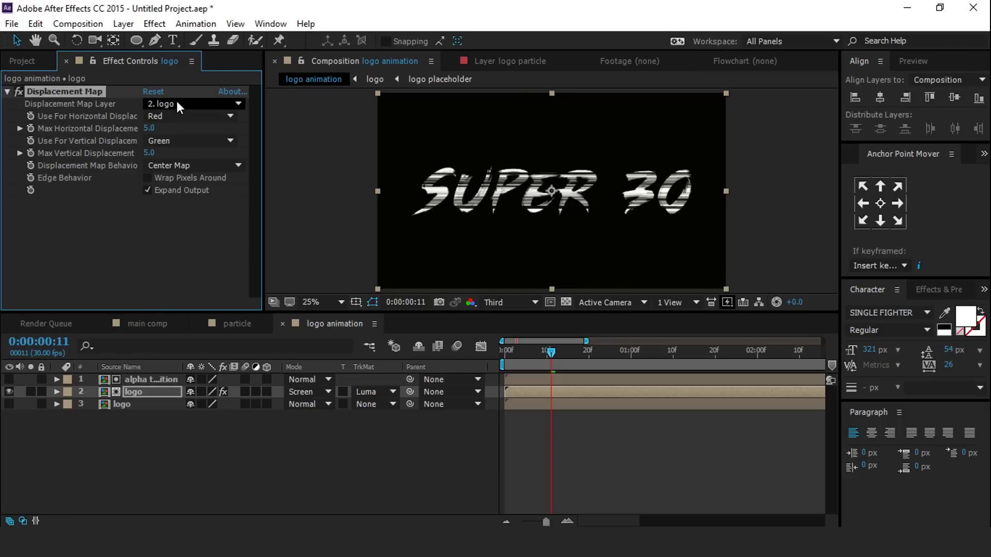
pyautogui.click(238, 105)
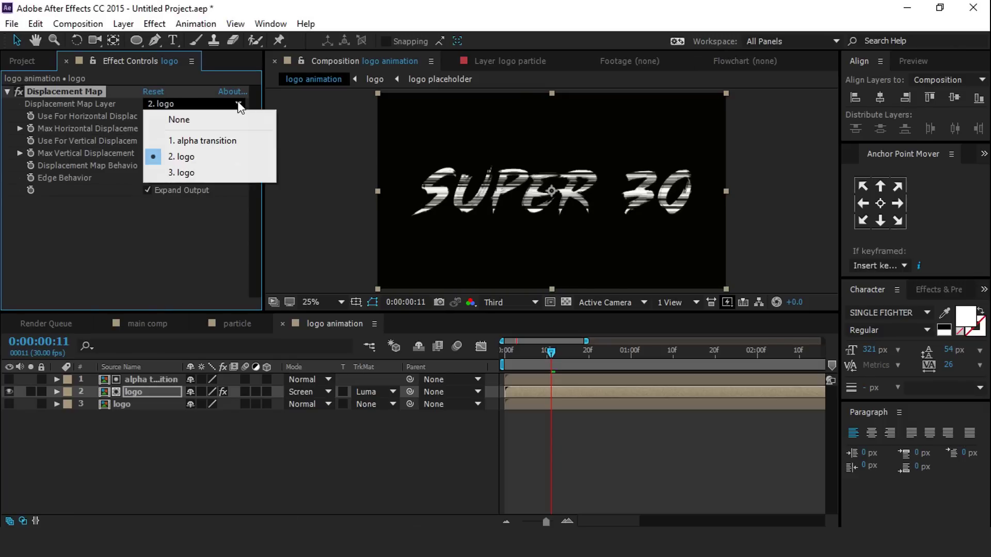
pyautogui.click(223, 140)
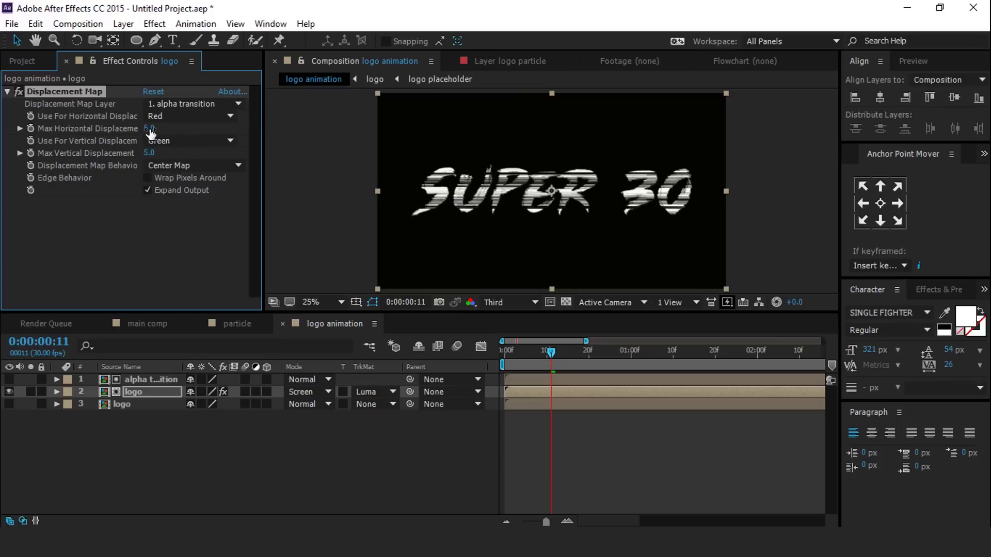
# Keyframe the Displacement Map's Max Horizontal Displacement at the first frame with a value of 500.
pyautogui.moveTo(548, 352); pyautogui.dragTo(504, 351)
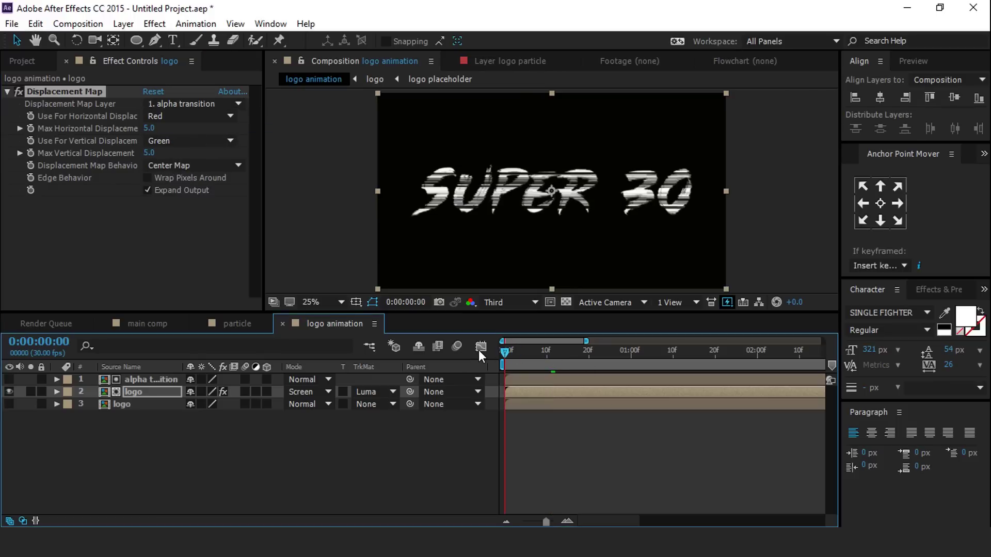
pyautogui.click(32, 129)
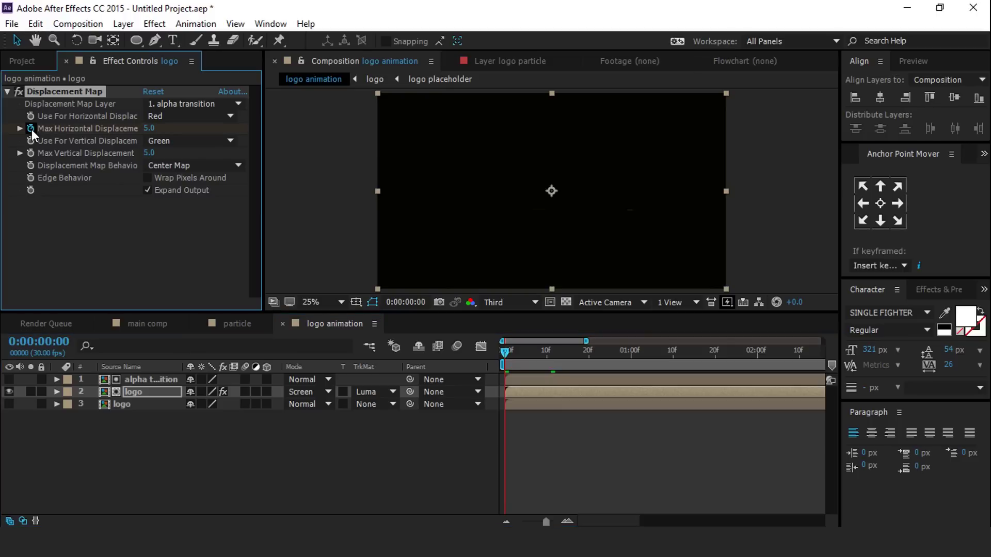
pyautogui.click(32, 130)
pyautogui.click(148, 129)
pyautogui.write('500')
pyautogui.press('Return')
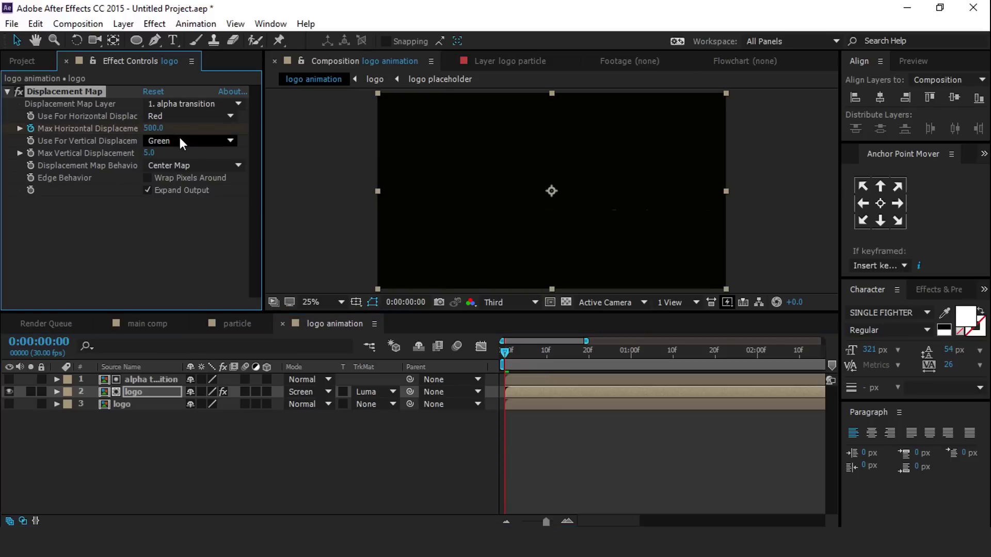
# Set Max Vertical Displacement to 0 and use Luminance for both horizontal and vertical displacement.
pyautogui.write('0')
pyautogui.press('Return')
pyautogui.click(174, 116)
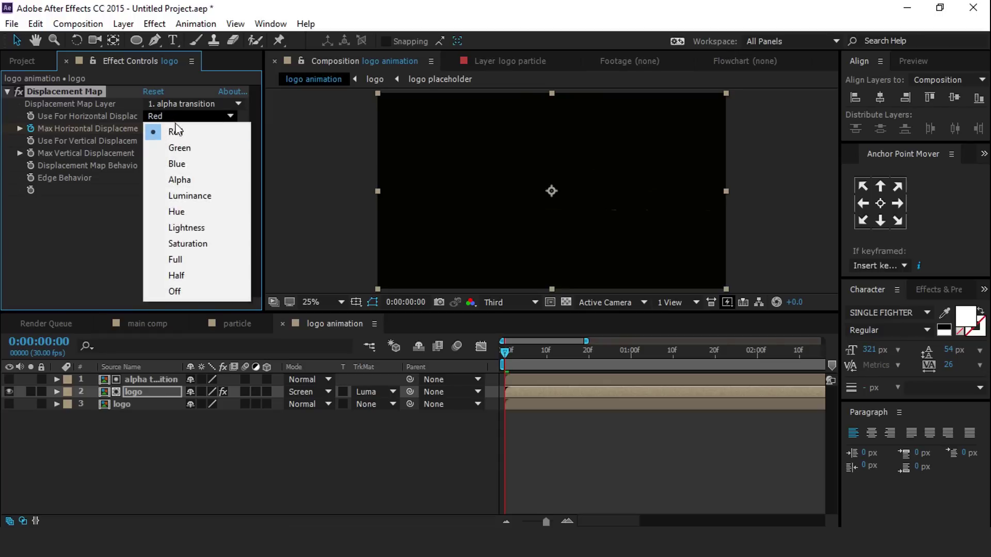
pyautogui.click(204, 191)
pyautogui.click(219, 140)
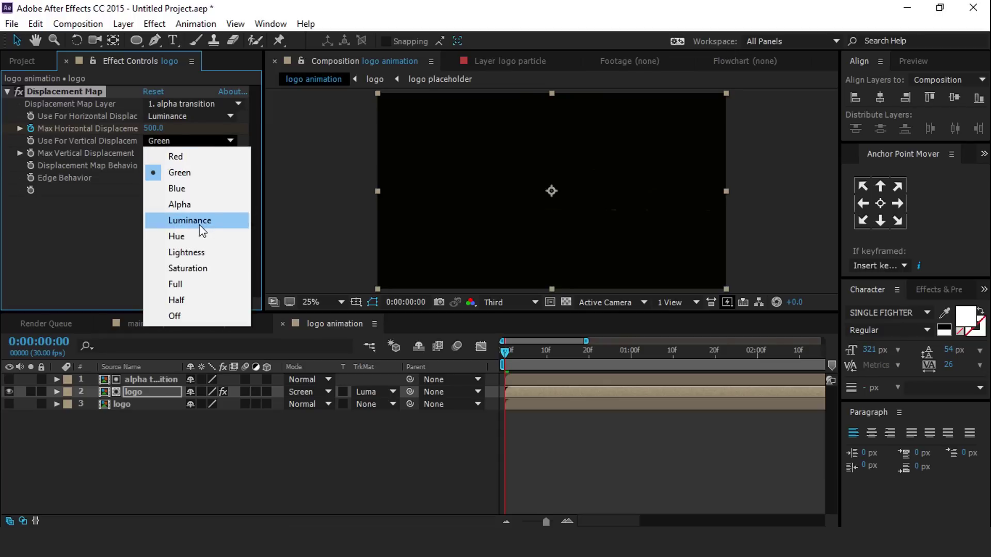
pyautogui.click(203, 222)
pyautogui.moveTo(512, 349)
pyautogui.mouseDown()
pyautogui.moveTo(586, 358)
pyautogui.moveTo(504, 364)
pyautogui.mouseUp()
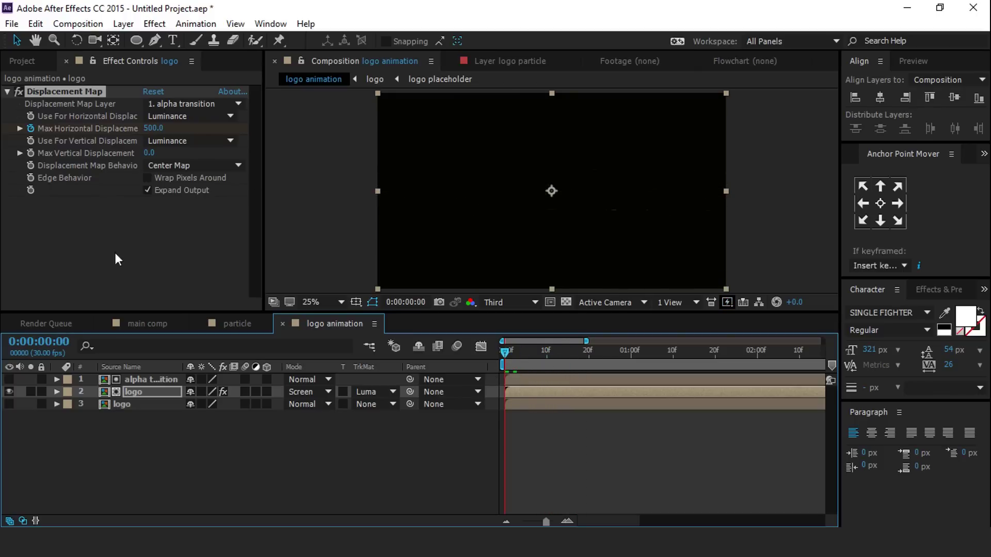
# Duplicate the Displacement Map effect and set the copy's Max Horizontal Displacement to -500.
pyautogui.click(78, 91)
pyautogui.hotkey('ctrl', 'd')
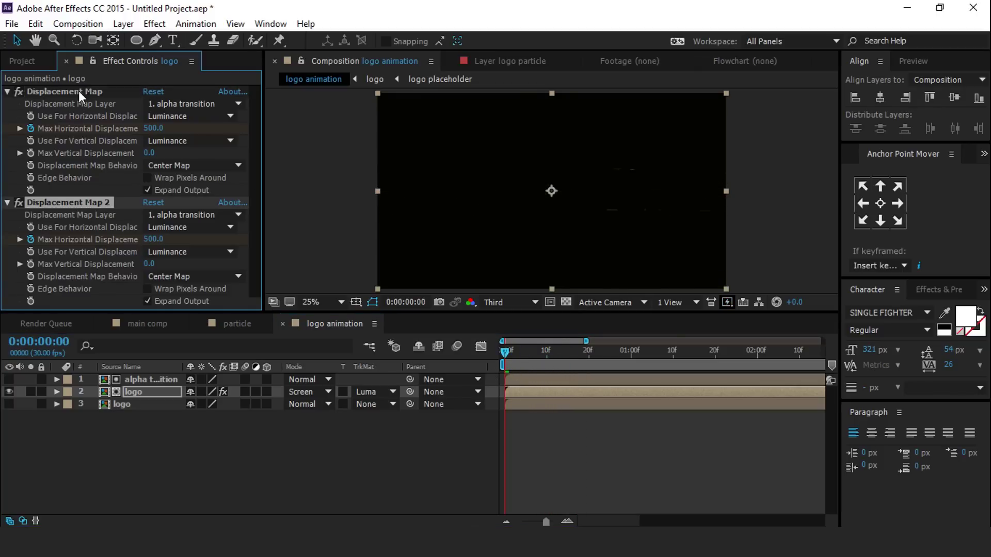
pyautogui.click(156, 239)
pyautogui.press('Home')
pyautogui.write('-')
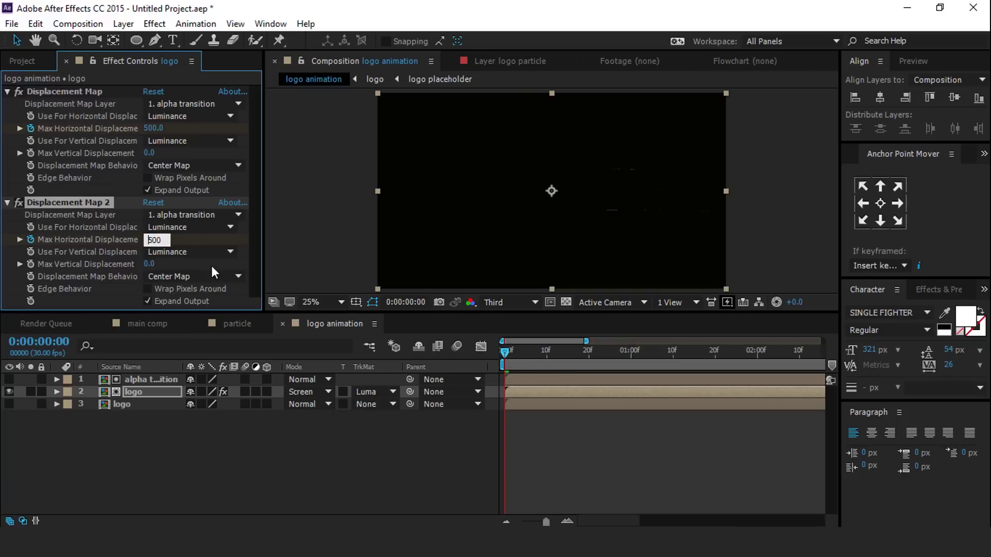
pyautogui.press('Return')
# Preview the displaced logo animation and move the current time to frame 22.
pyautogui.press('space')
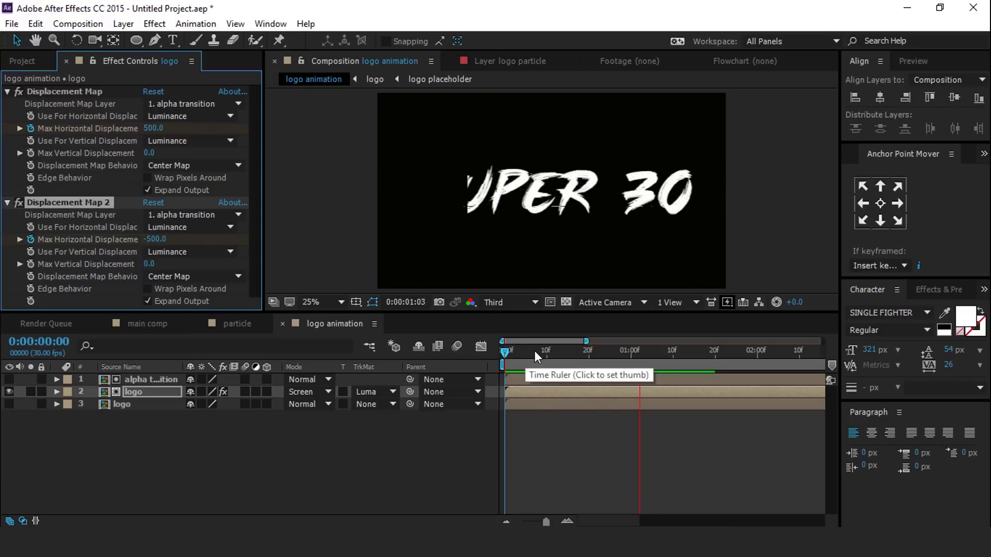
pyautogui.click(548, 351)
pyautogui.moveTo(547, 349); pyautogui.dragTo(598, 352)
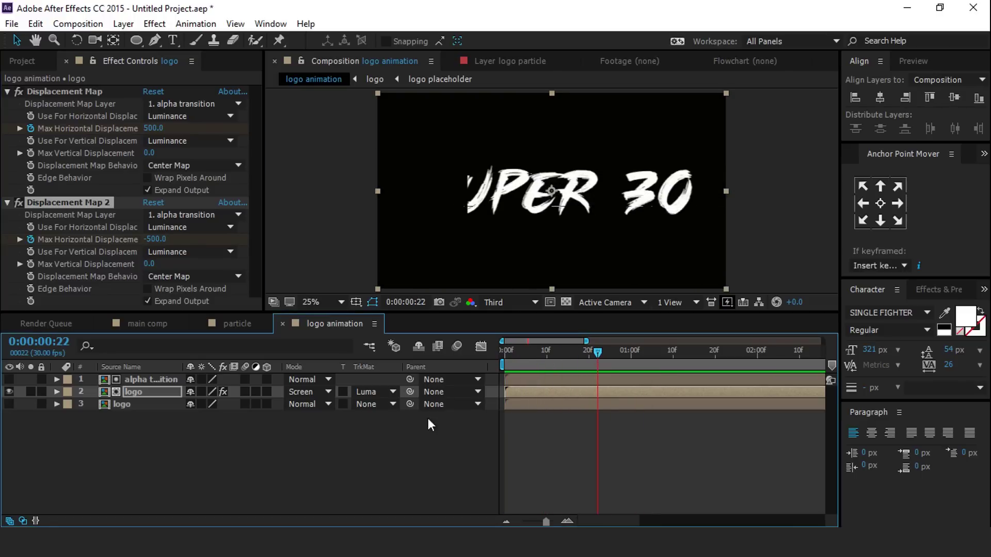
# Make the bottom logo layer visible and shift it to start at frame 22.
pyautogui.click(516, 404)
pyautogui.click(9, 404)
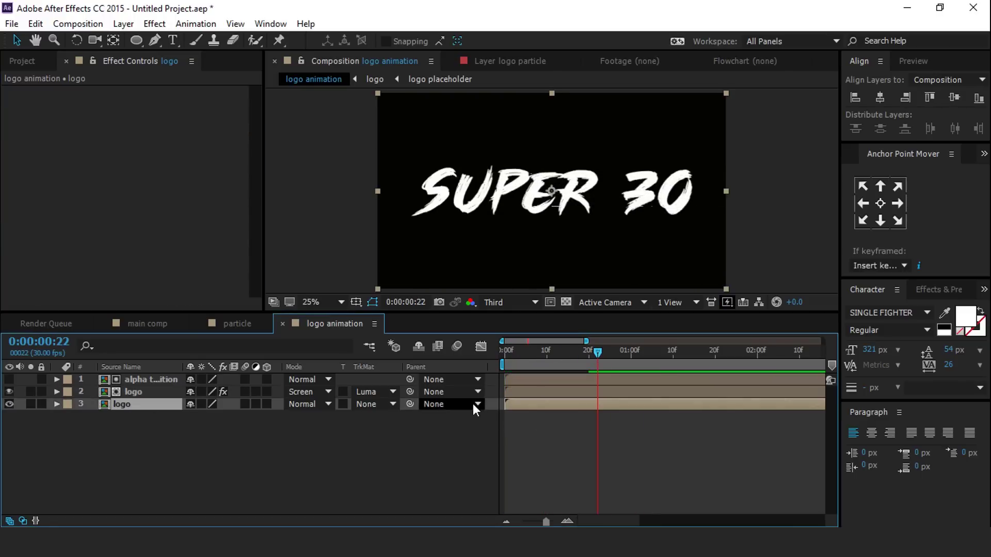
pyautogui.moveTo(552, 406); pyautogui.dragTo(625, 407)
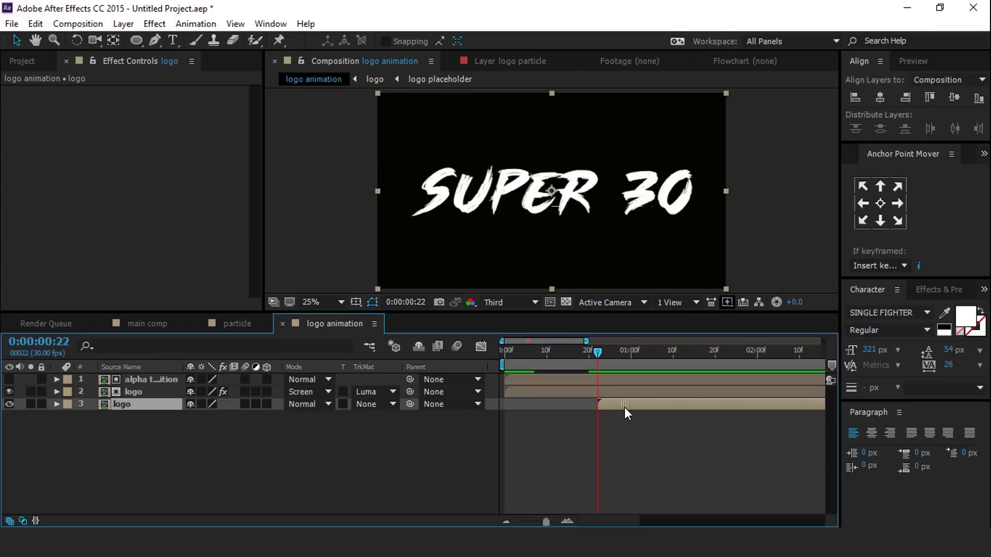
# At frame 20, keyframe Max Horizontal Displacement to 0 in both Displacement Map effects of the matted logo layer.
pyautogui.click(582, 393)
pyautogui.press('u')
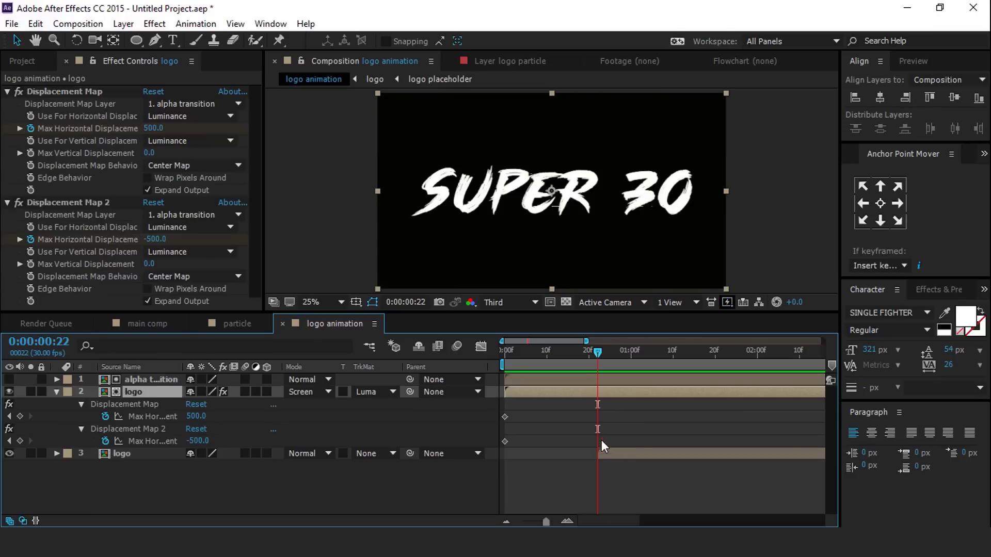
pyautogui.press('pageup')
pyautogui.press('pageup')
pyautogui.click(154, 128)
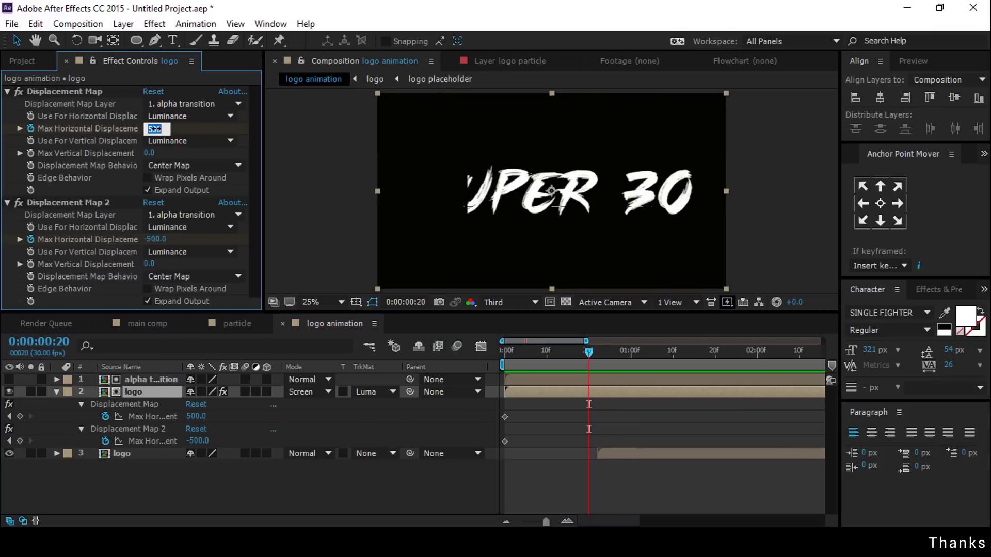
pyautogui.write('0')
pyautogui.press('Return')
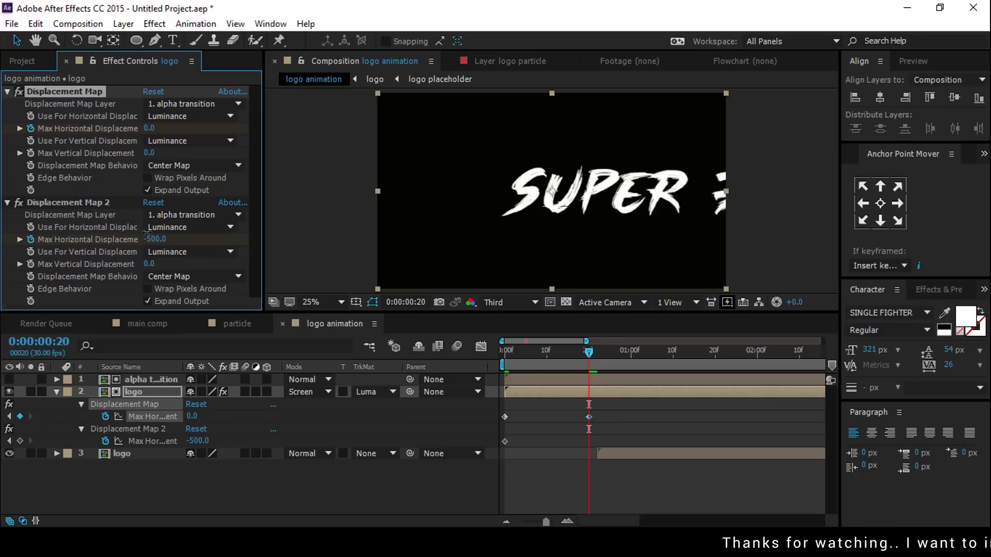
pyautogui.click(155, 239)
pyautogui.write('0')
pyautogui.press('Return')
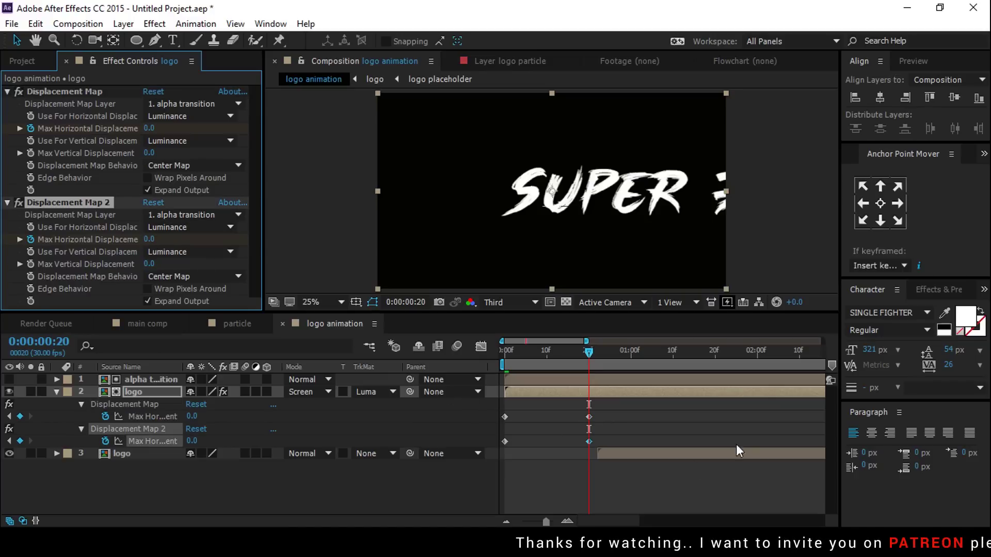
# Trim the alpha transition and displaced logo layers to end at frame 20, and start the bottom logo layer there.
pyautogui.keyDown('shift'); pyautogui.click(594, 384); pyautogui.keyUp('shift')
pyautogui.hotkey('alt', ']')
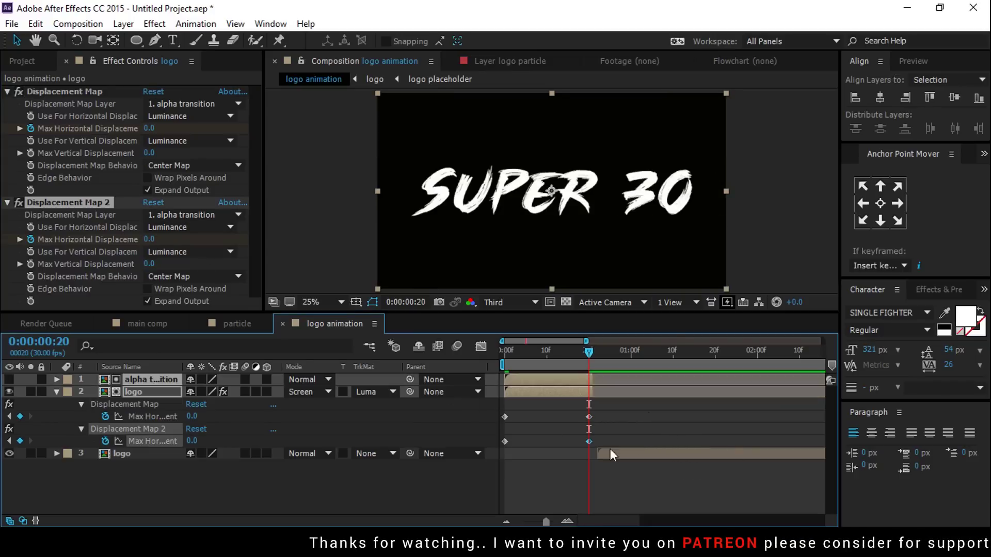
pyautogui.click(611, 453)
pyautogui.press('[')
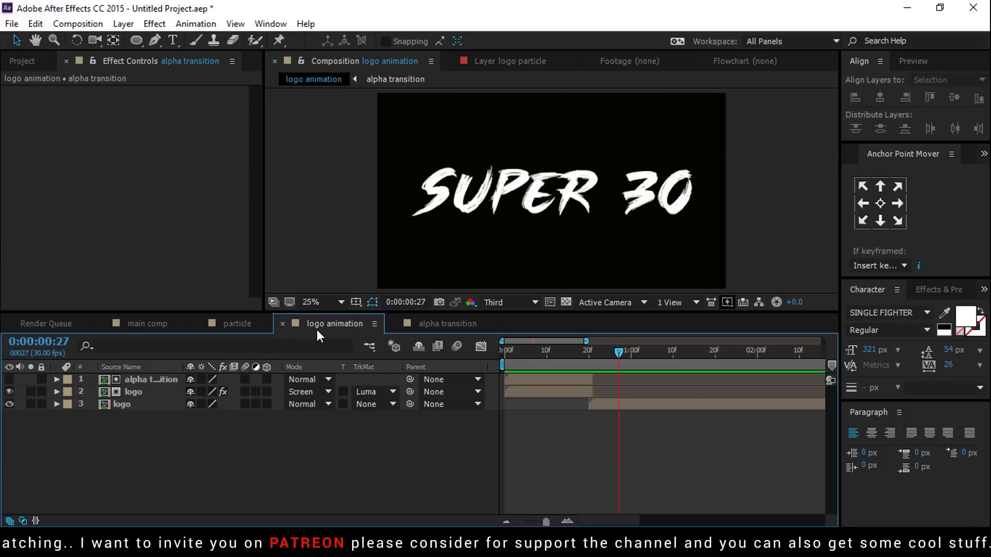
# Close the logo animation composition and, in main comp, duplicate the logo layer and place the copy directly above logo particle.
pyautogui.click(282, 324)
pyautogui.click(149, 324)
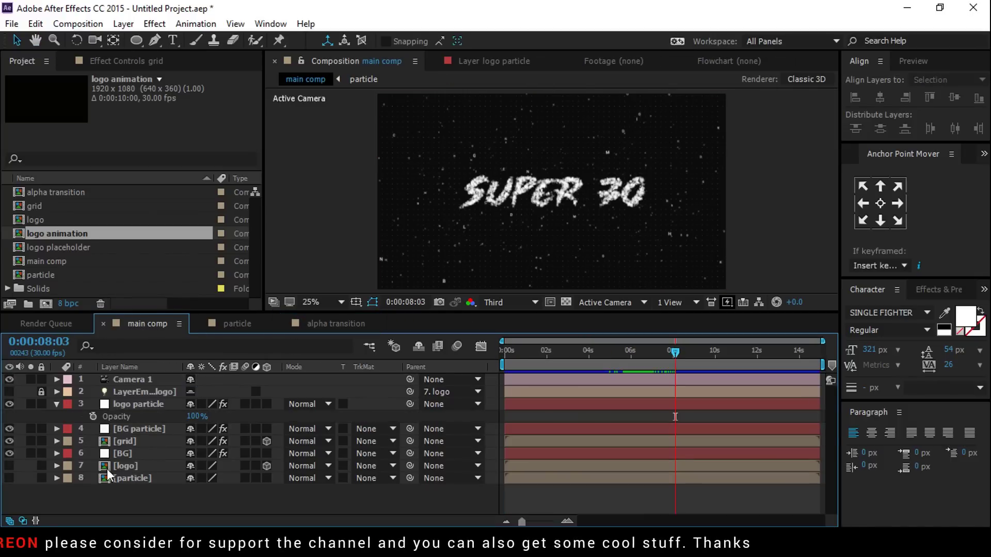
pyautogui.click(124, 467)
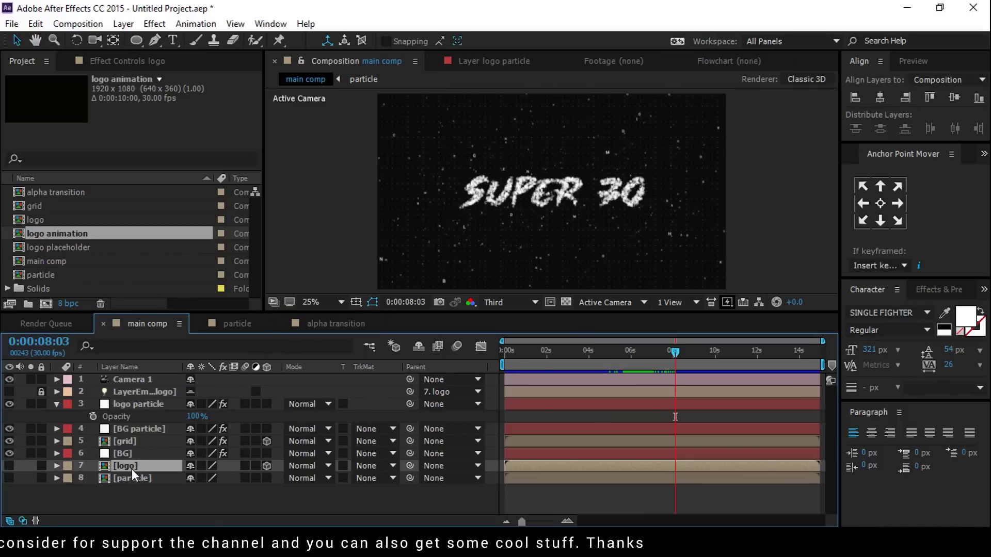
pyautogui.hotkey('ctrl', 'd')
pyautogui.moveTo(134, 467); pyautogui.dragTo(137, 400)
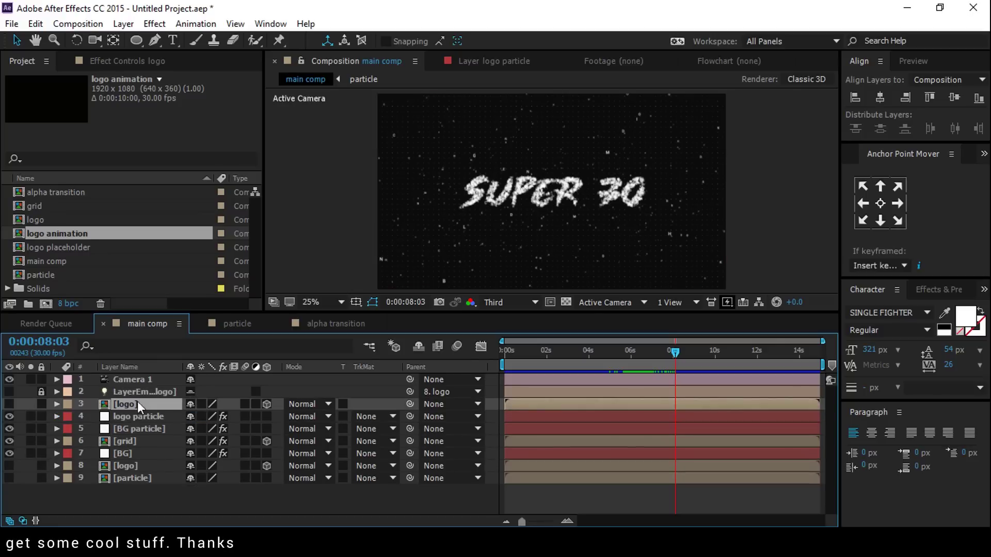
# Start the copied logo layer at 0:00:08:03 and replace its source with the logo animation composition.
pyautogui.moveTo(561, 404); pyautogui.dragTo(726, 403)
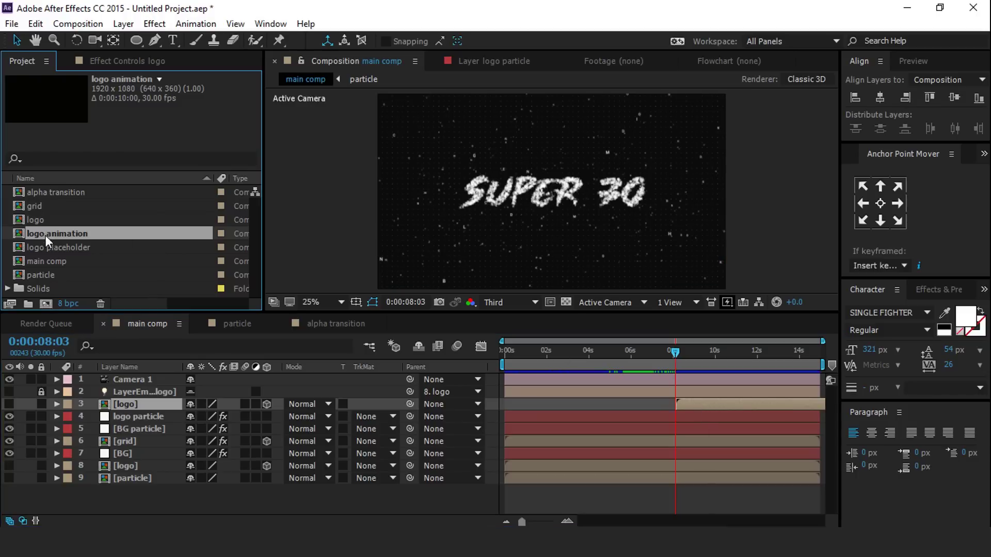
pyautogui.moveTo(62, 241); pyautogui.dragTo(132, 411)
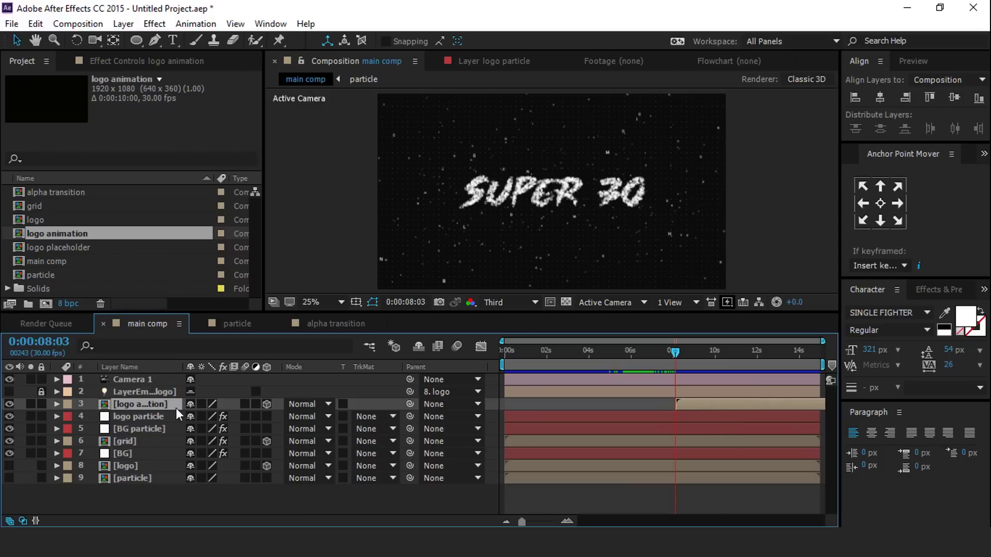
# At 0:00:08:03, keyframe Opacity on the logo animation and logo particle layers, with logo animation at 0% and logo particle at 100%.
pyautogui.click(697, 420)
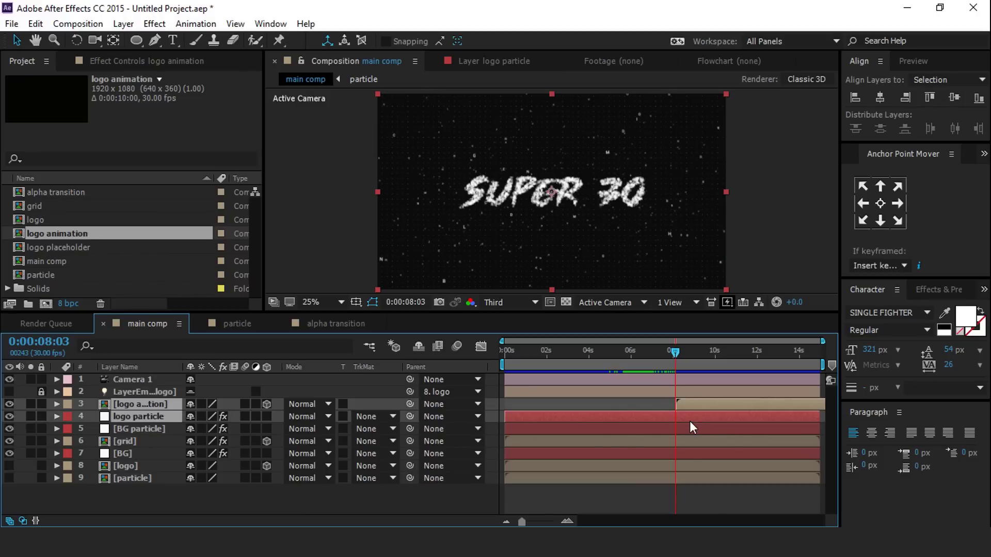
pyautogui.press('t')
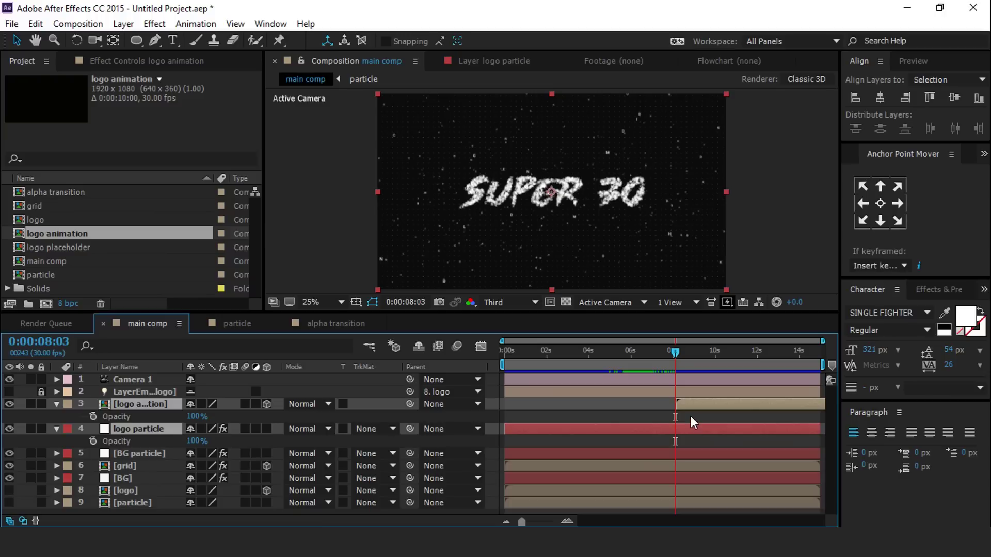
pyautogui.click(93, 441)
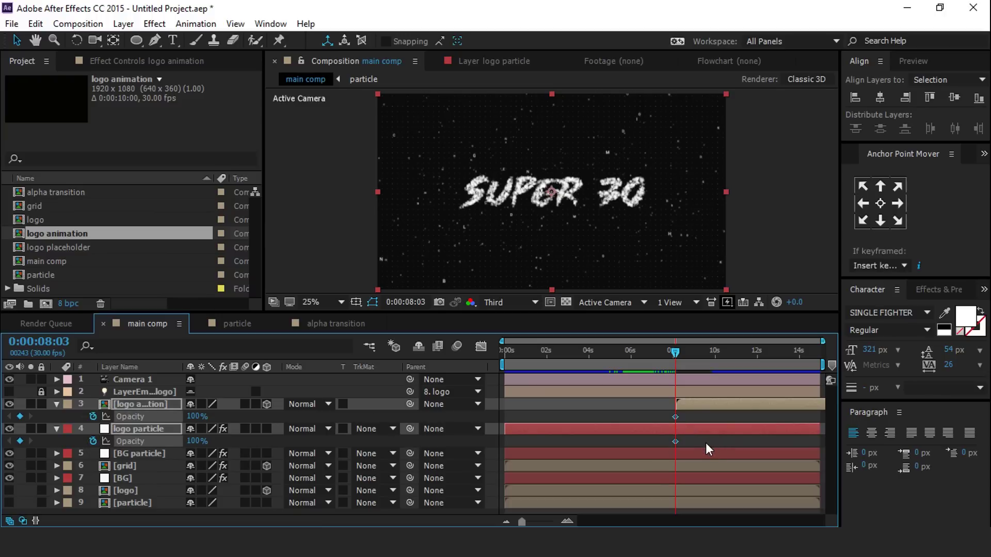
pyautogui.keyDown('ctrl'); pyautogui.click(221, 431); pyautogui.keyUp('ctrl')
pyautogui.click(192, 416)
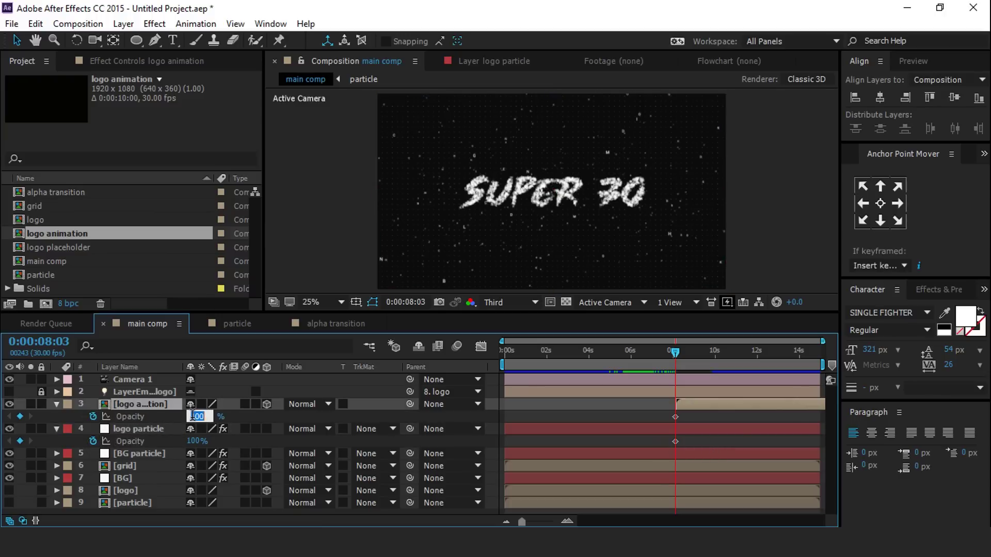
pyautogui.write('0')
pyautogui.click(706, 413)
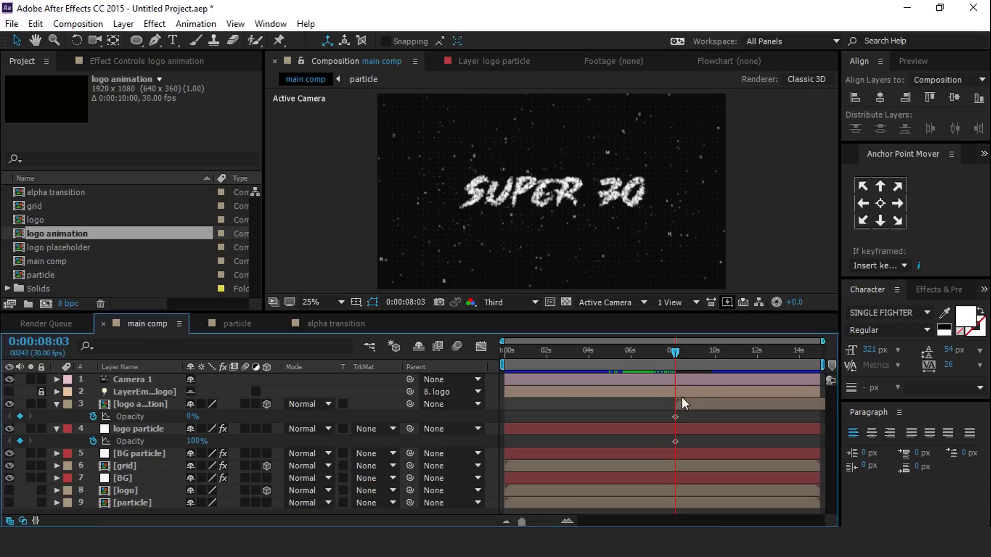
# At 0:00:08:19, set Opacity to 100% for logo animation and 0% for logo particle.
pyautogui.press('=')
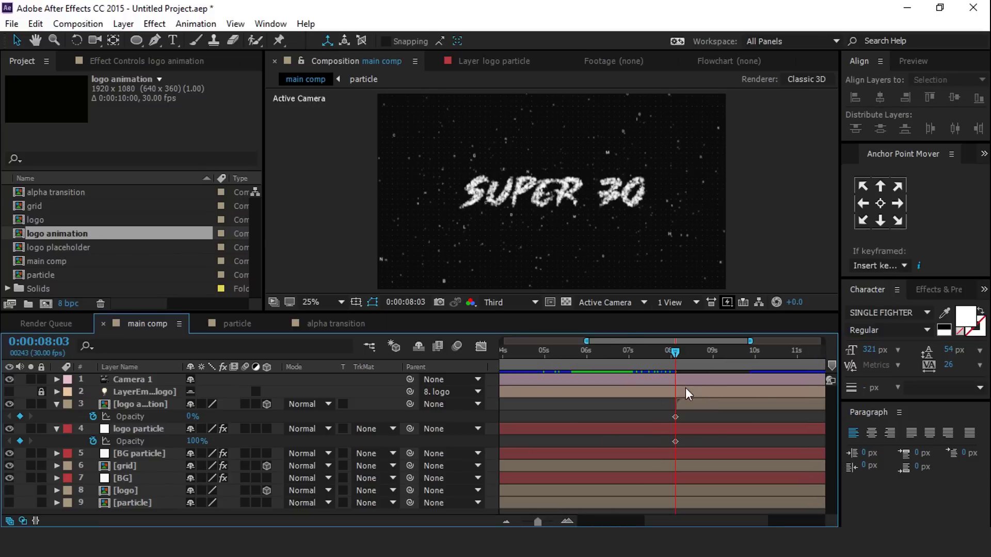
pyautogui.moveTo(677, 352); pyautogui.dragTo(697, 354)
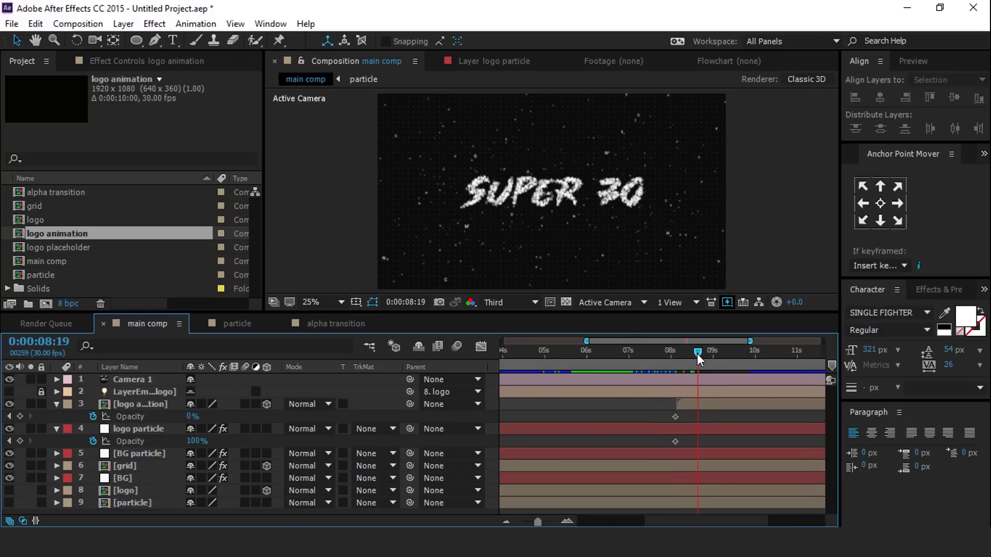
pyautogui.click(192, 416)
pyautogui.press('Return')
pyautogui.moveTo(192, 416); pyautogui.dragTo(143, 441)
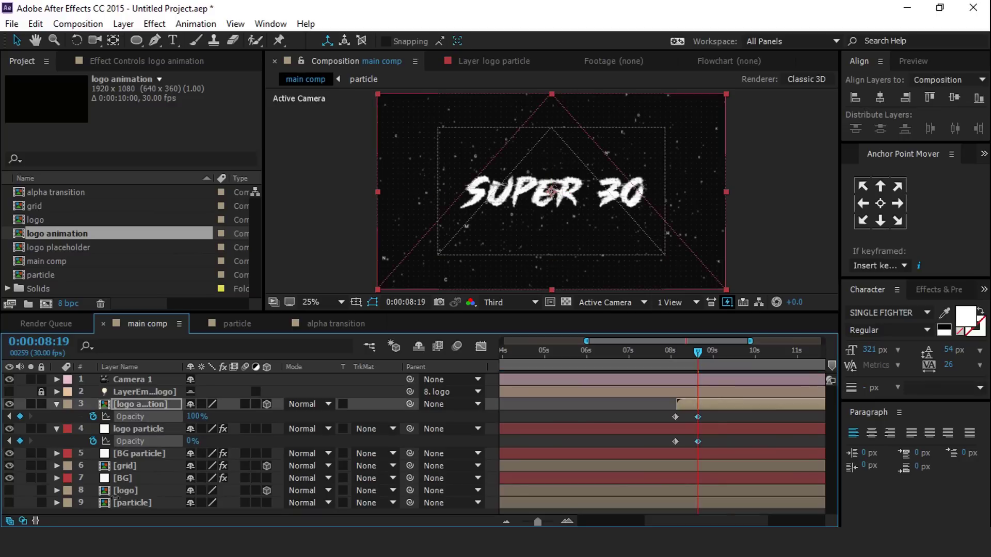
# Preview the opacity crossfade from 0:00:07:23 and collapse the logo animation and logo particle layer properties.
pyautogui.click(711, 429)
pyautogui.click(662, 351)
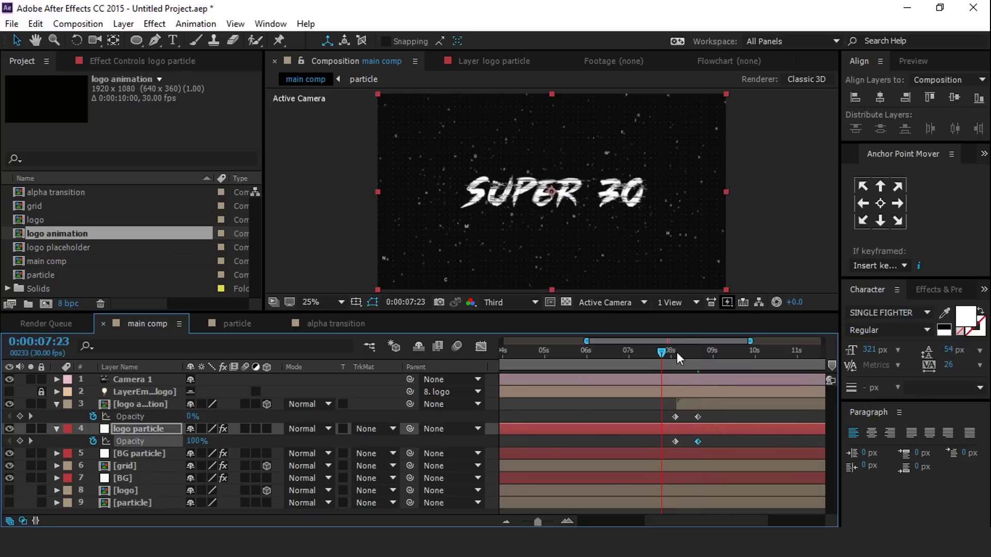
pyautogui.press('space')
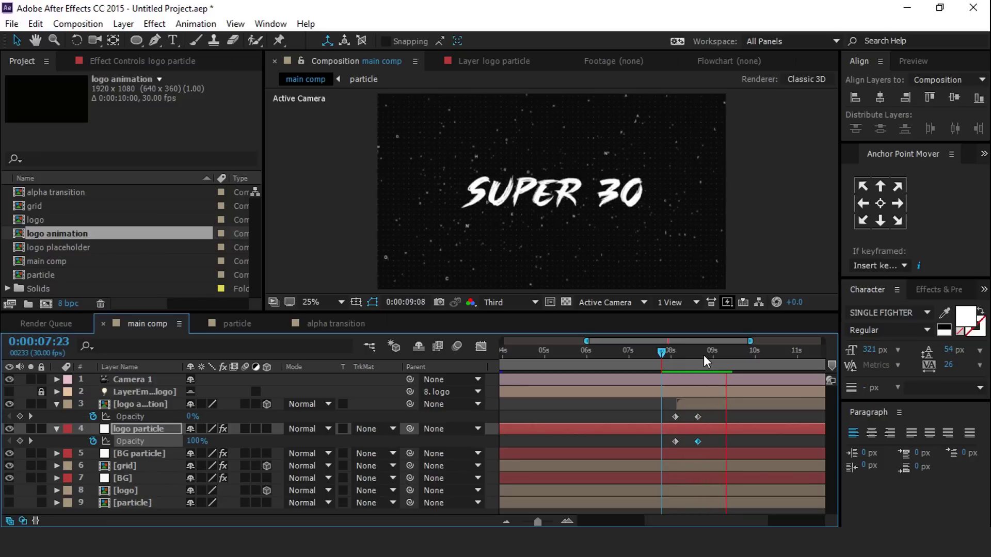
pyautogui.press('space')
pyautogui.click(55, 429)
pyautogui.click(58, 405)
# Add an adjustment layer to main comp and apply the CC Lens effect to it.
pyautogui.rightClick(365, 490)
pyautogui.moveTo(377, 351)
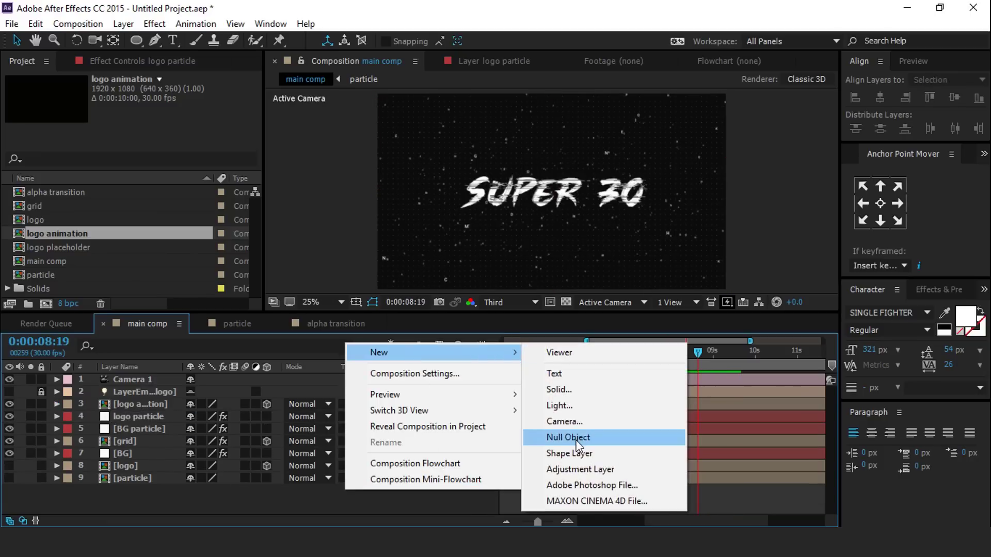
pyautogui.click(576, 469)
pyautogui.hotkey('ctrl', 'space')
pyautogui.write('cc le')
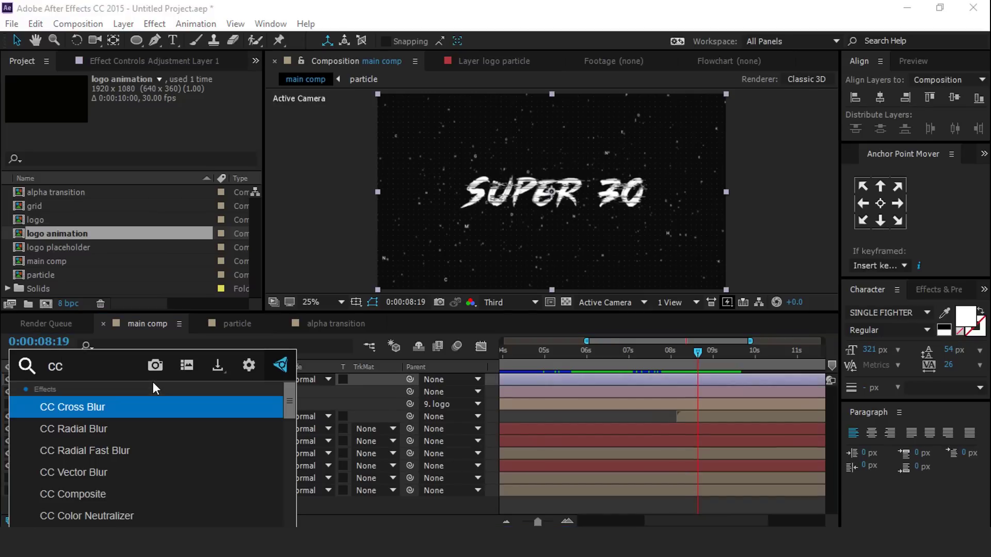
pyautogui.click(52, 408)
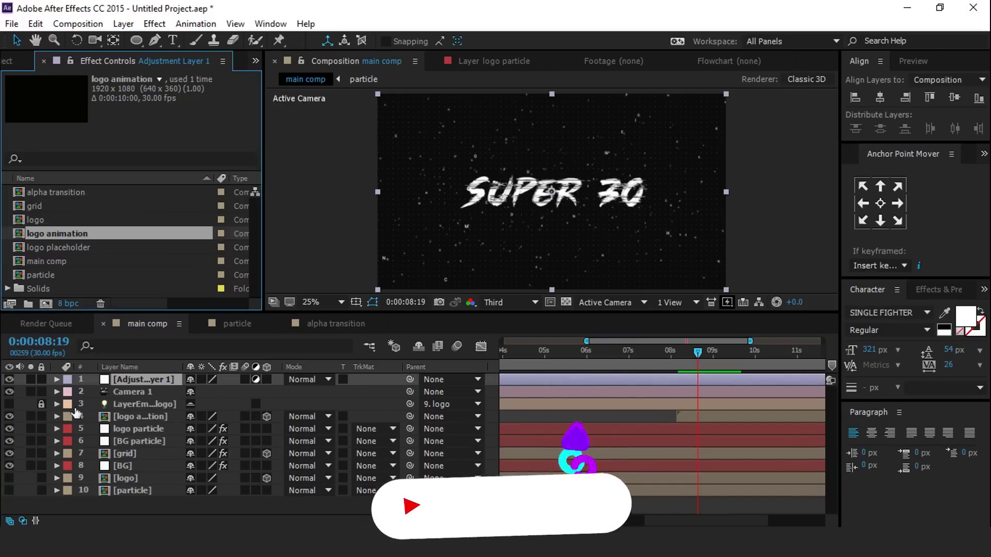
# Set the CC Lens Convergence to 80 and Size to 100.
pyautogui.click(153, 128)
pyautogui.write('80')
pyautogui.press('Return')
pyautogui.moveTo(152, 115); pyautogui.dragTo(151, 127)
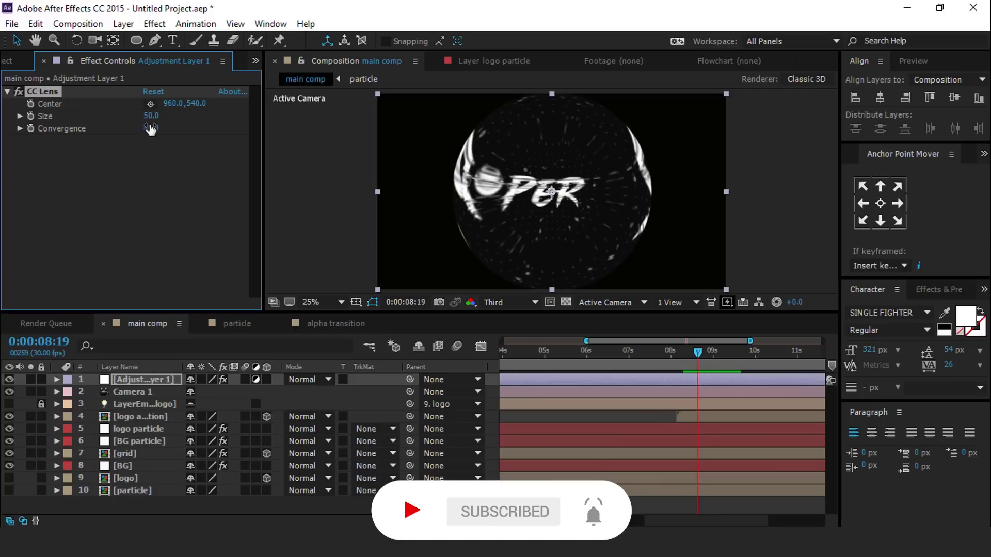
pyautogui.click(151, 116)
pyautogui.write('100')
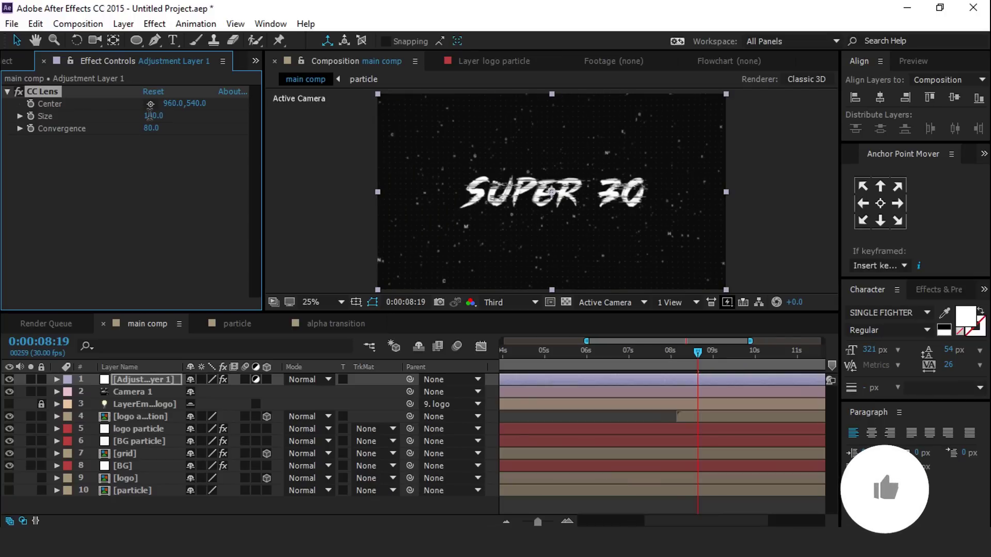
pyautogui.press('Return')
# Keyframe the CC Lens Convergence at the first frame and reveal its keyframe on the adjustment layer.
pyautogui.click(506, 351)
pyautogui.moveTo(505, 351); pyautogui.dragTo(480, 354)
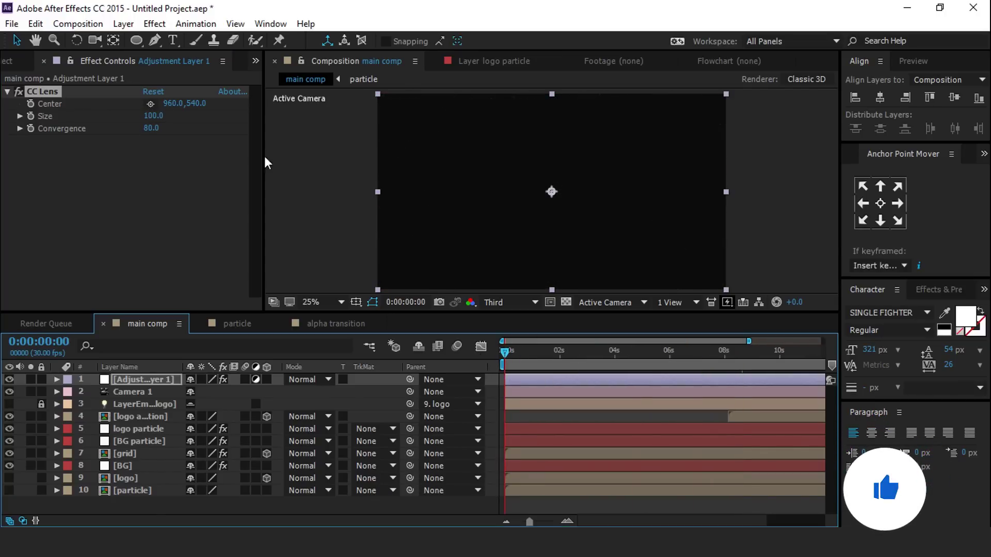
pyautogui.click(30, 130)
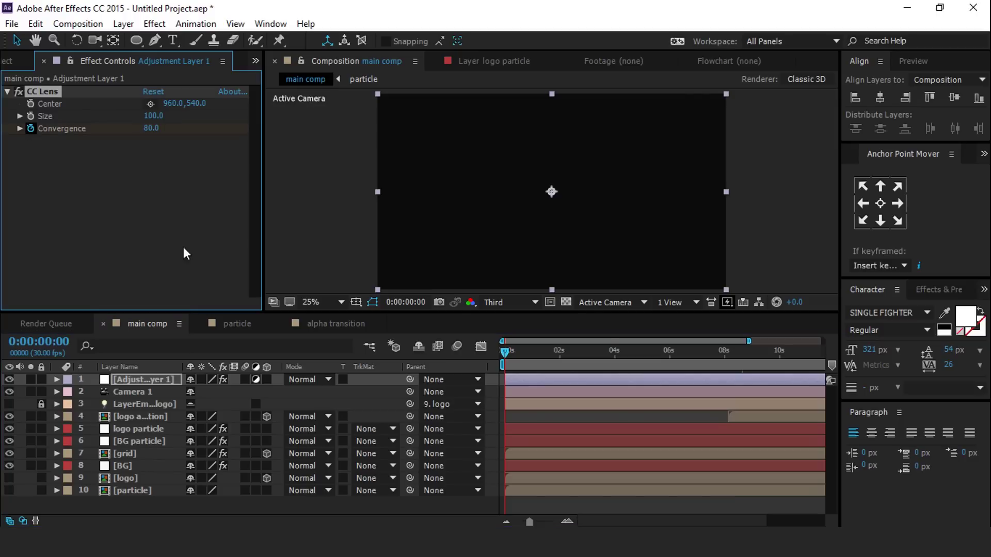
pyautogui.press('u')
# At 0:00:00:21, keyframe the CC Lens Convergence to 0.
pyautogui.press('=')
pyautogui.moveTo(504, 354); pyautogui.dragTo(542, 354)
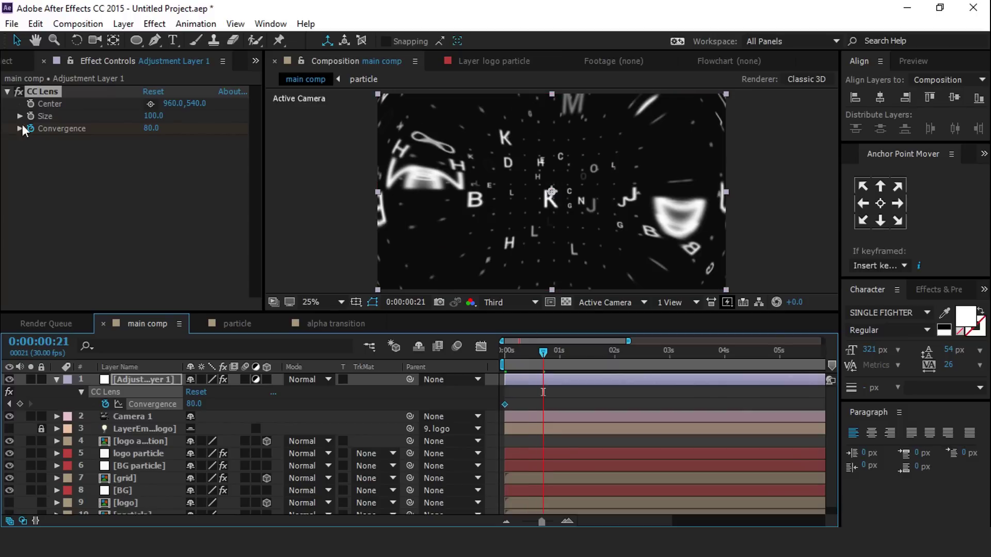
pyautogui.click(151, 129)
pyautogui.write('0')
pyautogui.press('Return')
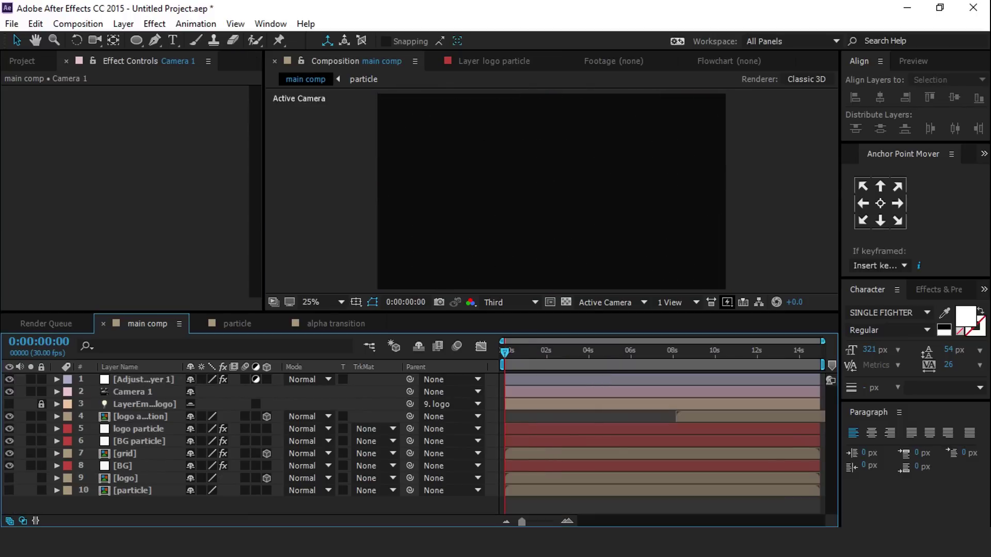
# Enable motion blur on the composition and its logo animation, logo particle, BG particle, grid and BG layers, and preview the result enlarged.
pyautogui.click(212, 419)
pyautogui.moveTo(243, 418); pyautogui.dragTo(250, 455)
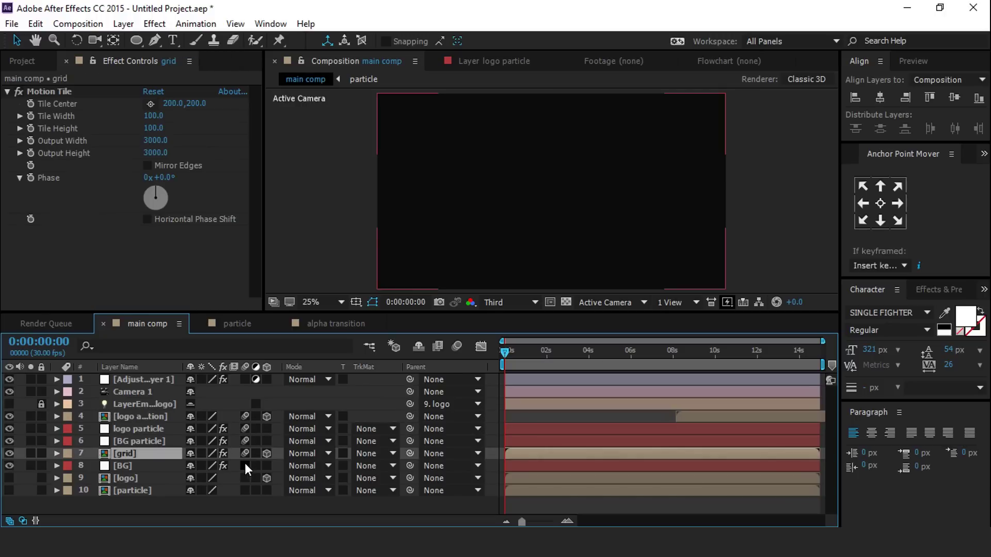
pyautogui.click(456, 346)
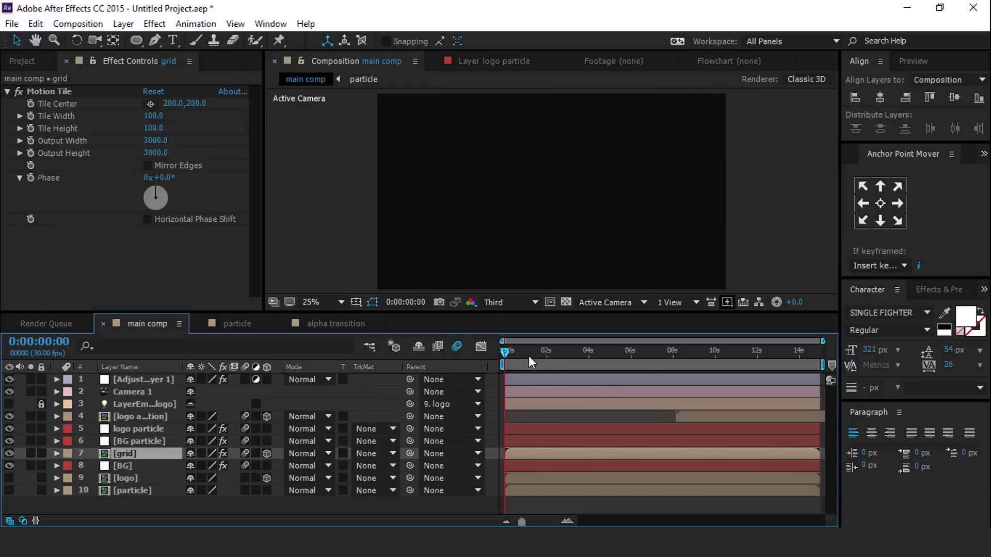
pyautogui.press('space')
pyautogui.press('`')
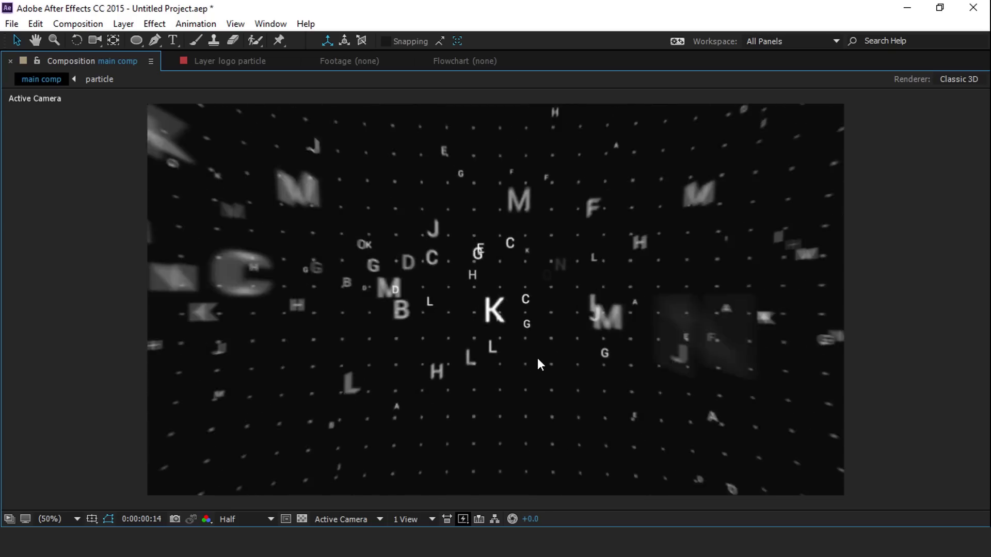